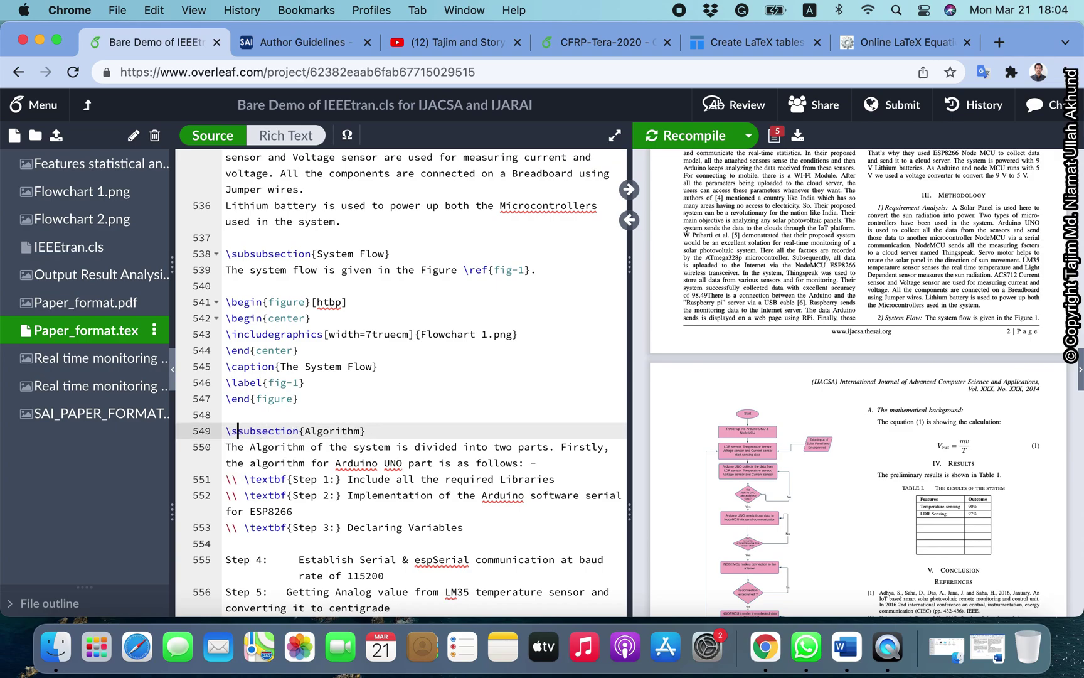
Step: Change the Algorithm, System Flow and Requirement Analysis headings from \subsubsection to \subsection, then recompile
key(BackSpace)
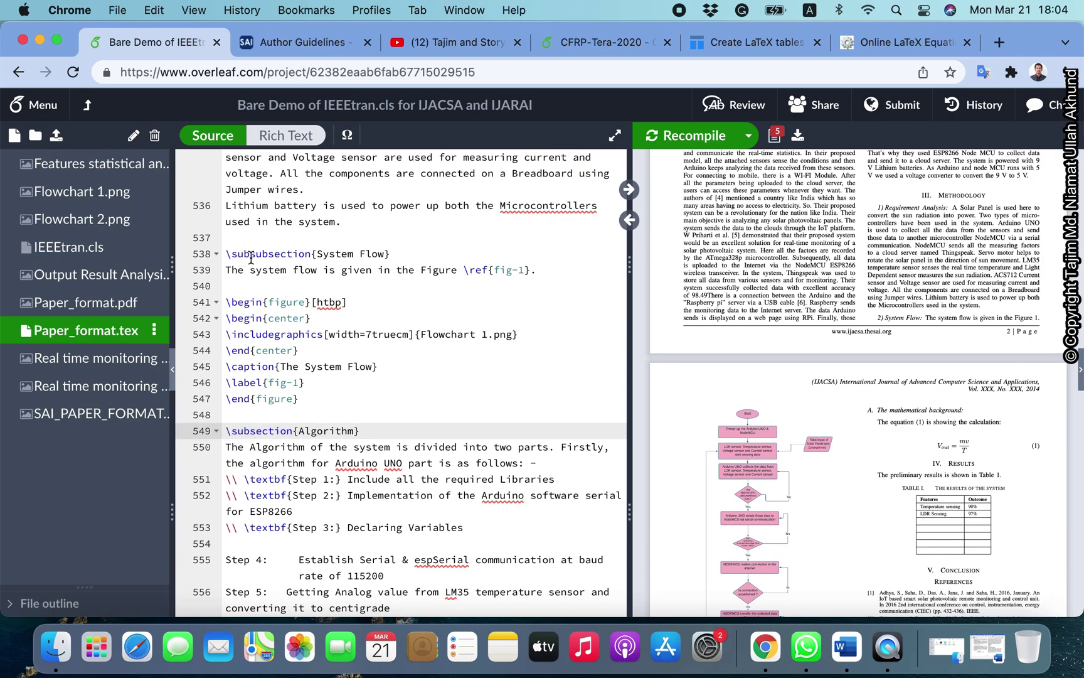
click(250, 254)
key(BackSpace)
key(BackSpace)
key(BackSpace)
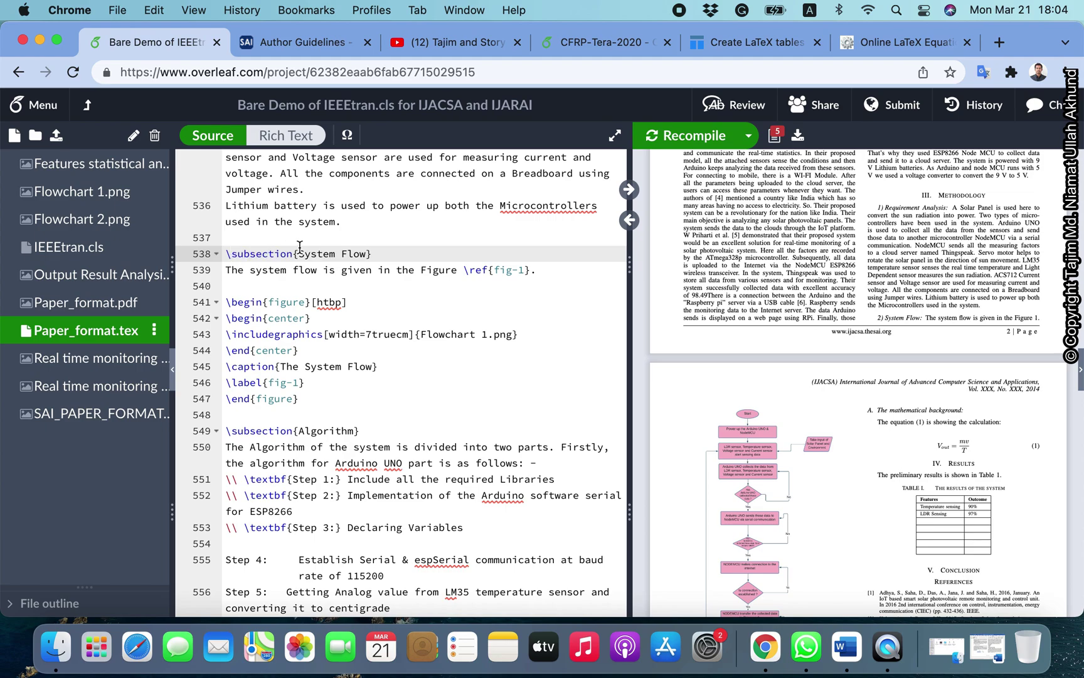
scroll(300, 247, up, 3)
scroll(302, 245, up, 2)
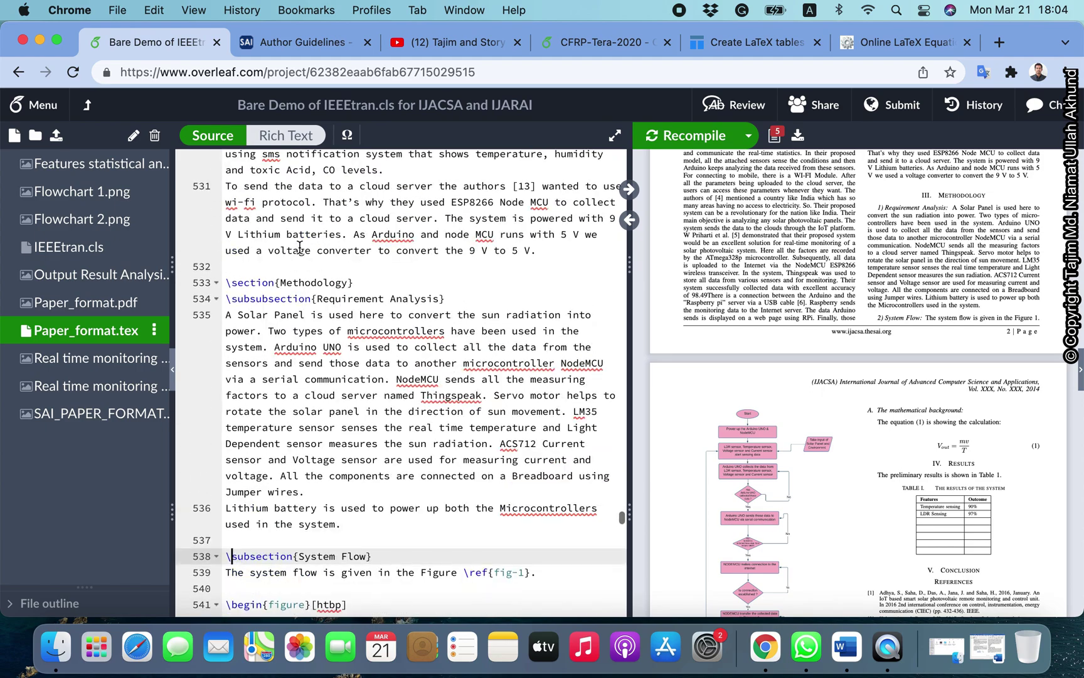
click(251, 300)
key(BackSpace)
key(BackSpace)
key(BackSpace)
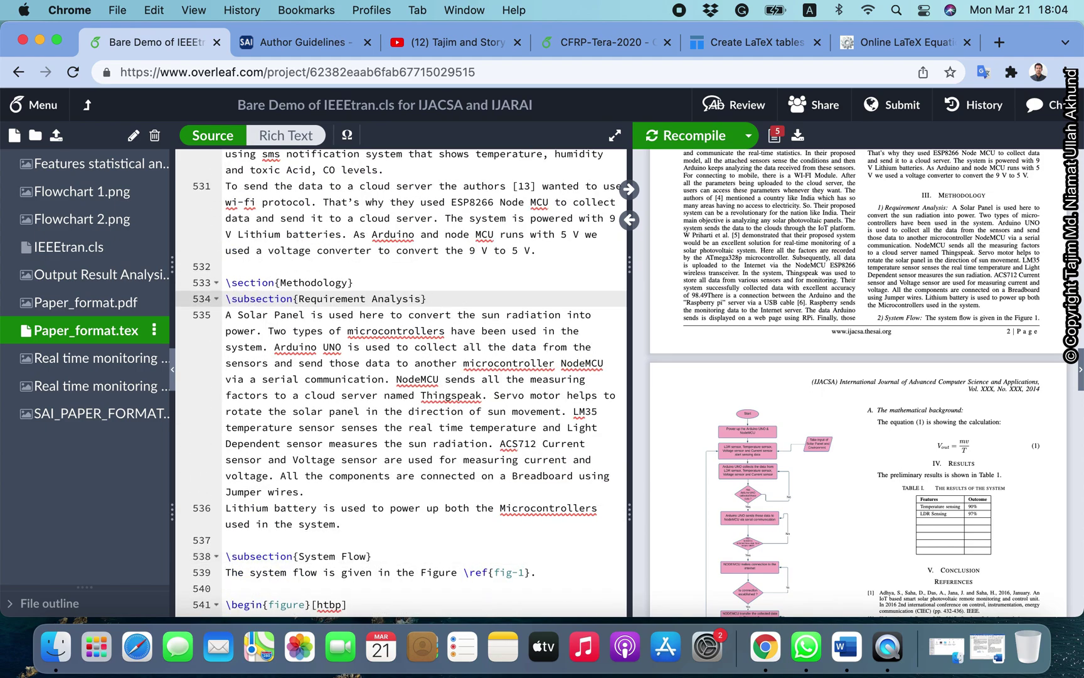
key(super+s)
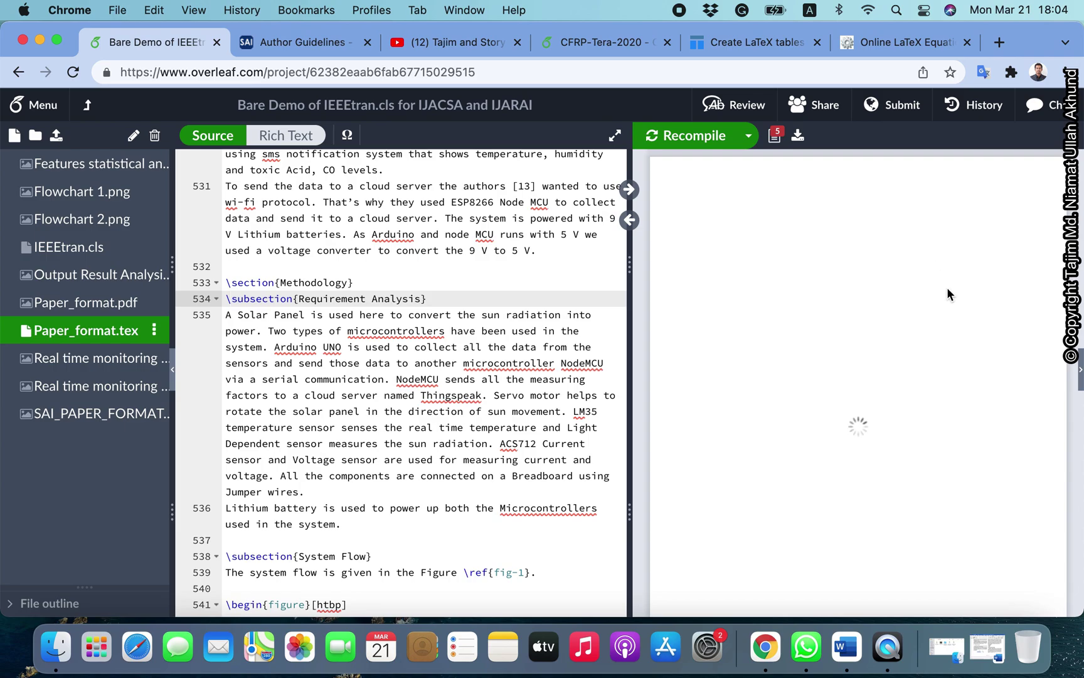
Step: Review the recompiled System Flow page in the PDF preview, then switch to the Solar Panel paper in Word
scroll(902, 237, up, 2)
scroll(902, 237, up, 3)
scroll(901, 235, up, 1)
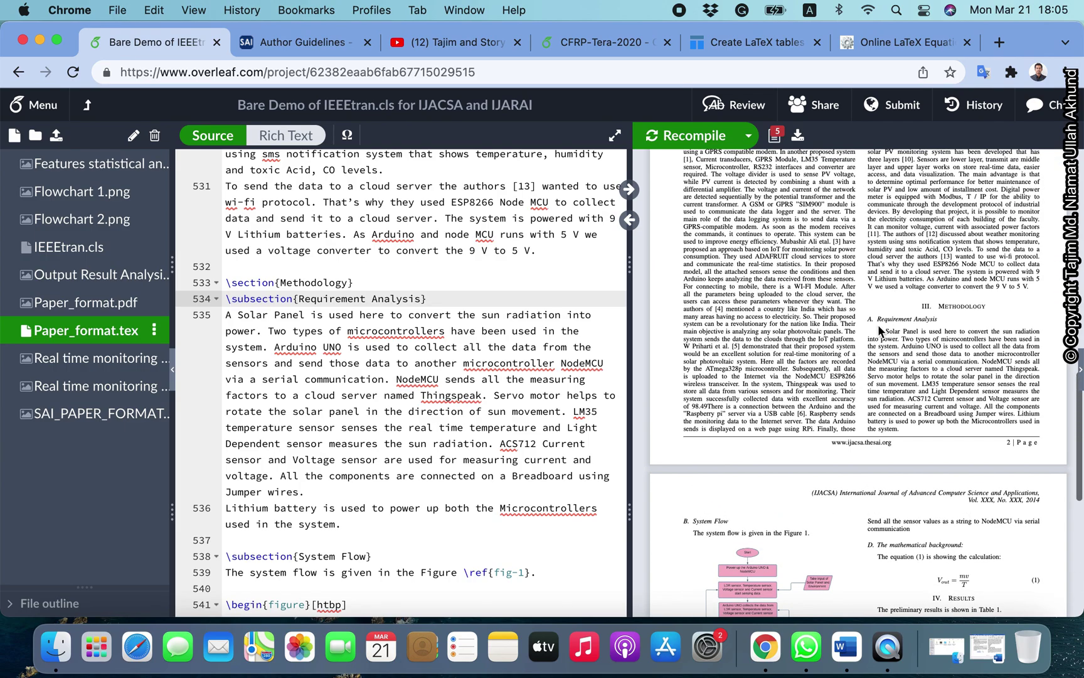
scroll(940, 319, down, 3)
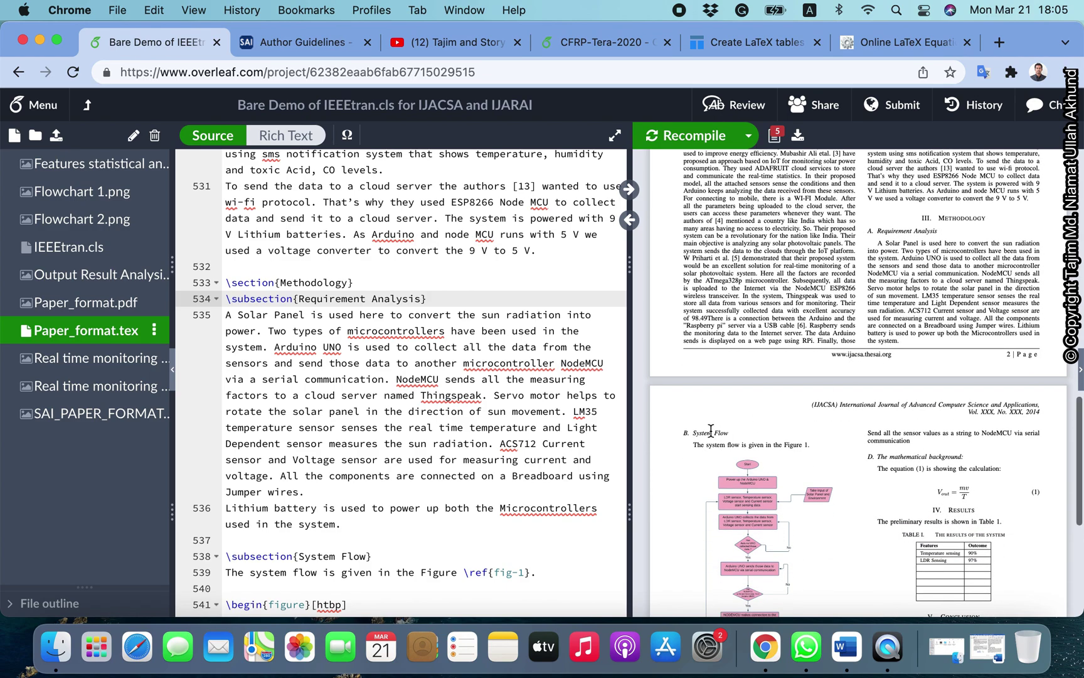
scroll(728, 423, down, 3)
scroll(712, 423, down, 4)
scroll(712, 423, down, 3)
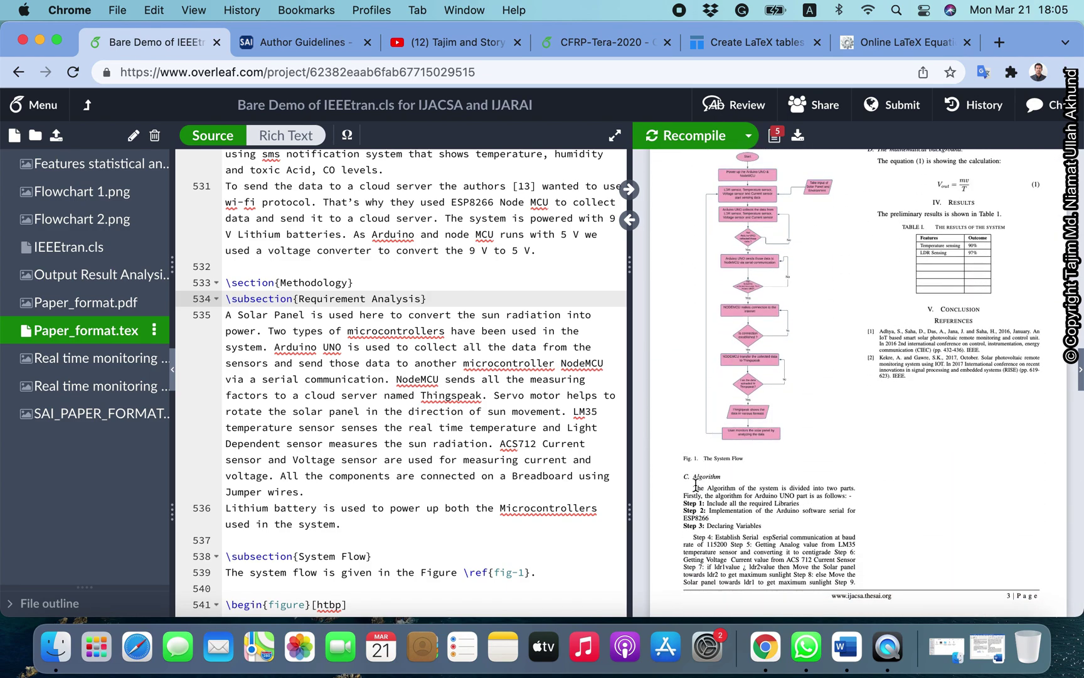
scroll(887, 378, up, 2)
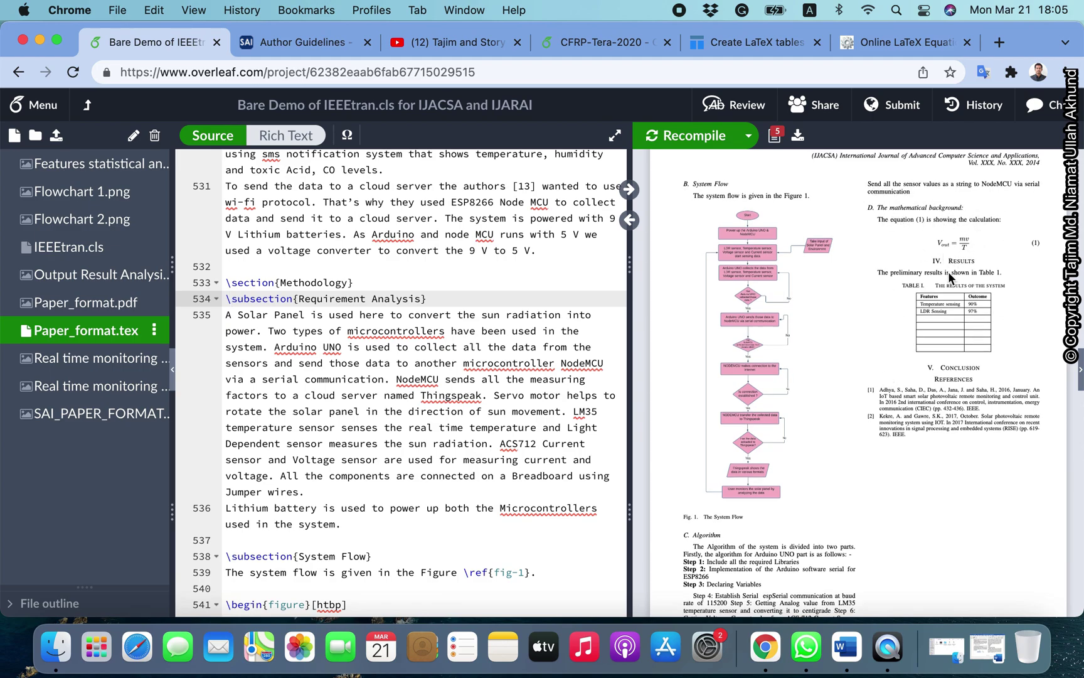
scroll(784, 351, down, 2)
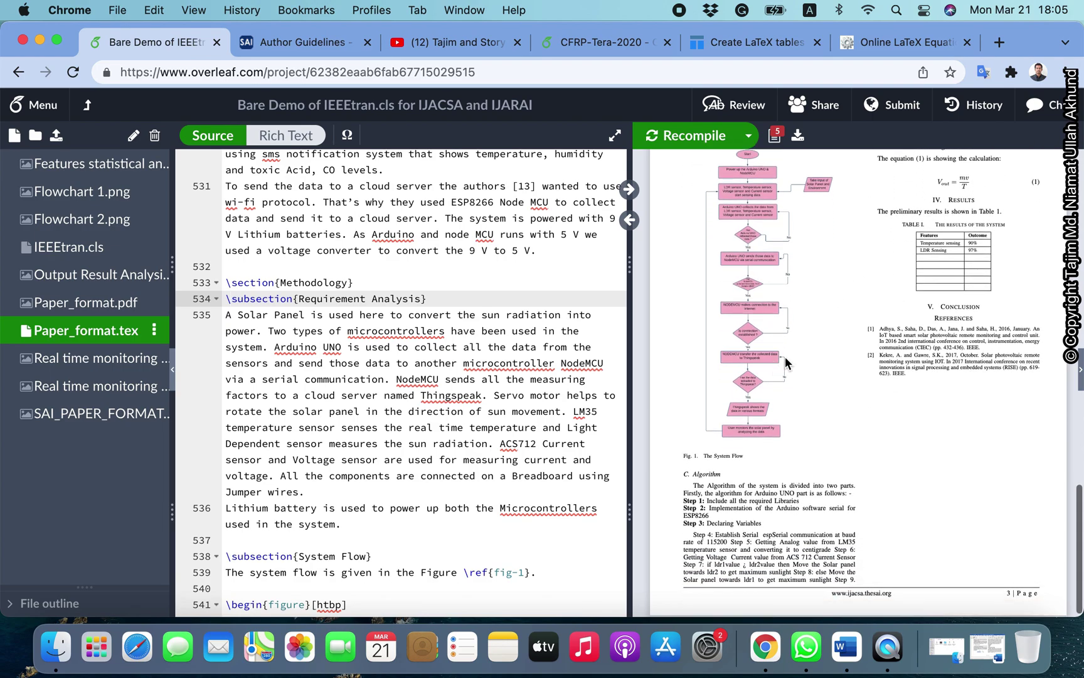
scroll(858, 363, up, 1)
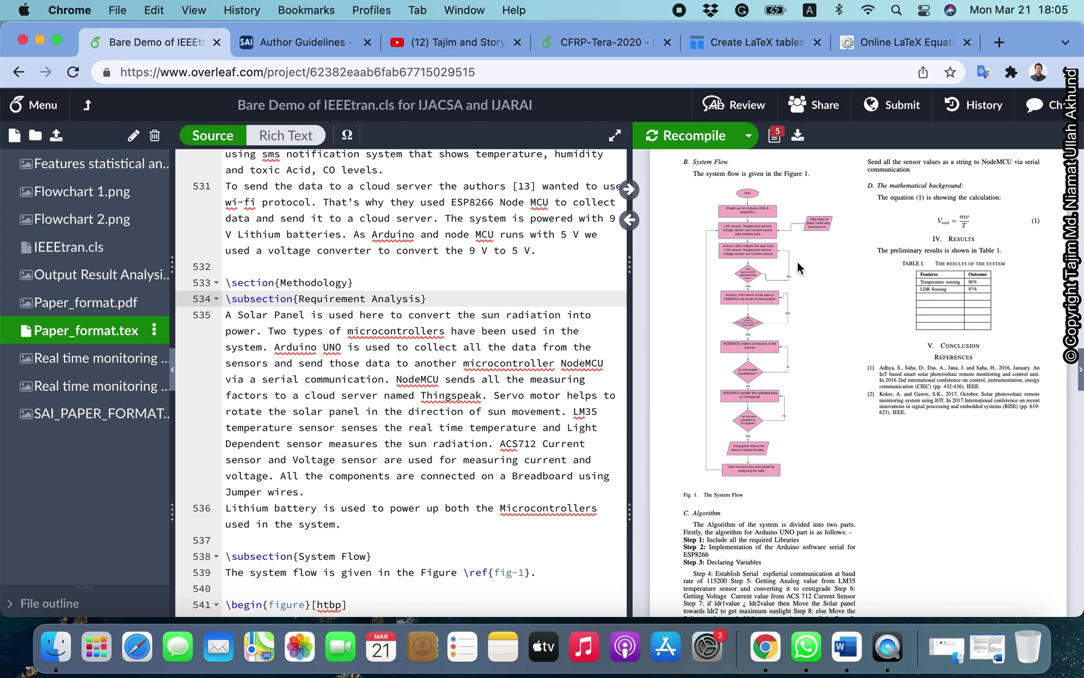
click(847, 646)
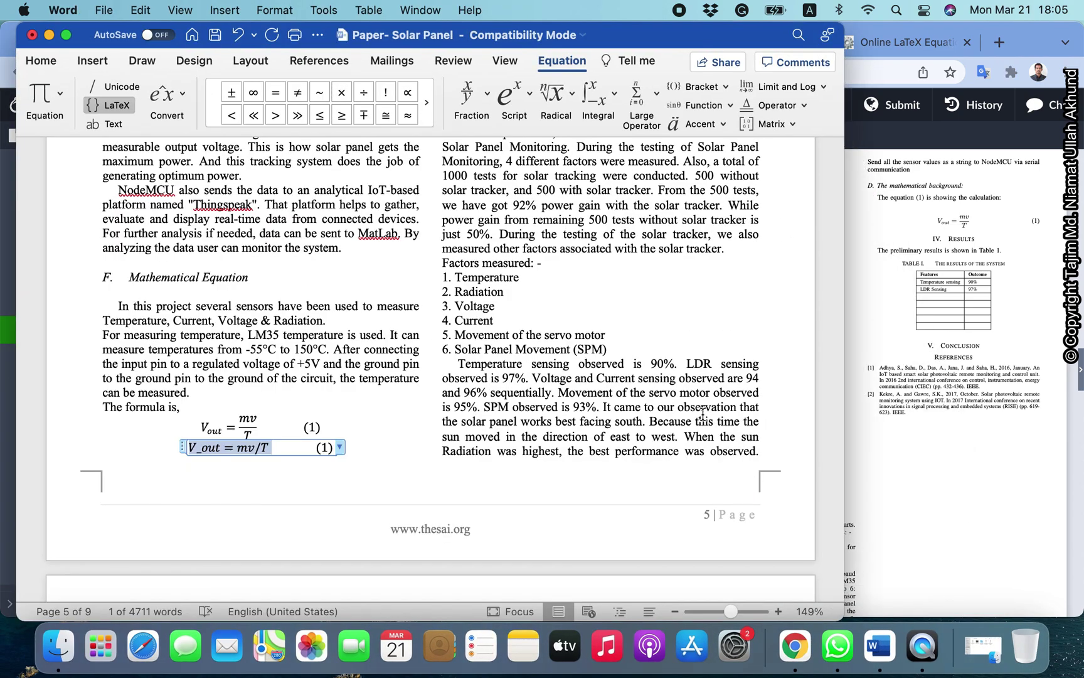
Step: Scroll through the Word paper to review its bulleted Features list
click(541, 323)
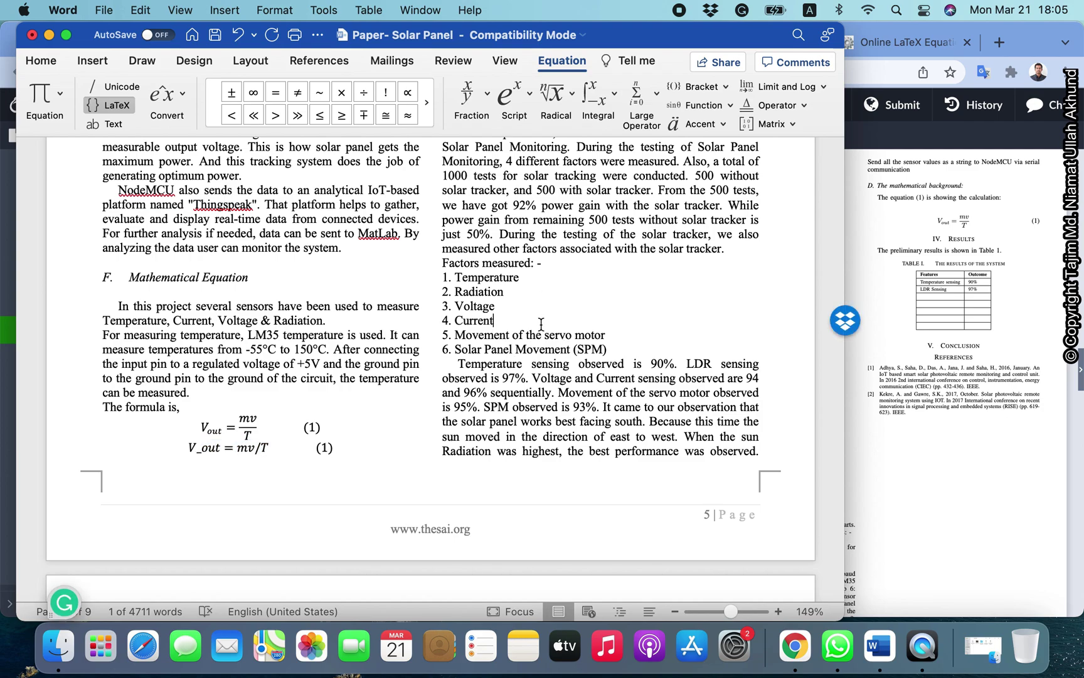
scroll(541, 322, up, 3)
scroll(552, 317, up, 3)
scroll(565, 311, up, 5)
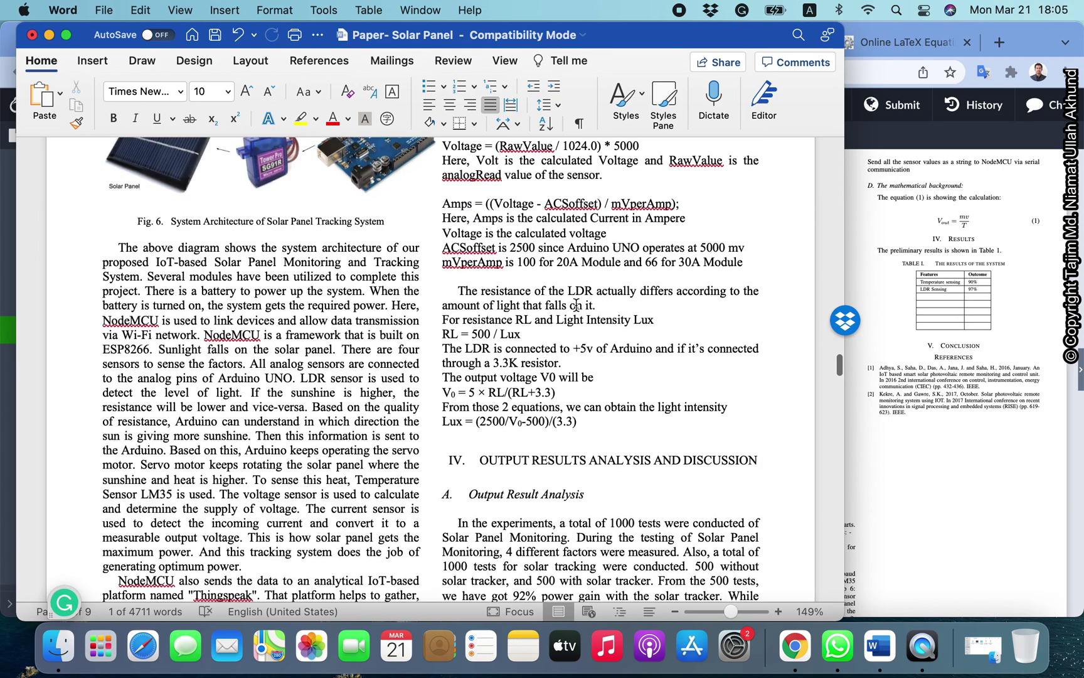
scroll(576, 305, up, 1)
scroll(577, 305, up, 4)
scroll(576, 305, up, 1)
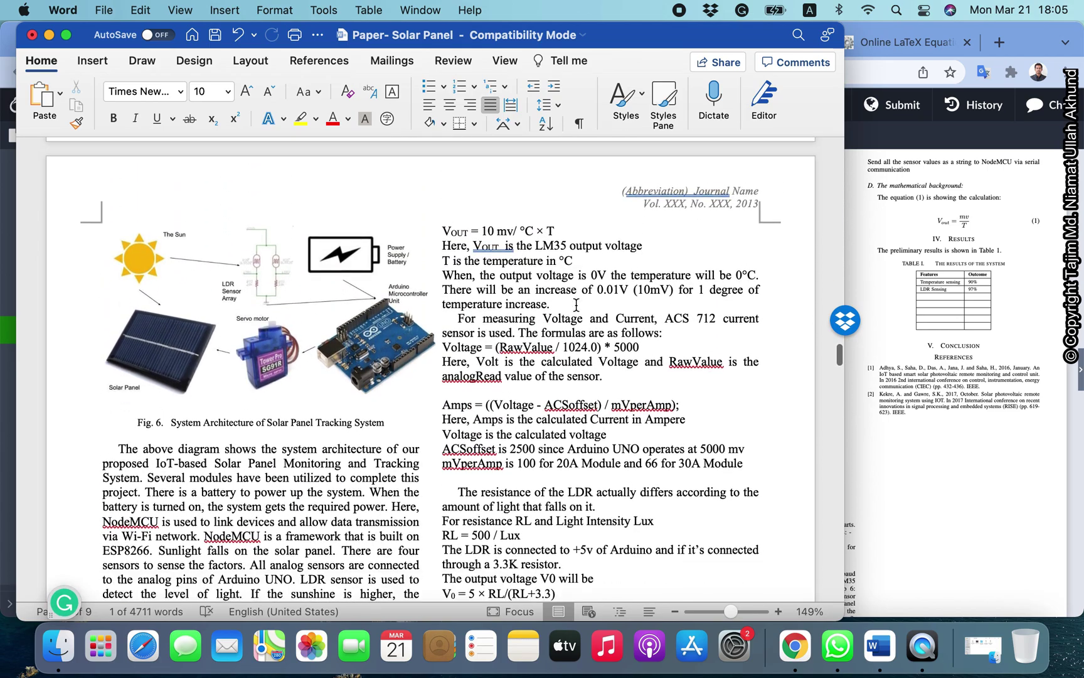
scroll(576, 305, down, 10)
scroll(576, 306, down, 10)
scroll(576, 308, down, 5)
scroll(577, 310, down, 4)
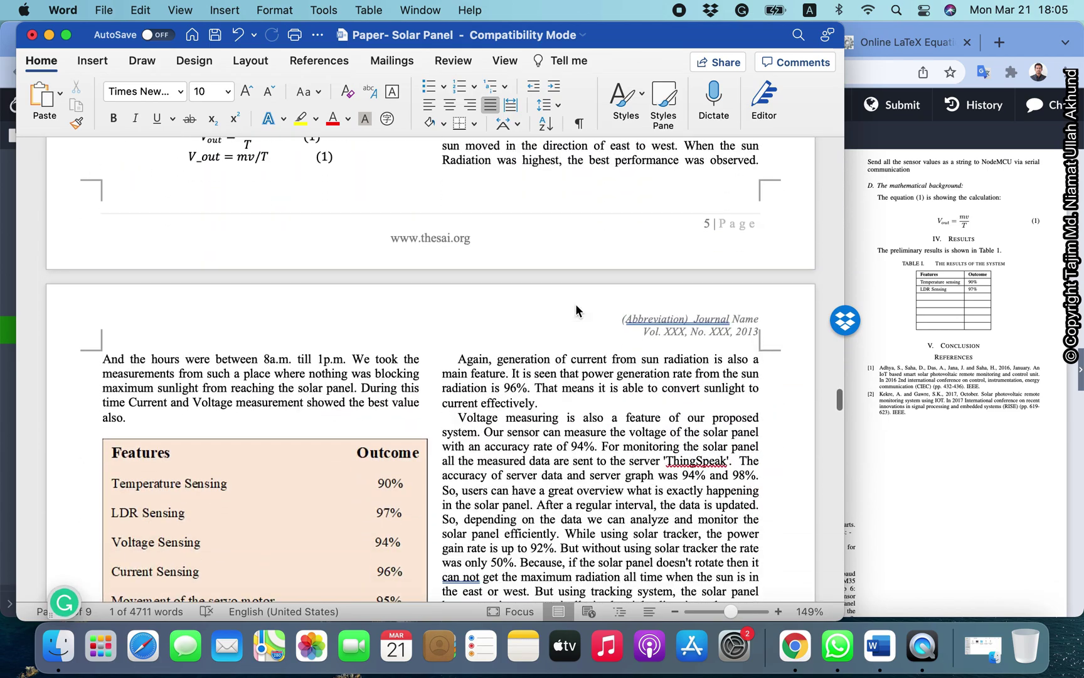
scroll(576, 310, down, 5)
scroll(576, 309, down, 4)
scroll(576, 308, down, 12)
scroll(576, 307, up, 2)
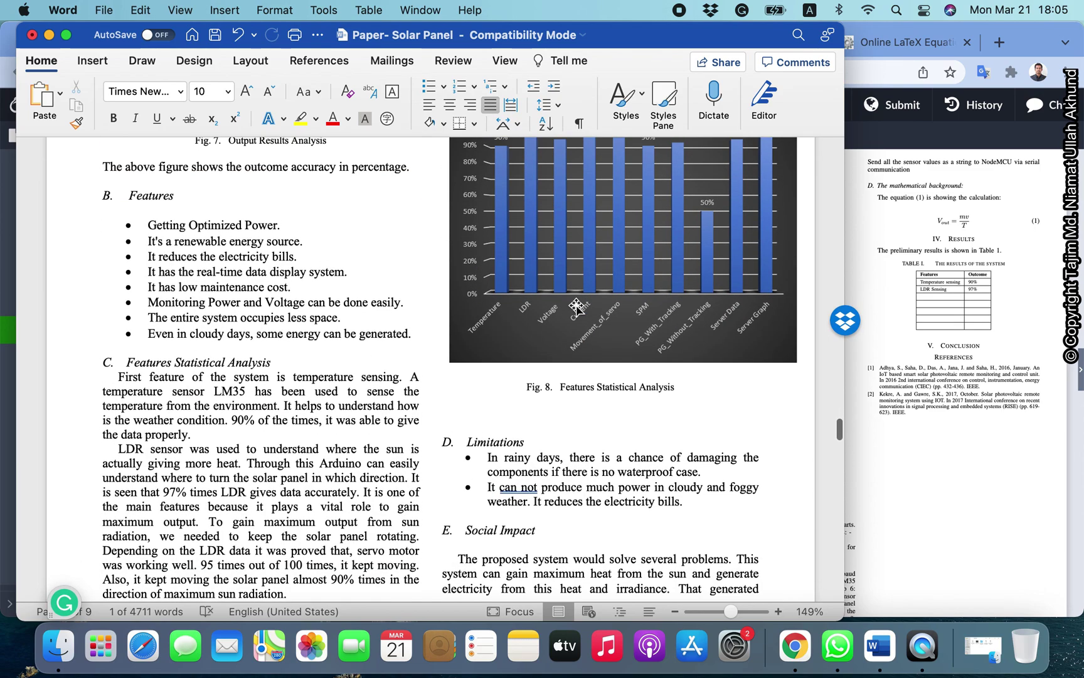
scroll(576, 305, up, 1)
scroll(575, 304, up, 2)
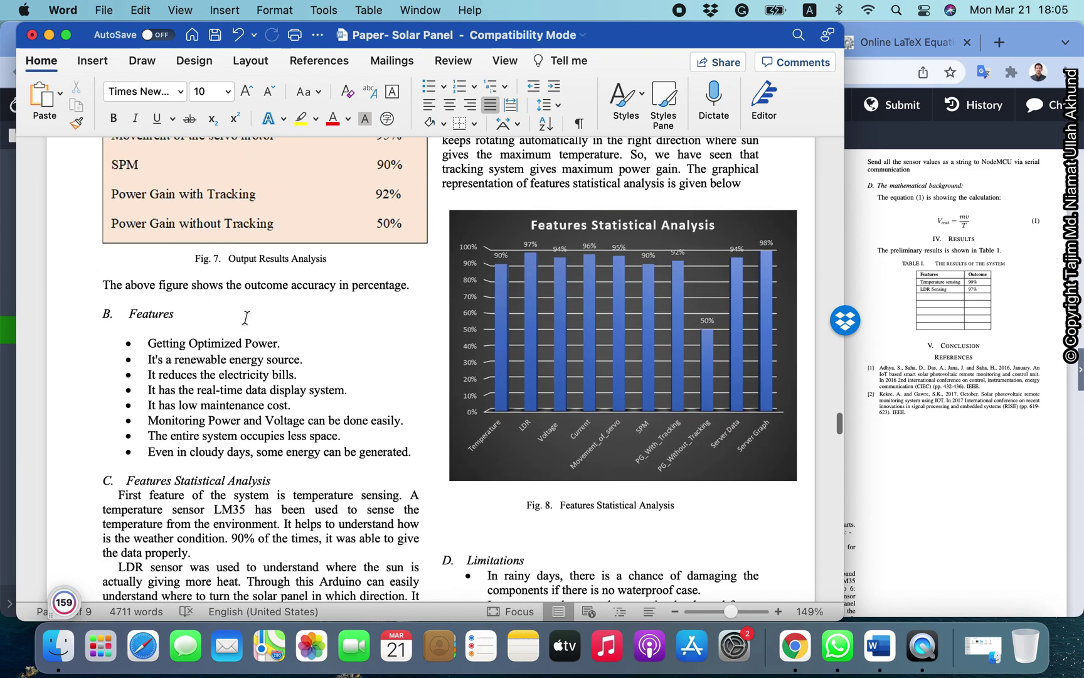
Step: Review the Limitations list, then exit full screen and minimize Word back to Overleaf
click(185, 396)
scroll(300, 331, down, 2)
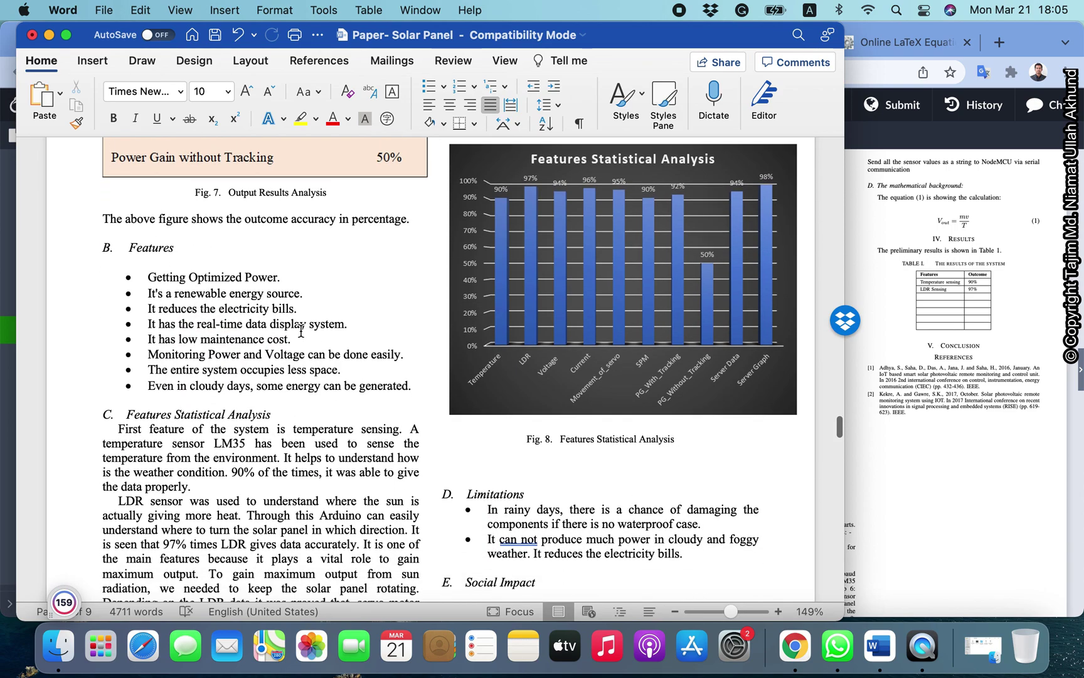
scroll(300, 331, down, 1)
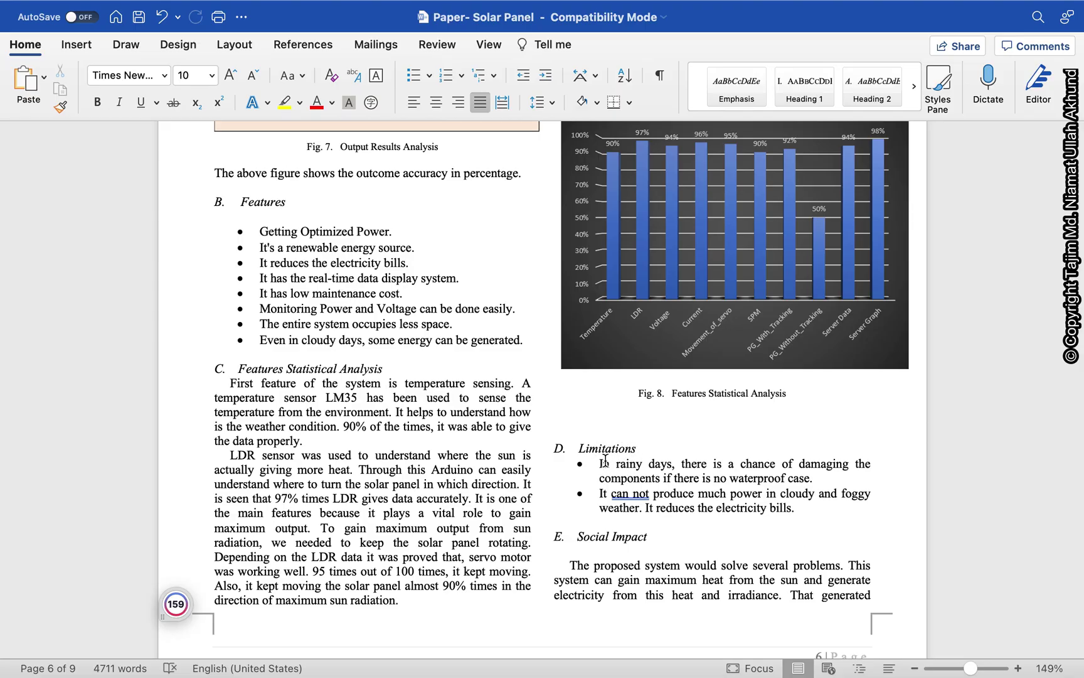
mouse_move(48, 1)
click(50, 39)
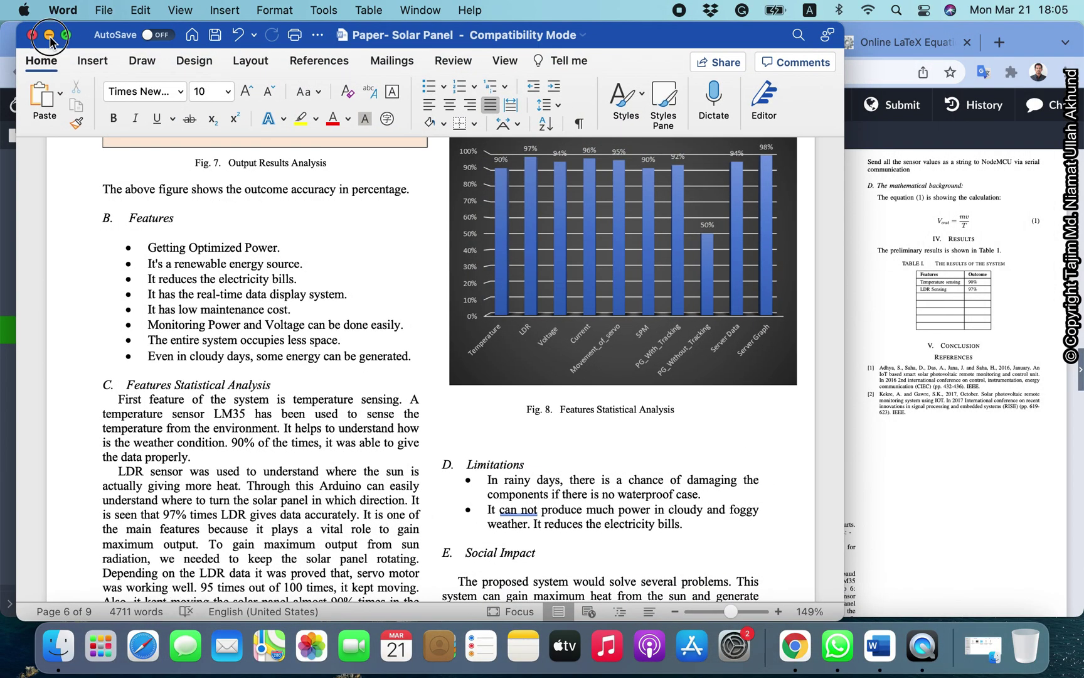
click(50, 38)
Step: Start a \subsection heading on the empty line 596 below the results table
scroll(310, 346, down, 5)
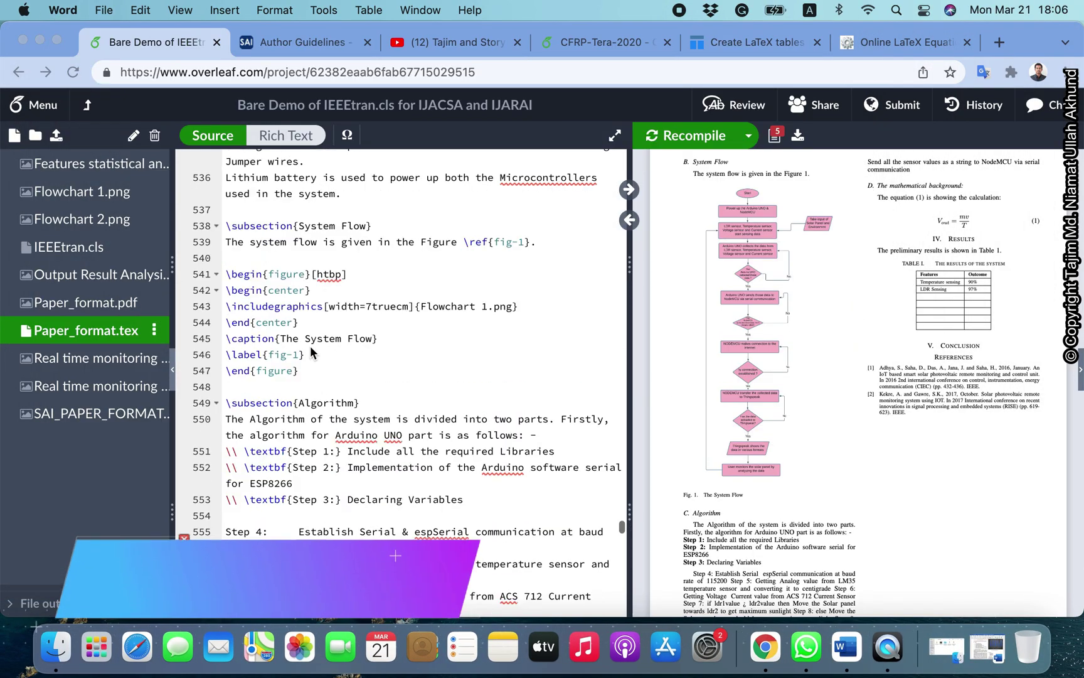
scroll(312, 352, up, 3)
scroll(312, 351, down, 5)
scroll(312, 352, down, 5)
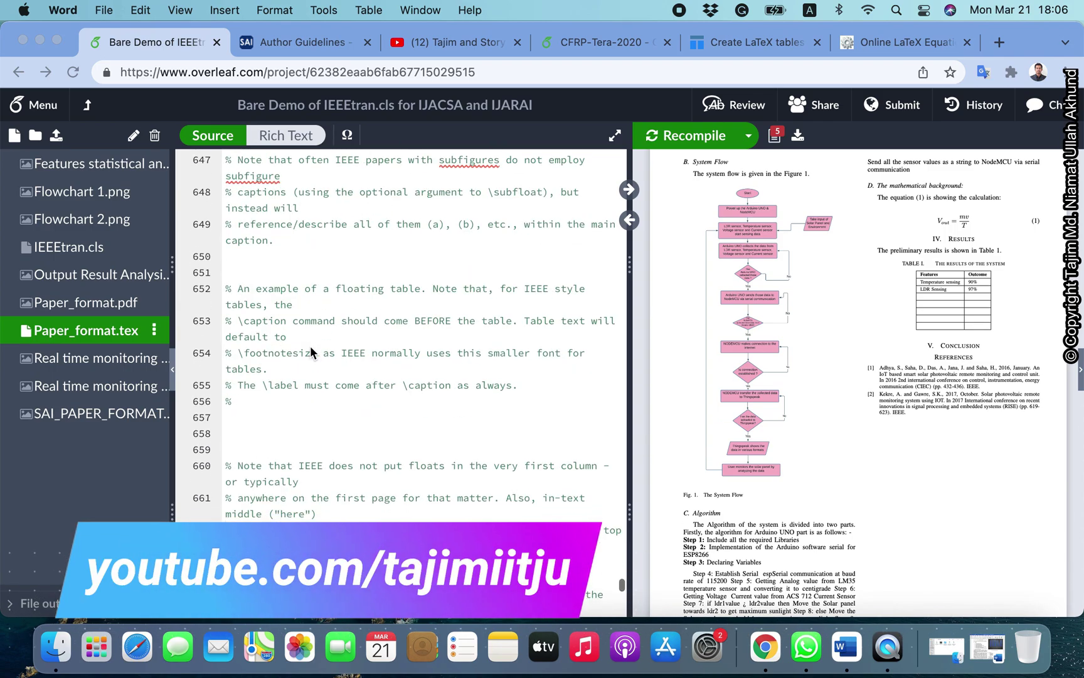
scroll(311, 351, down, 3)
scroll(310, 346, up, 2)
scroll(310, 346, up, 3)
scroll(310, 346, up, 3)
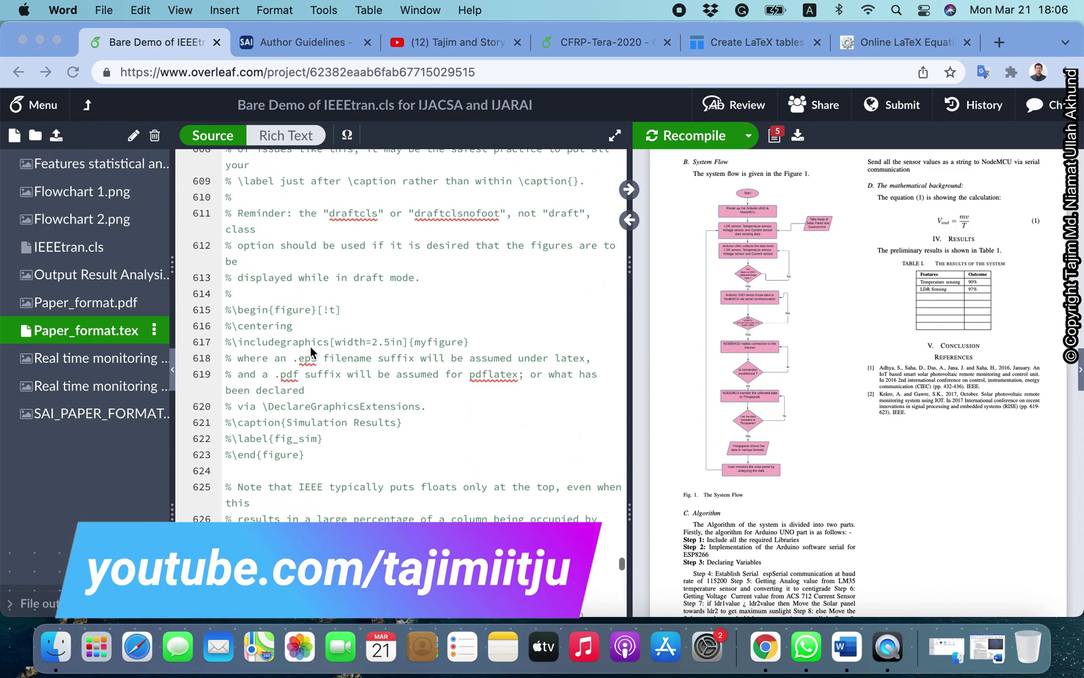
scroll(310, 346, up, 2)
scroll(310, 345, up, 5)
scroll(310, 346, up, 2)
scroll(310, 346, up, 1)
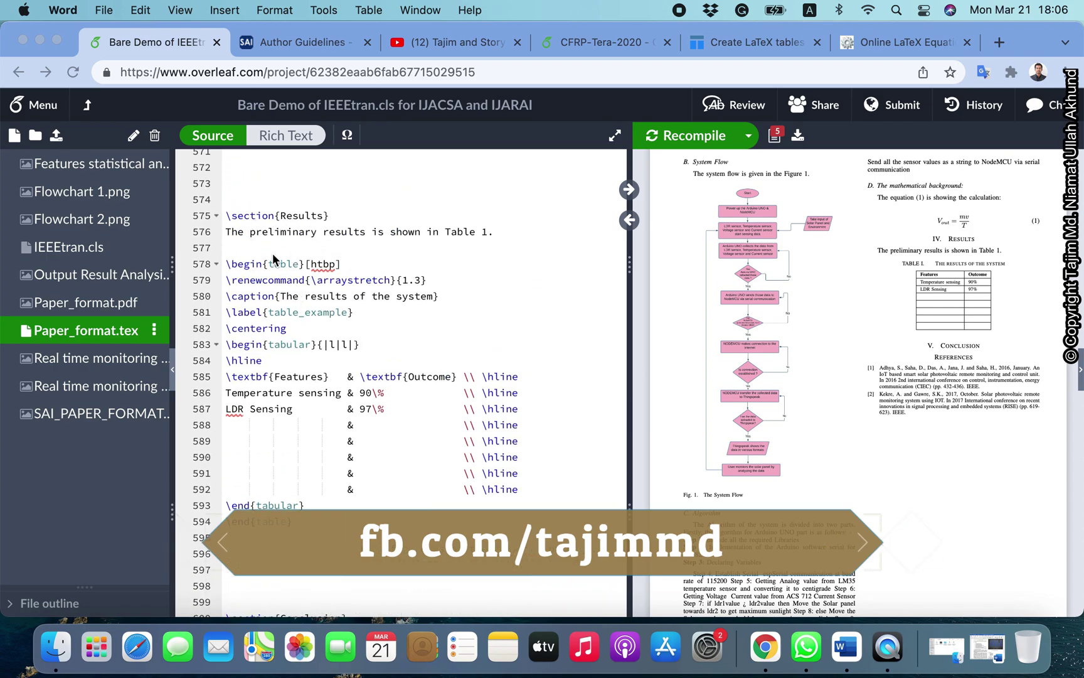
click(257, 547)
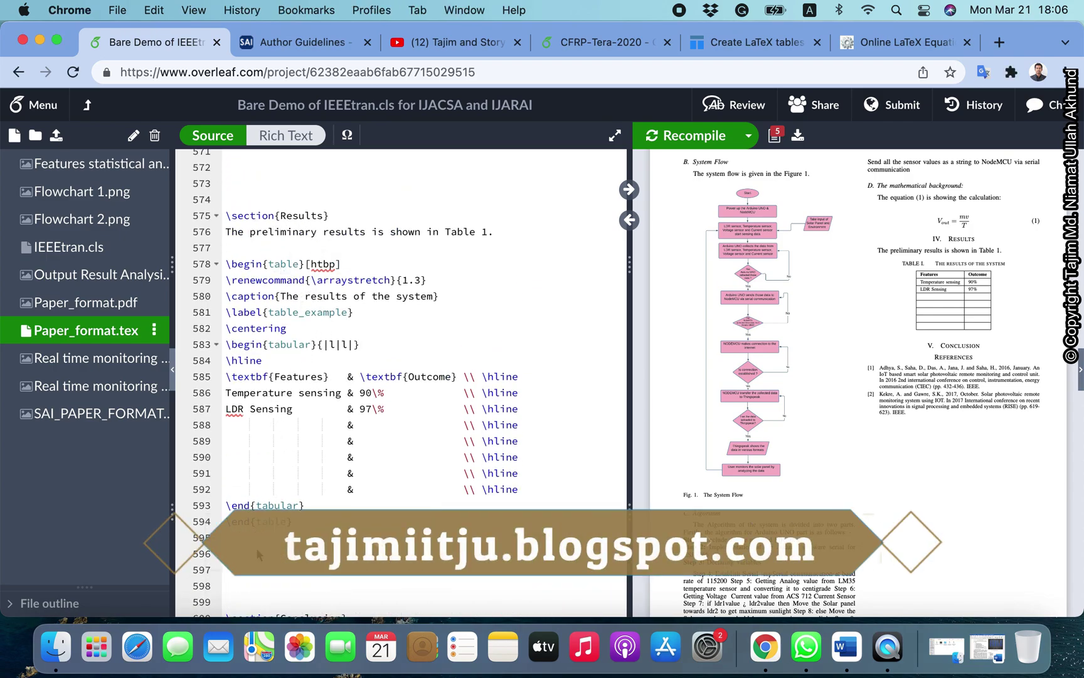
click(227, 550)
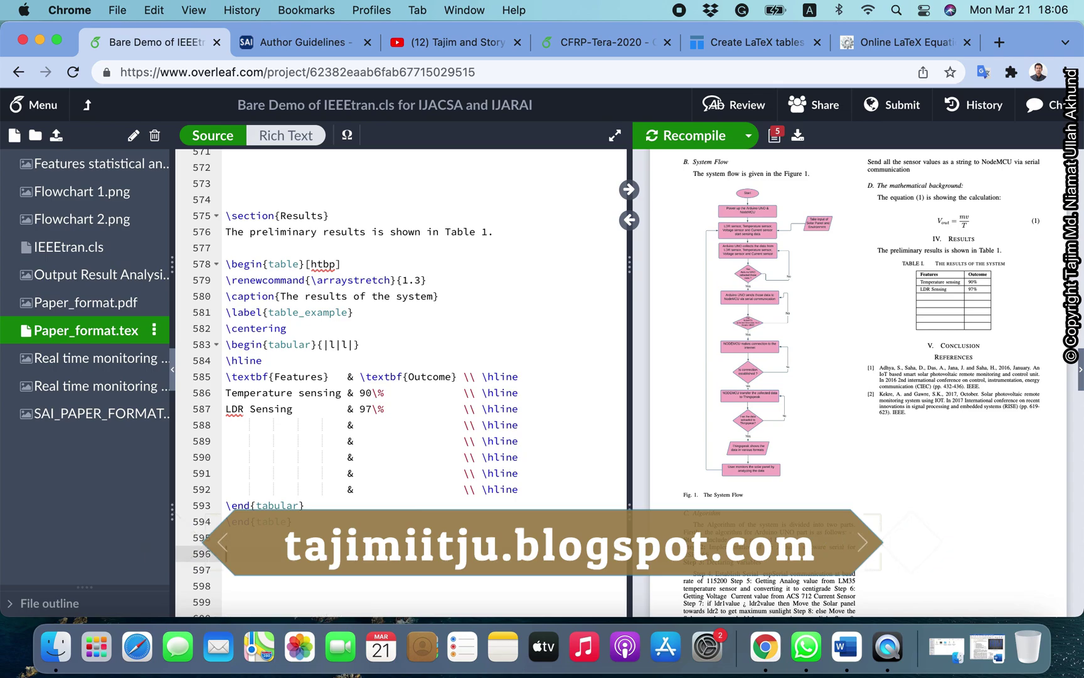
text(\sy)
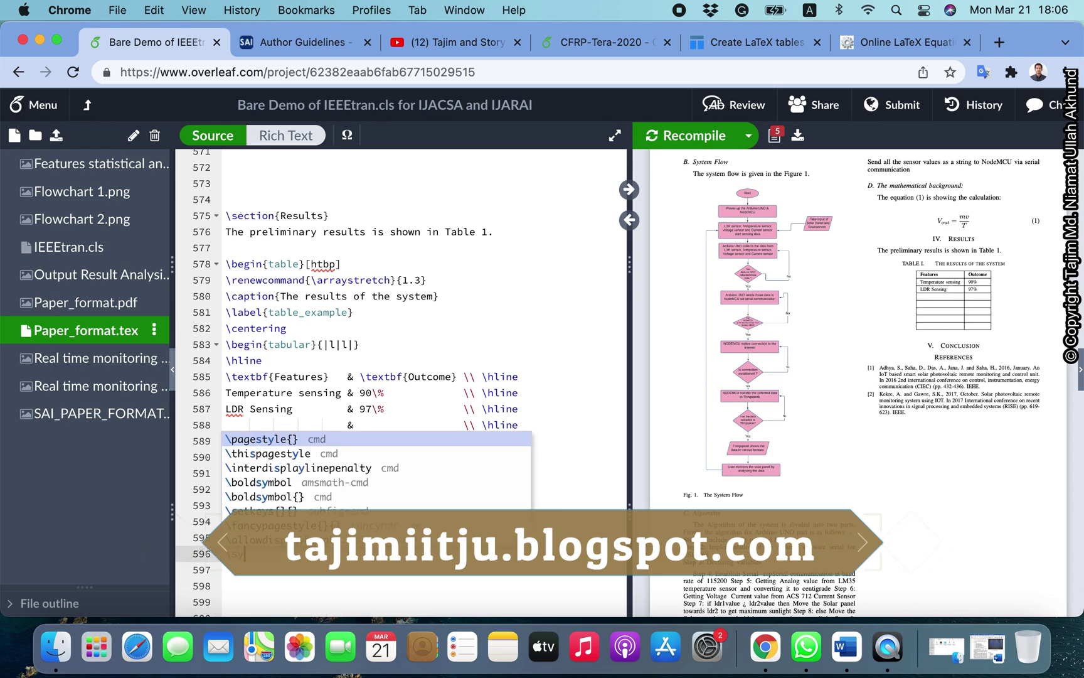
text(bsec)
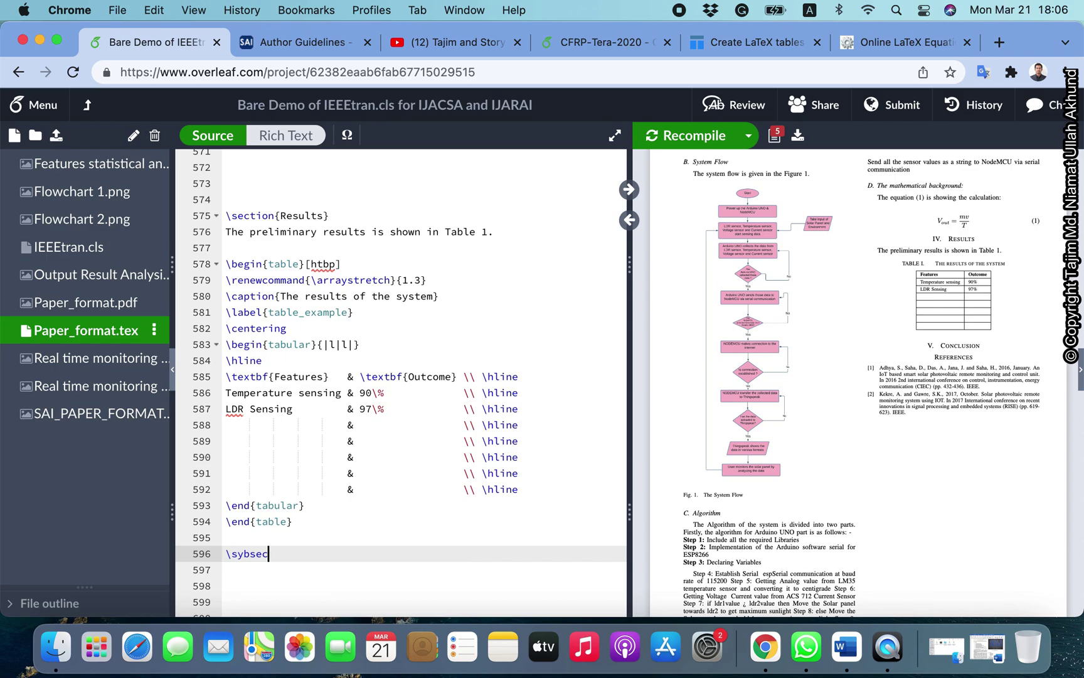
key(BackSpace)
key(BackSpace)
key(BackSpace)
text(ubsec)
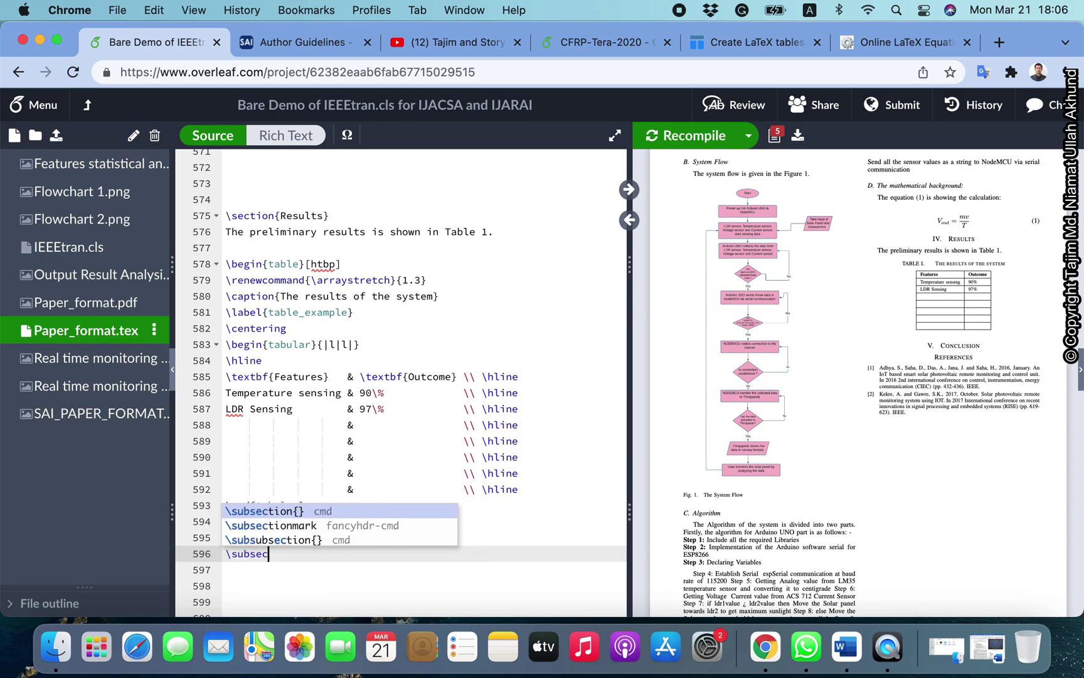
key(Return)
Step: Title the heading 'Features' and add the line 'The obtained features are as follows:'
text(Features)
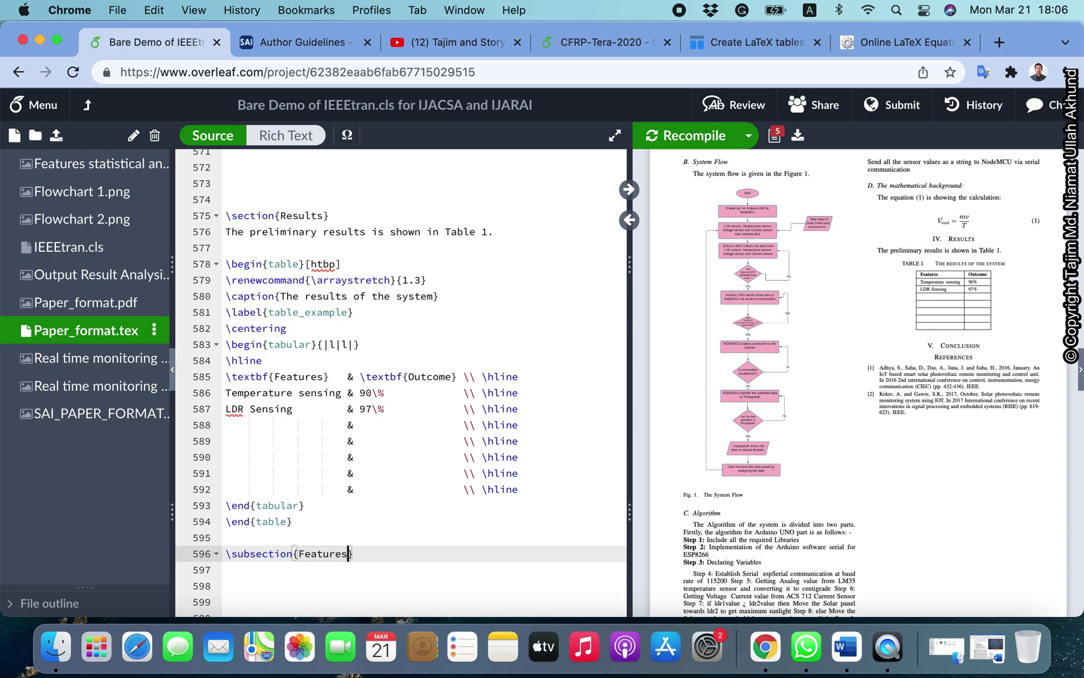
key(Return)
text(T)
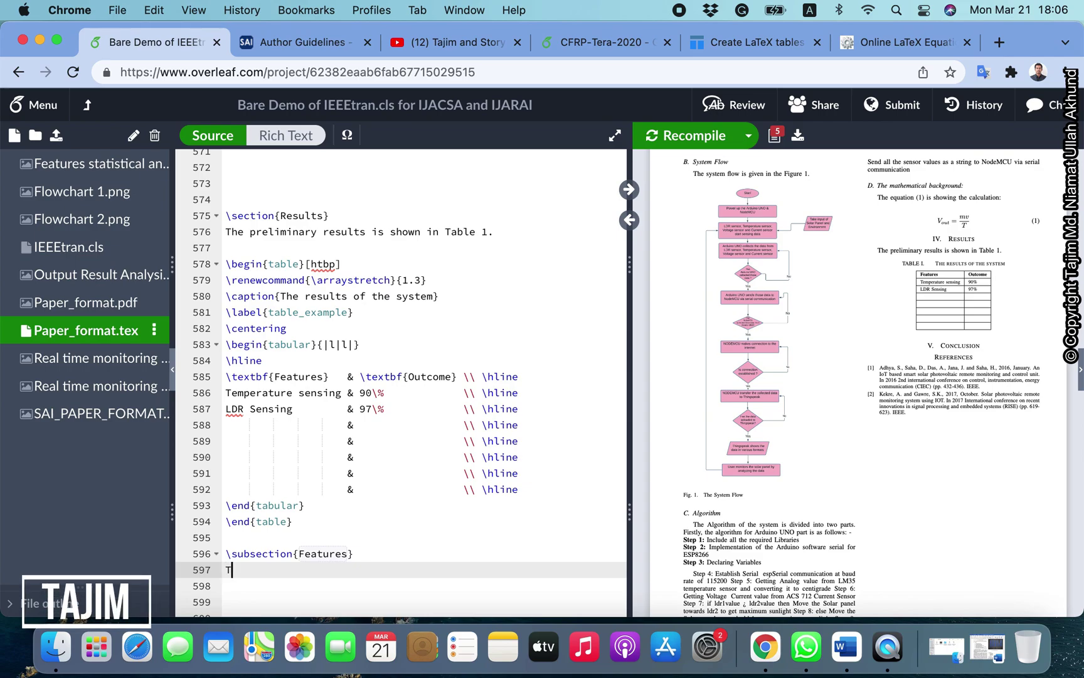
text(he obtaine)
text(d fe)
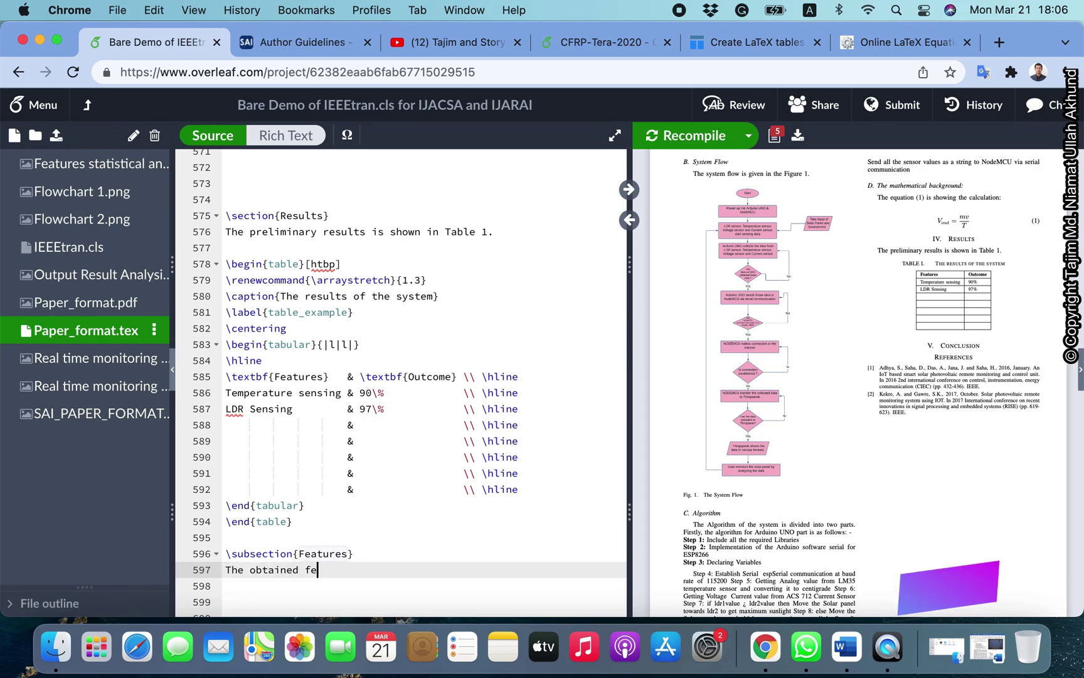
text(atures are a)
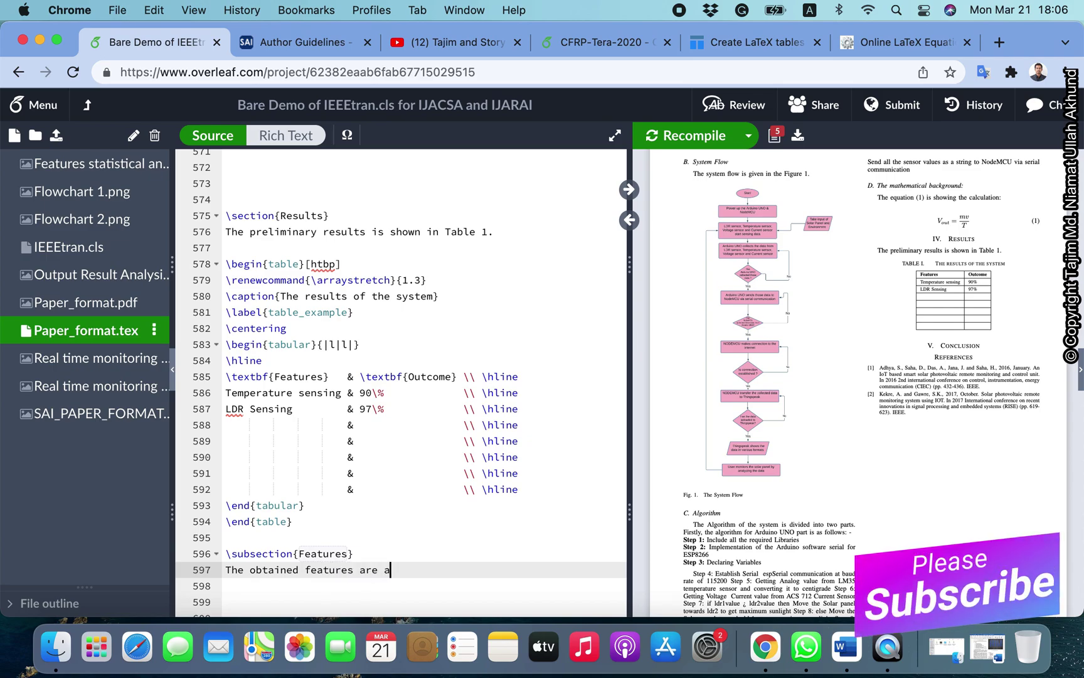
text(s follows:)
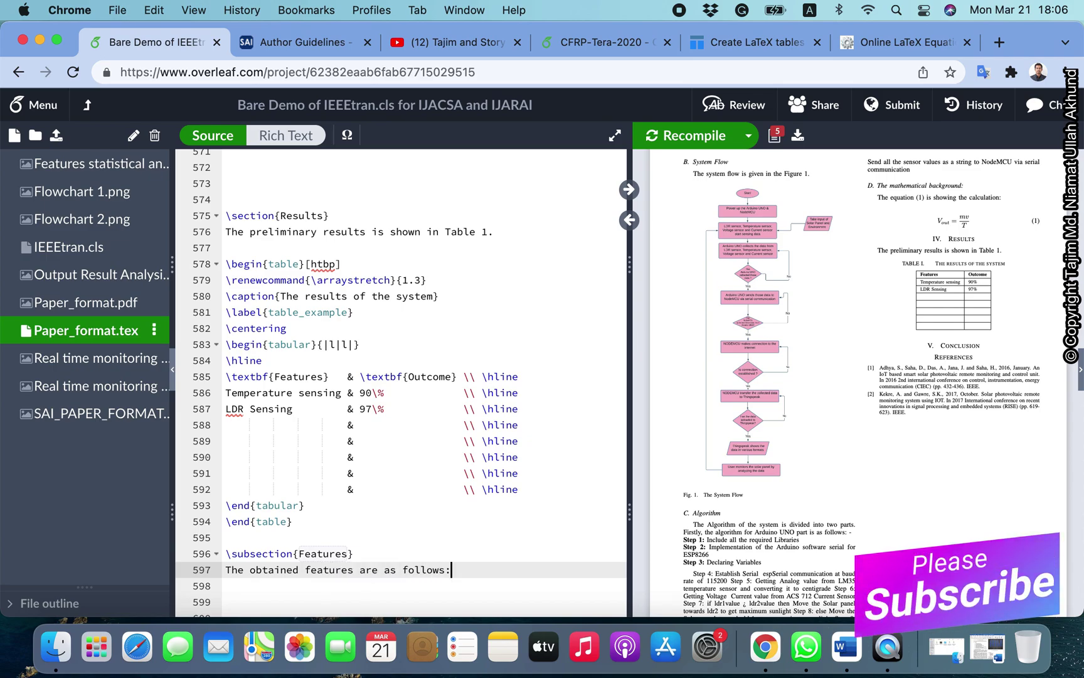
key(Return)
Step: Add a 'Limitations' subsection heading by duplicating and retitling the Features heading
scroll(400, 377, down, 5)
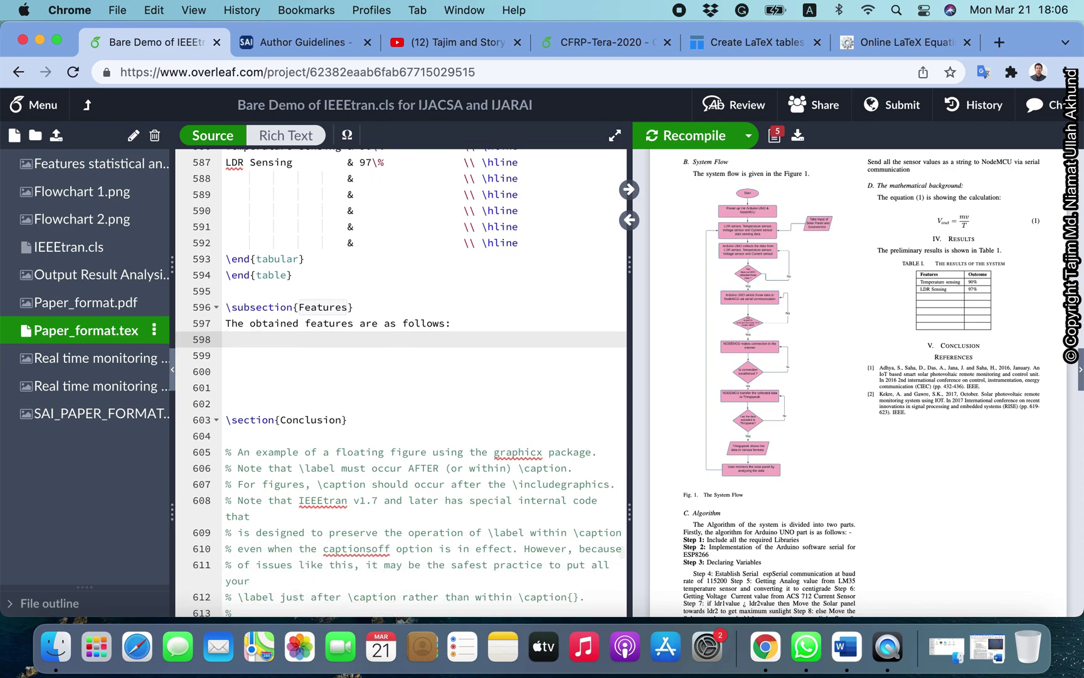
key(Return)
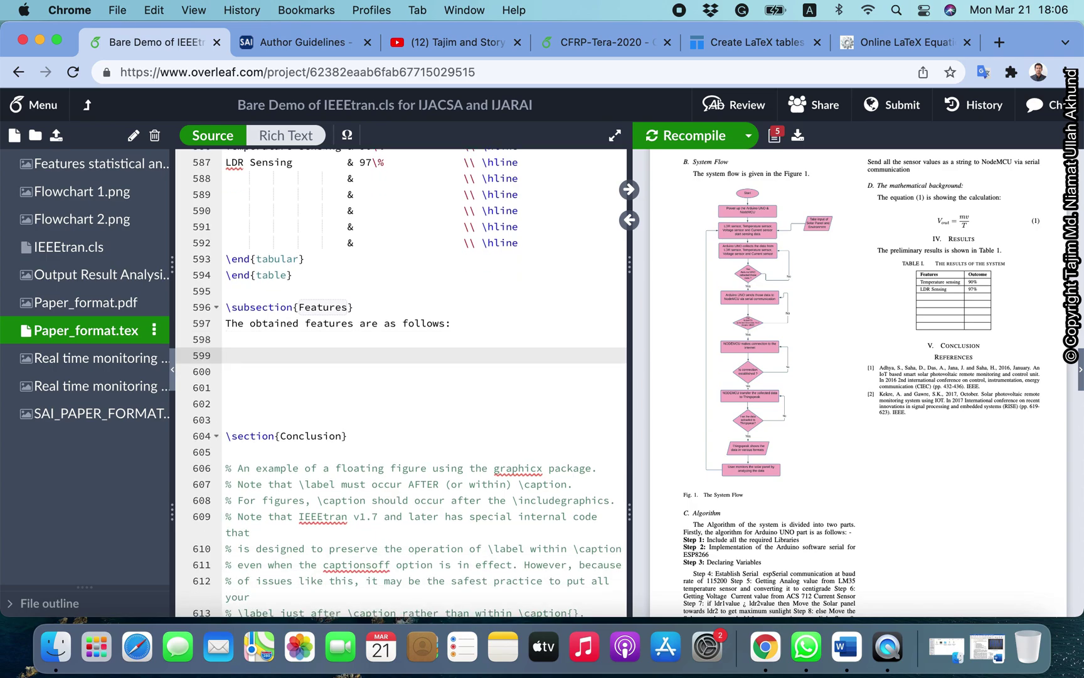
key(Up)
key(Up)
key(Up)
key(shift+Down)
key(ctrl+c)
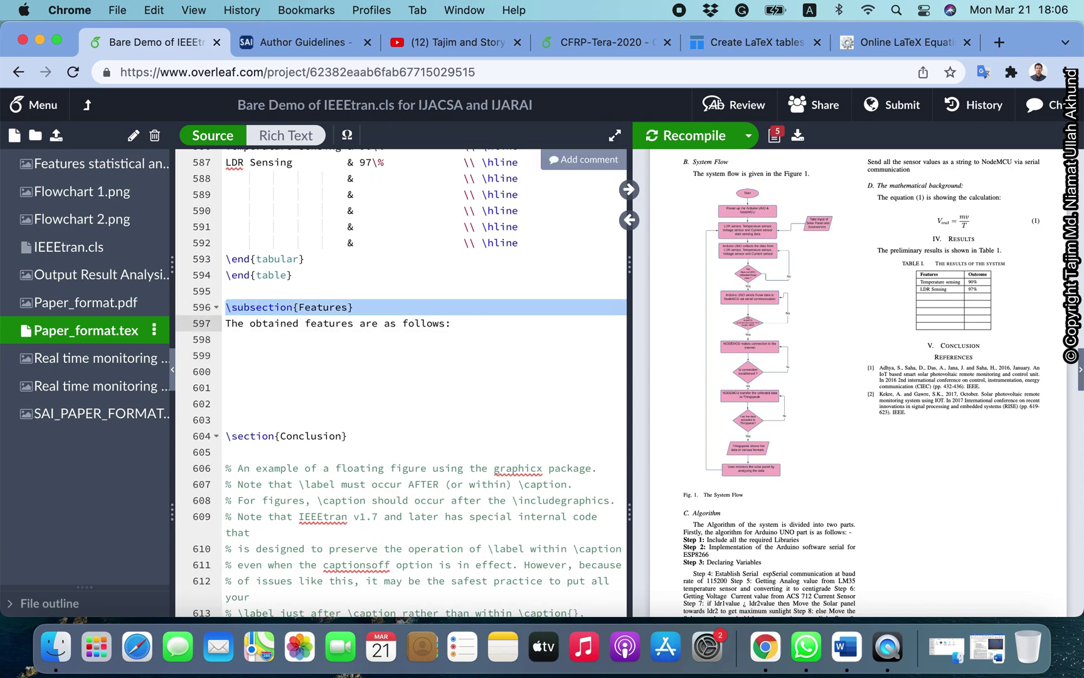
key(Down)
key(Down)
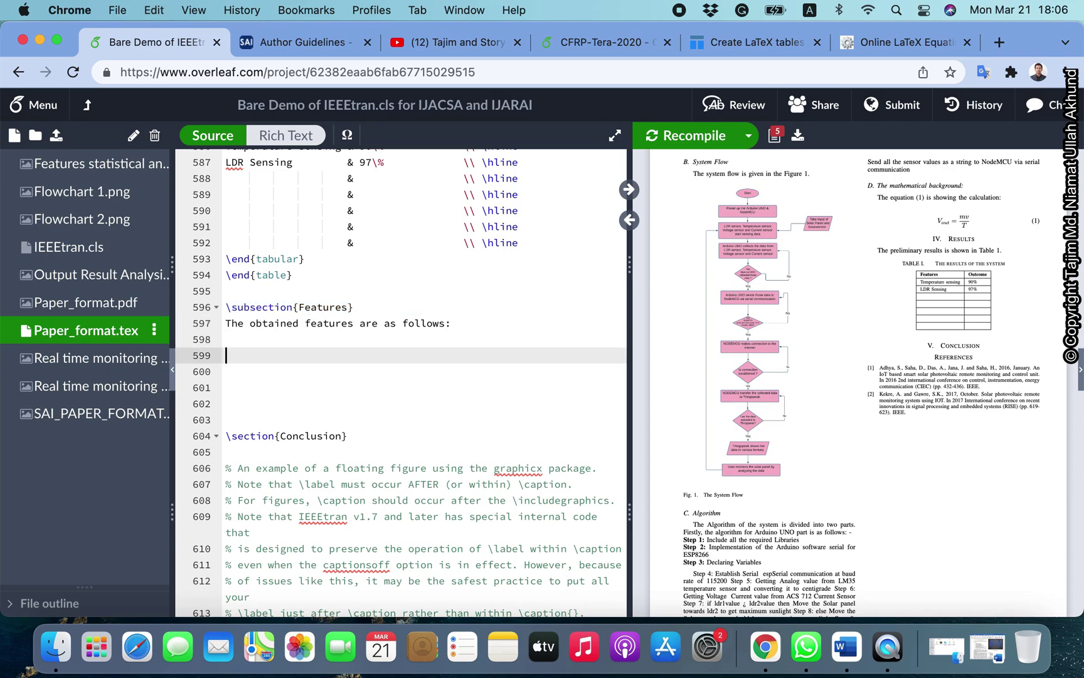
key(ctrl+v)
key(Left)
key(Left)
key(shift+Left)
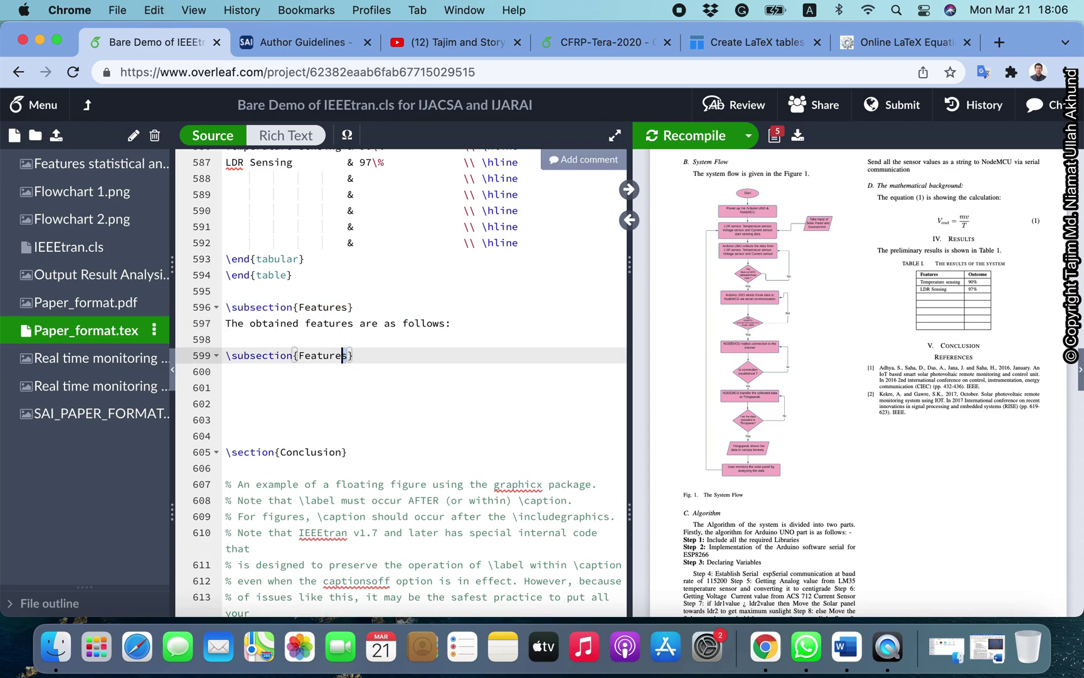
key(shift+Left)
key(shift+Left)
key(shift+Left)
key(shift+Left)
key(shift+Left)
key(shift+Left)
text(L)
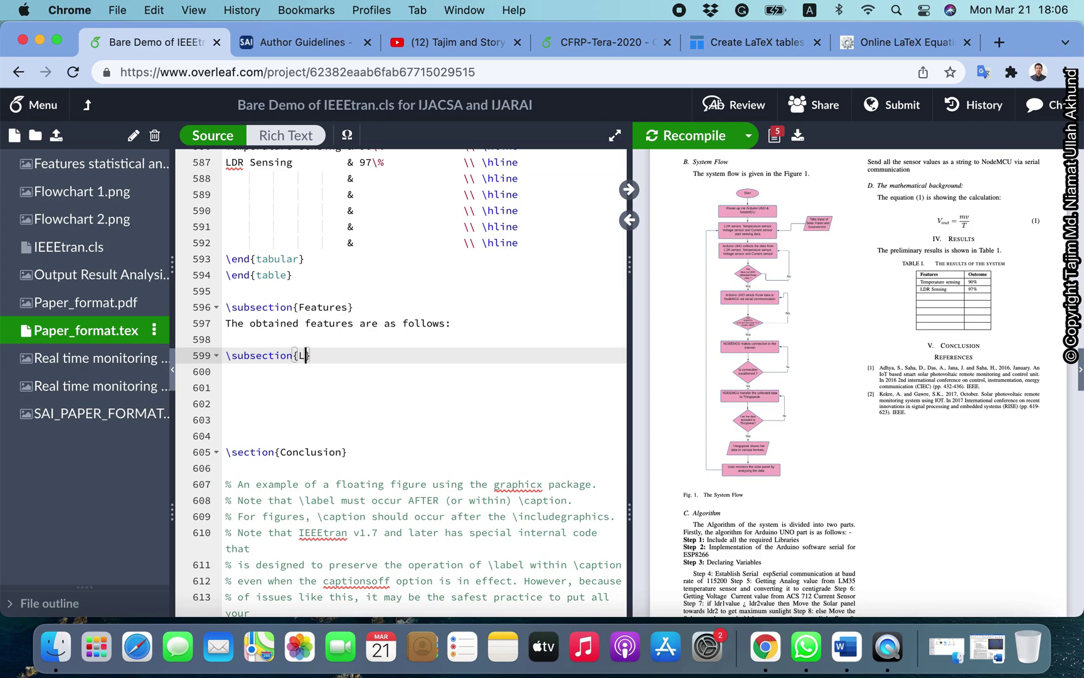
text(in)
key(BackSpace)
text(mitat)
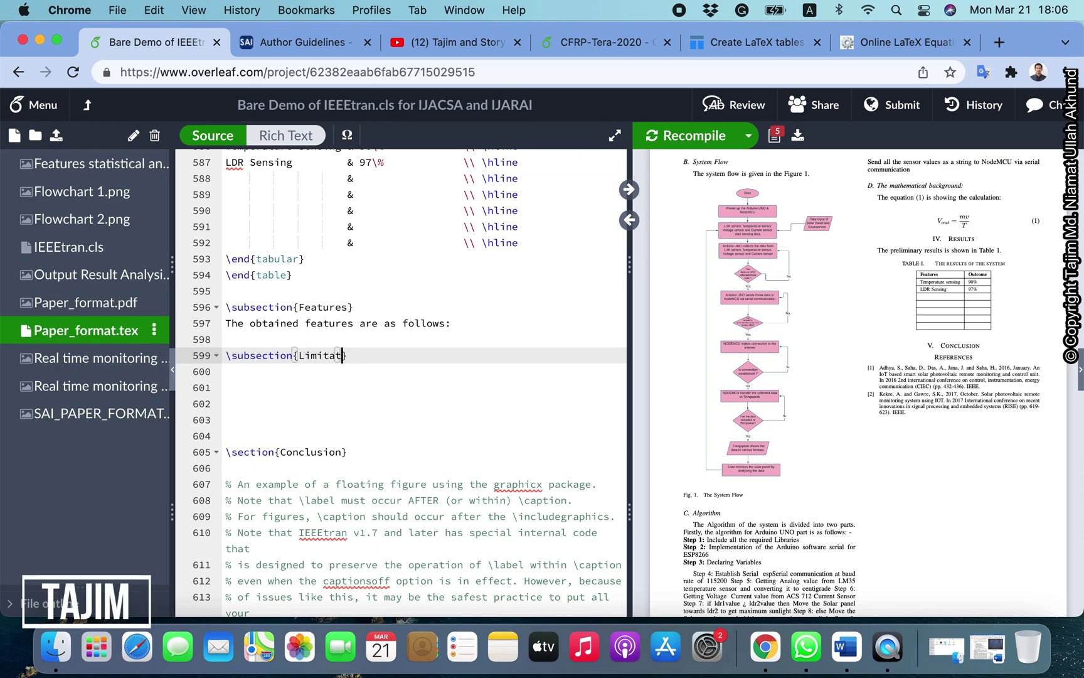
text(ions)
Step: Insert an enumerate environment below the Features intro sentence
click(262, 344)
key(Return)
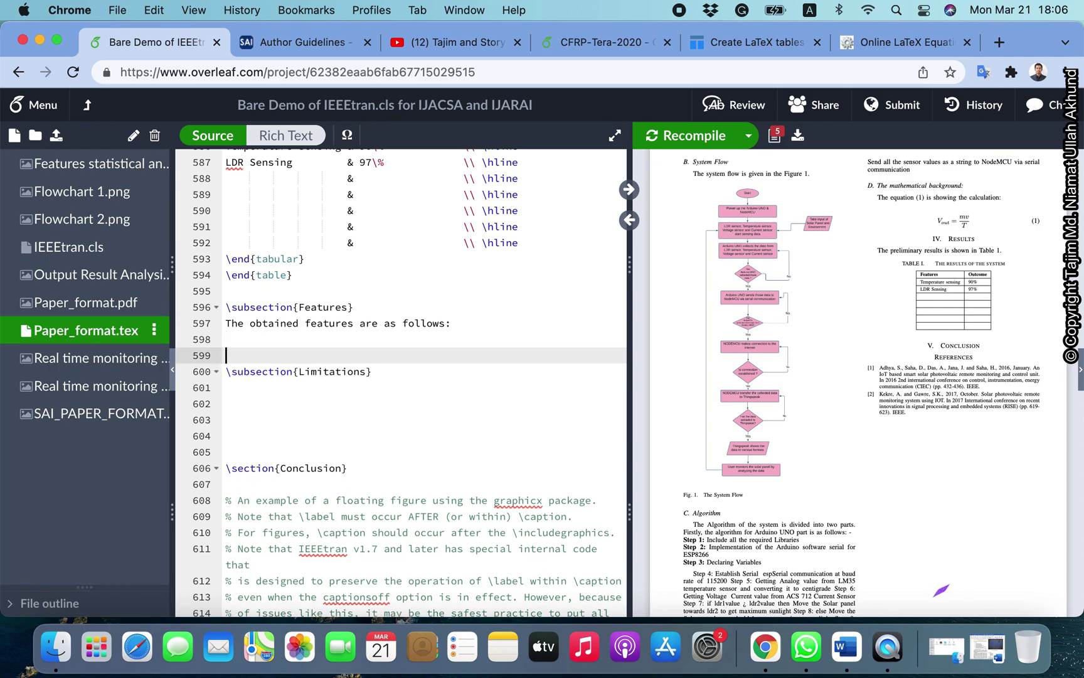
click(256, 341)
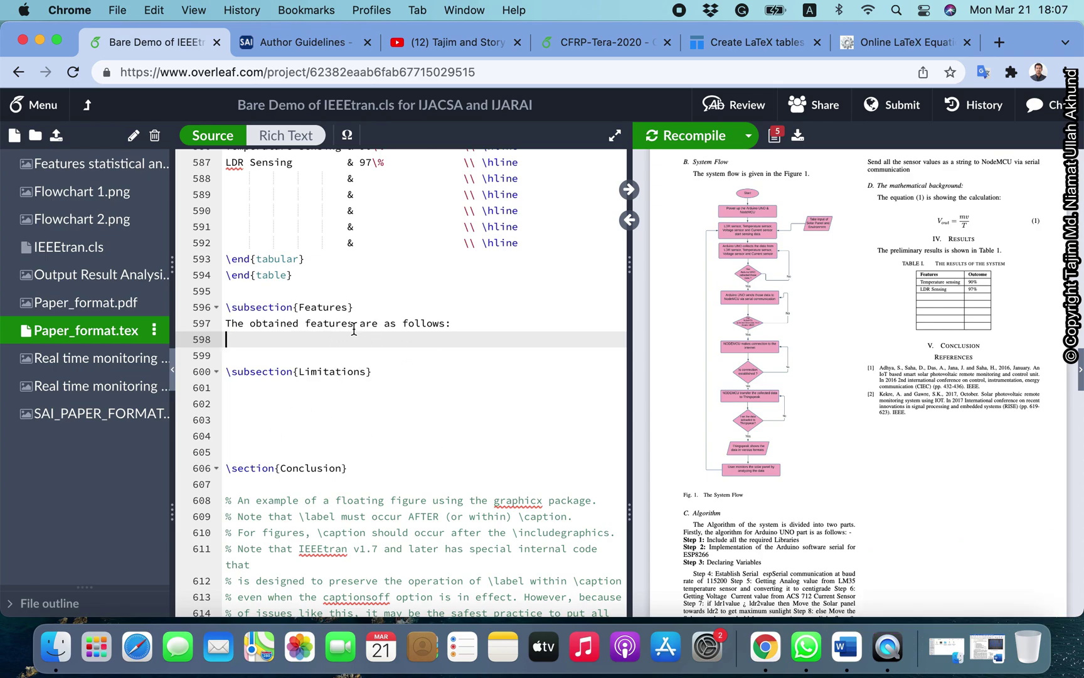
text(be)
text(\)
text(be)
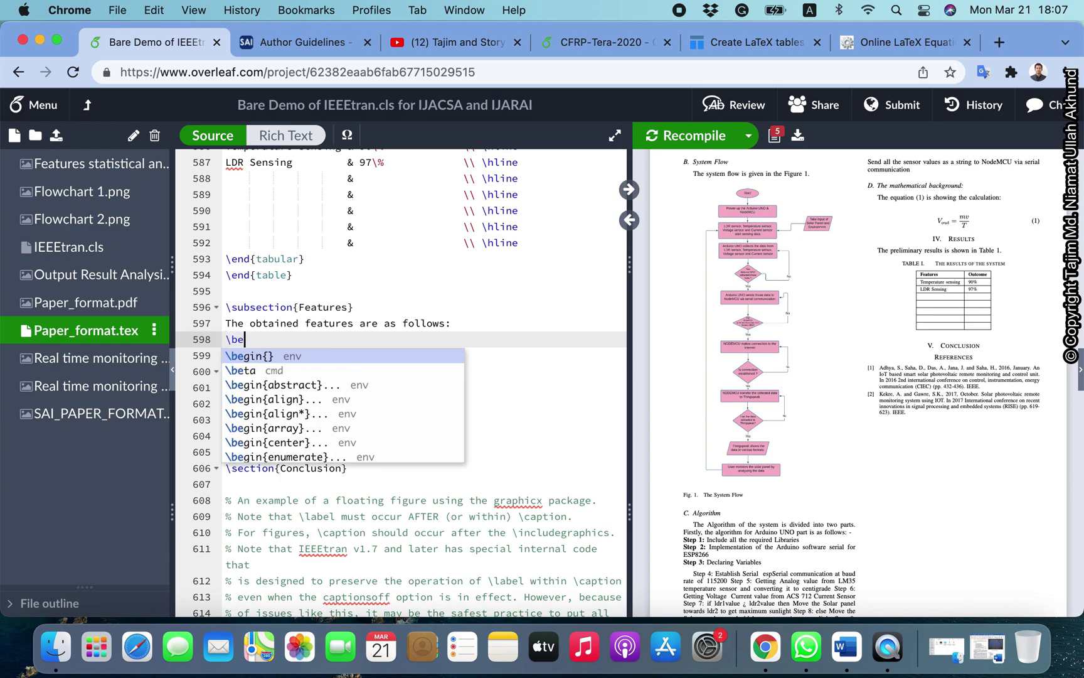
text(go)
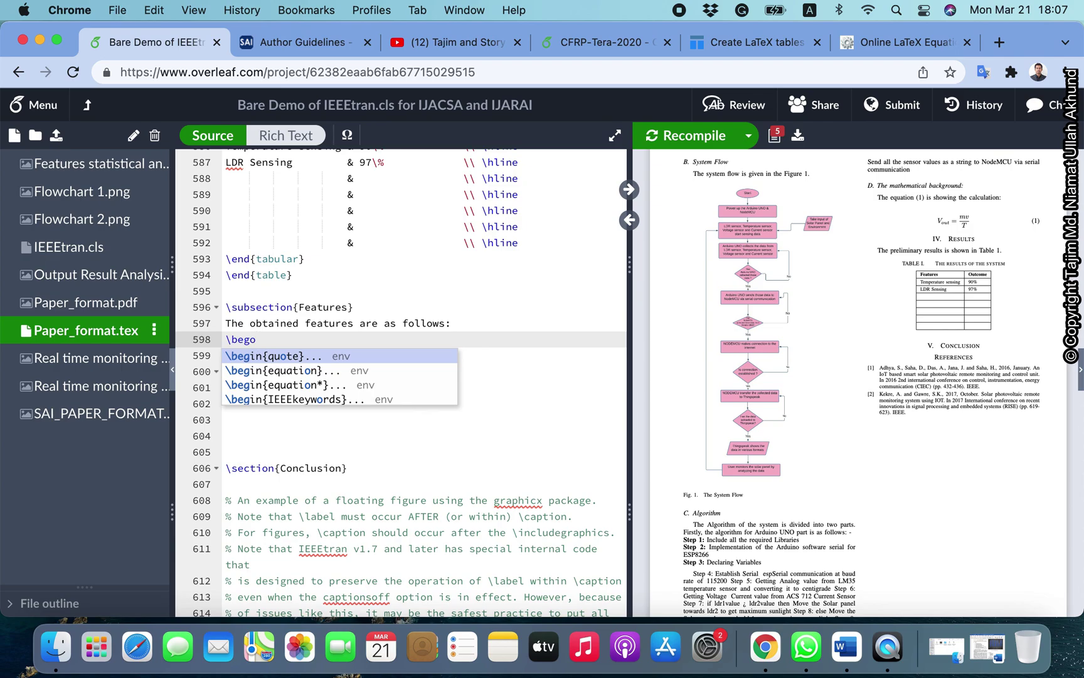
key(BackSpace)
text(in)
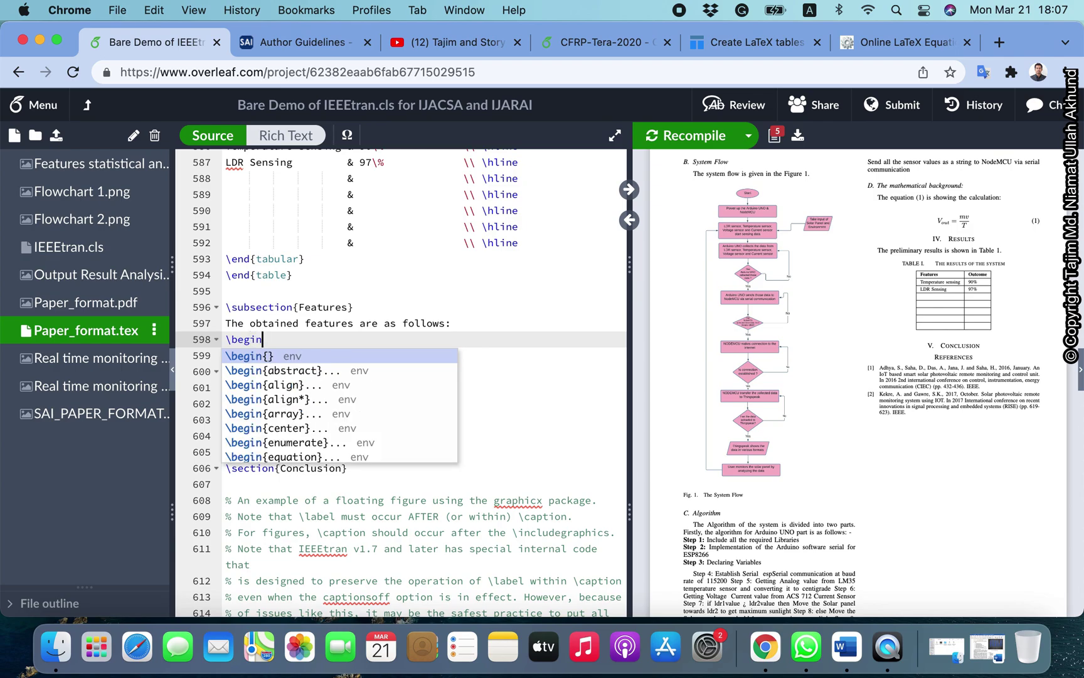
text({en)
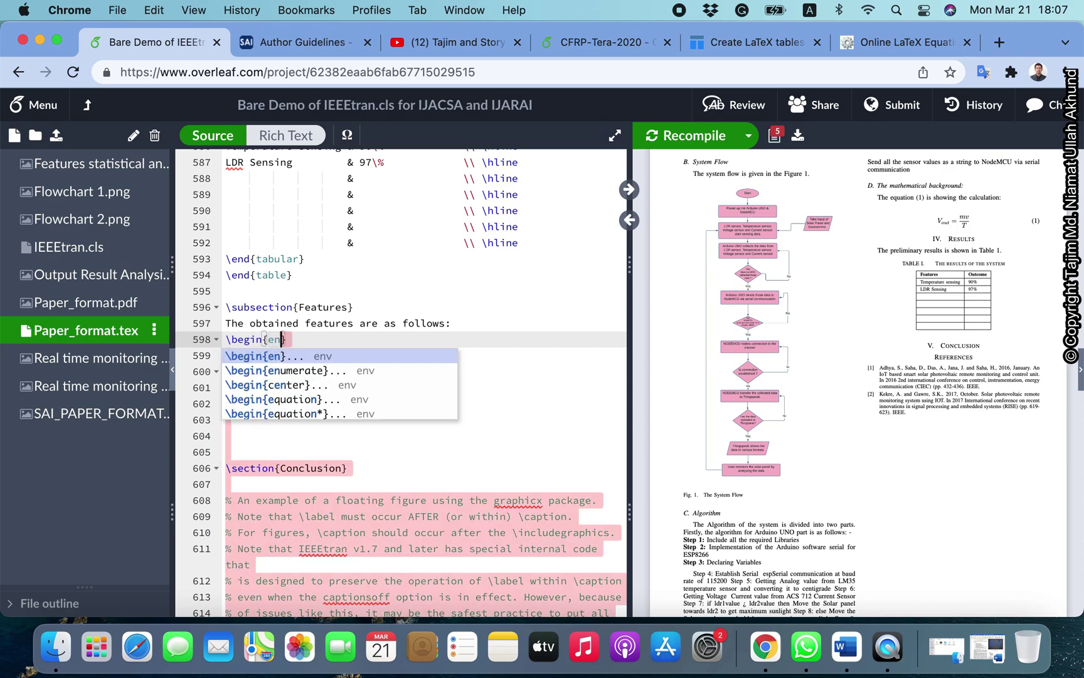
key(Down)
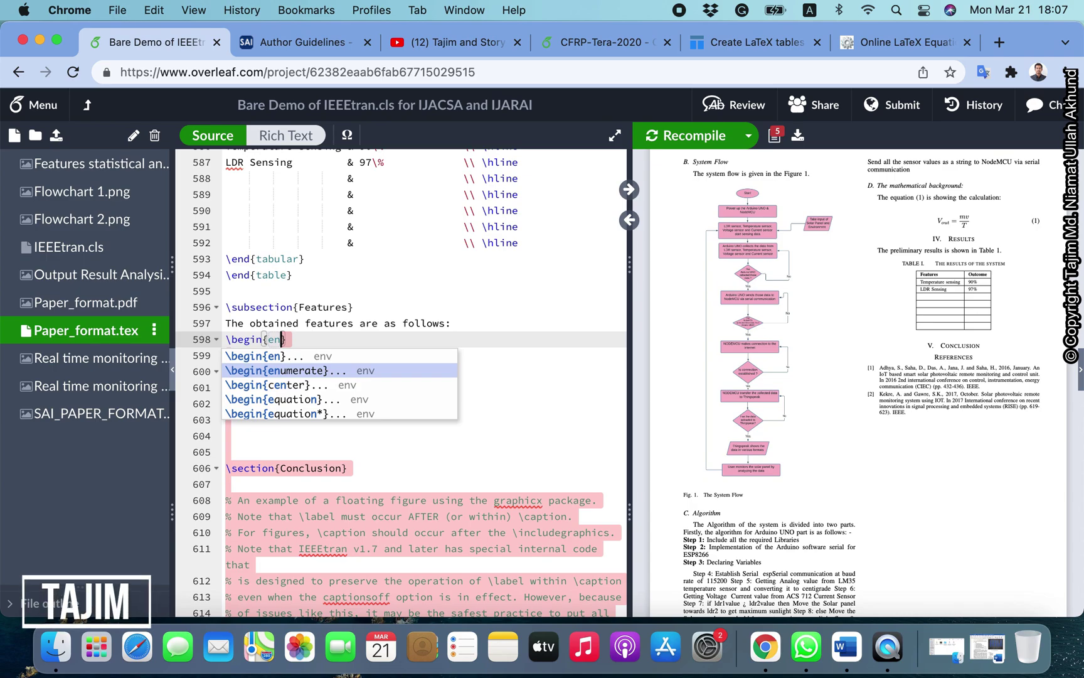
key(Return)
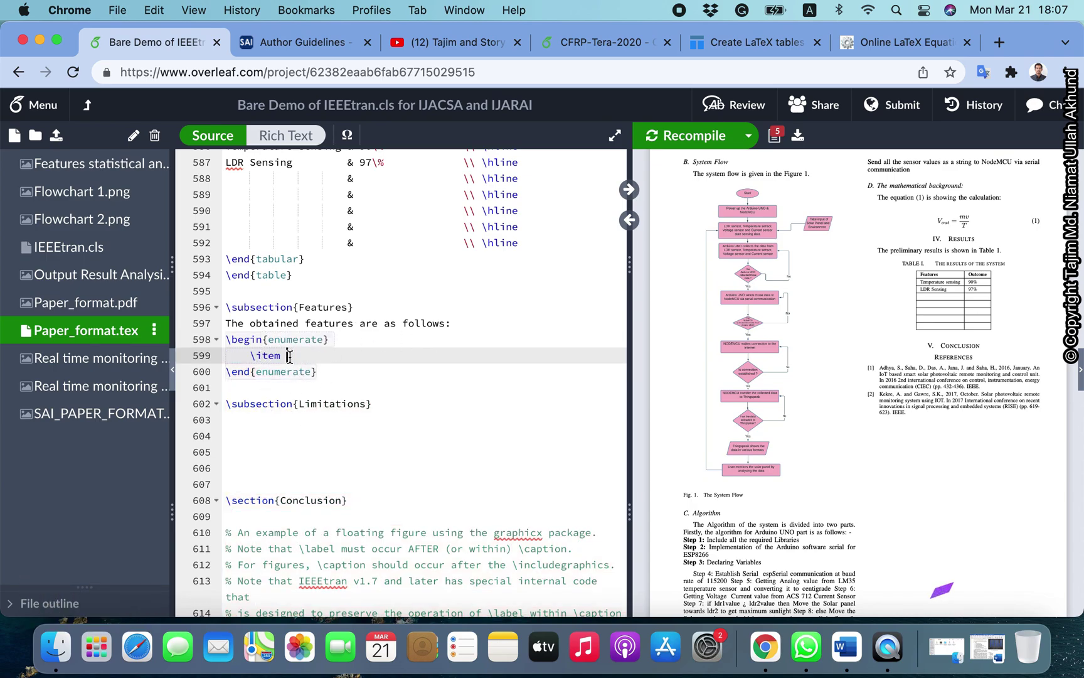
Step: Write the first list item as 'the feature'
drag(286, 356, 252, 357)
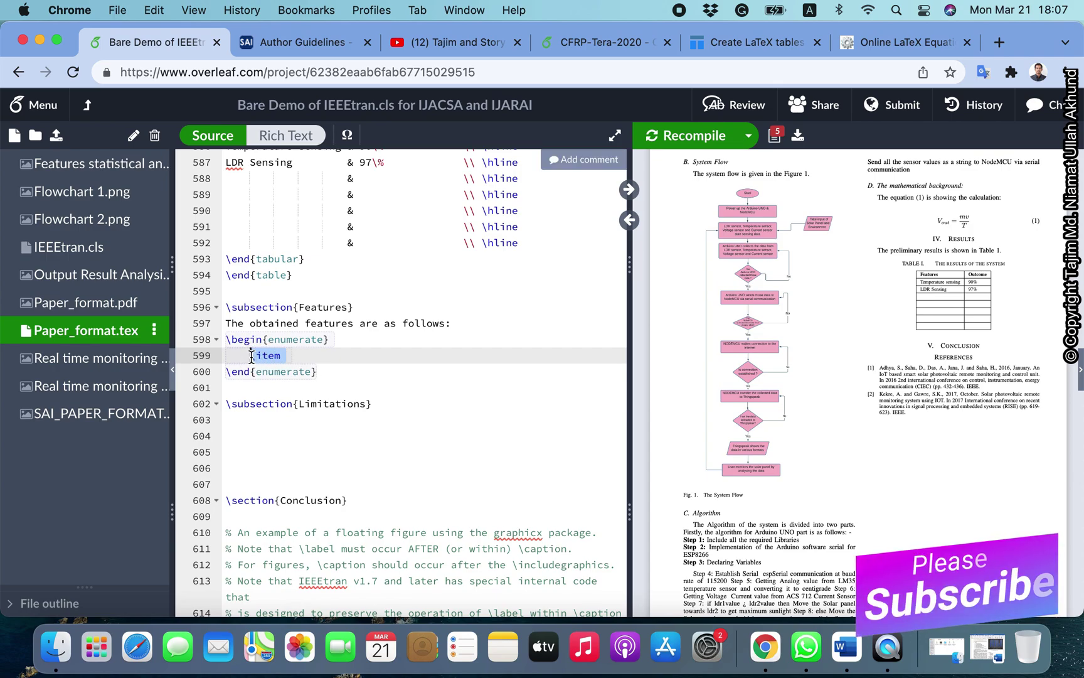
key(super+c)
key(Right)
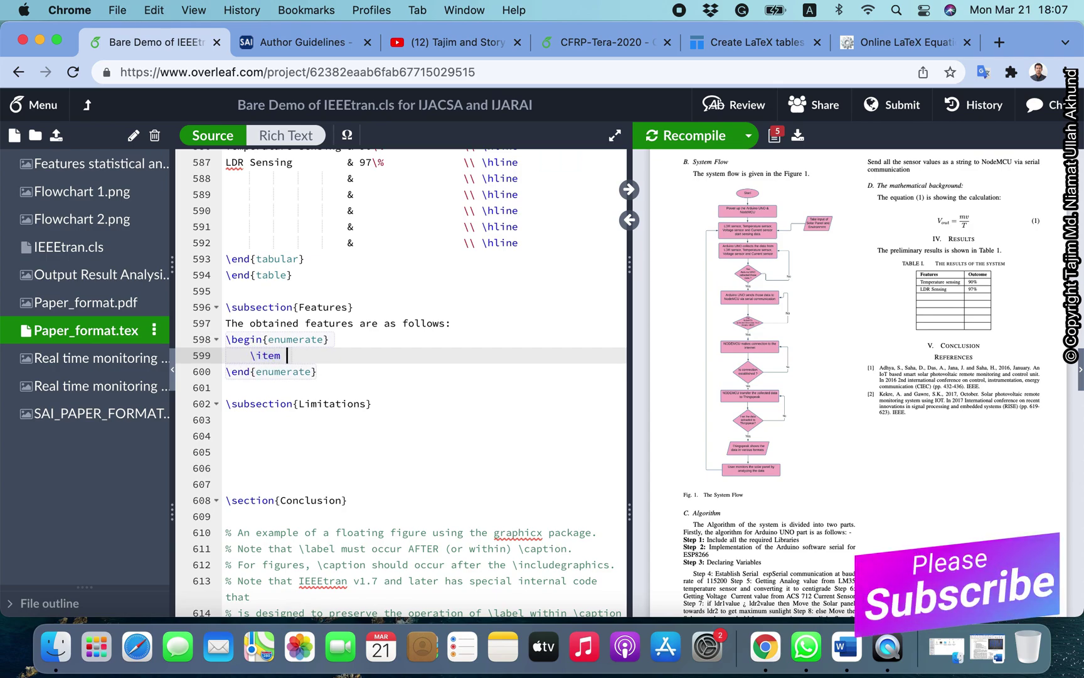
text(the f)
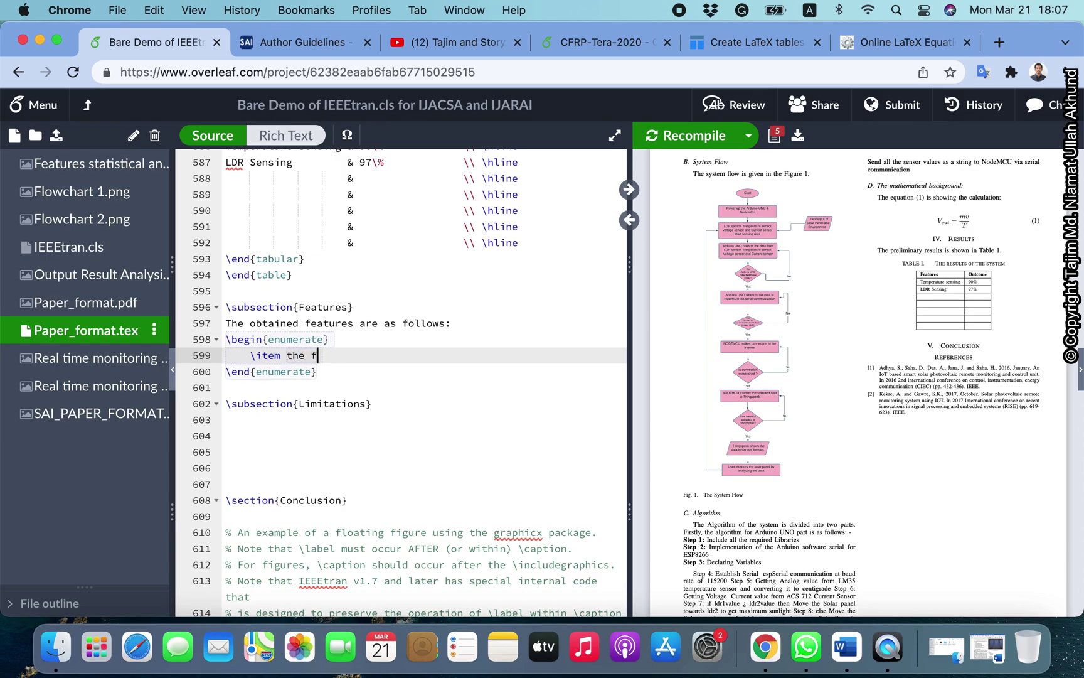
text(eatures)
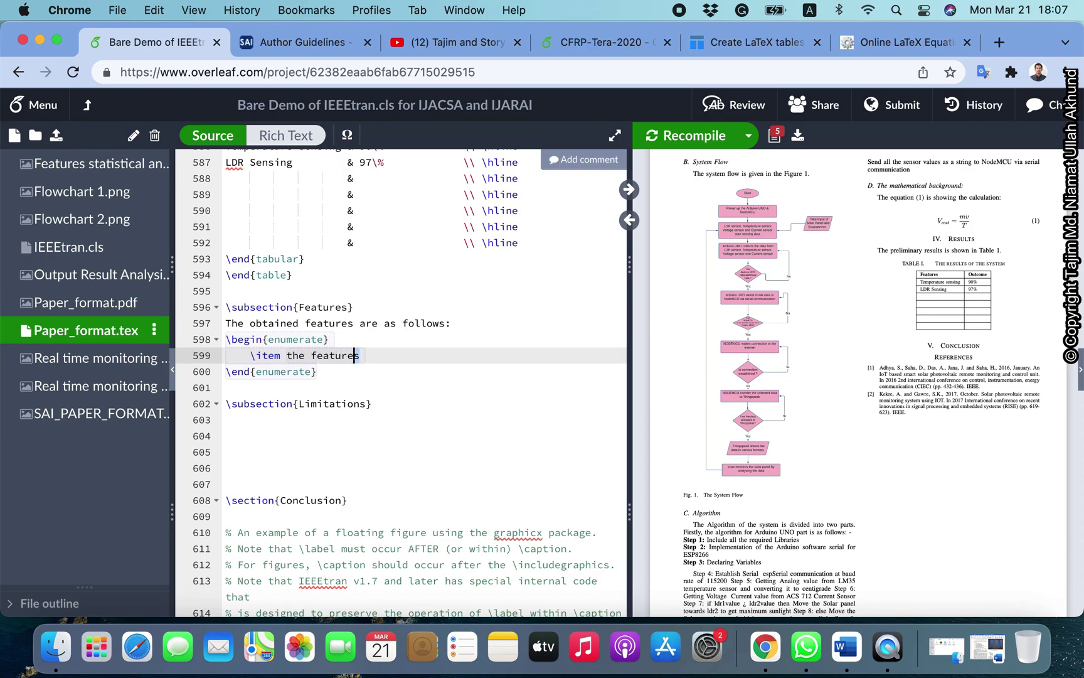
key(shift+Left)
key(shift+Left)
key(shift+Left)
key(shift+Left)
key(shift+Left)
key(shift+Left)
key(shift+Left)
key(shift+Left)
key(shift+Left)
key(shift+Left)
key(shift+Left)
key(shift+Left)
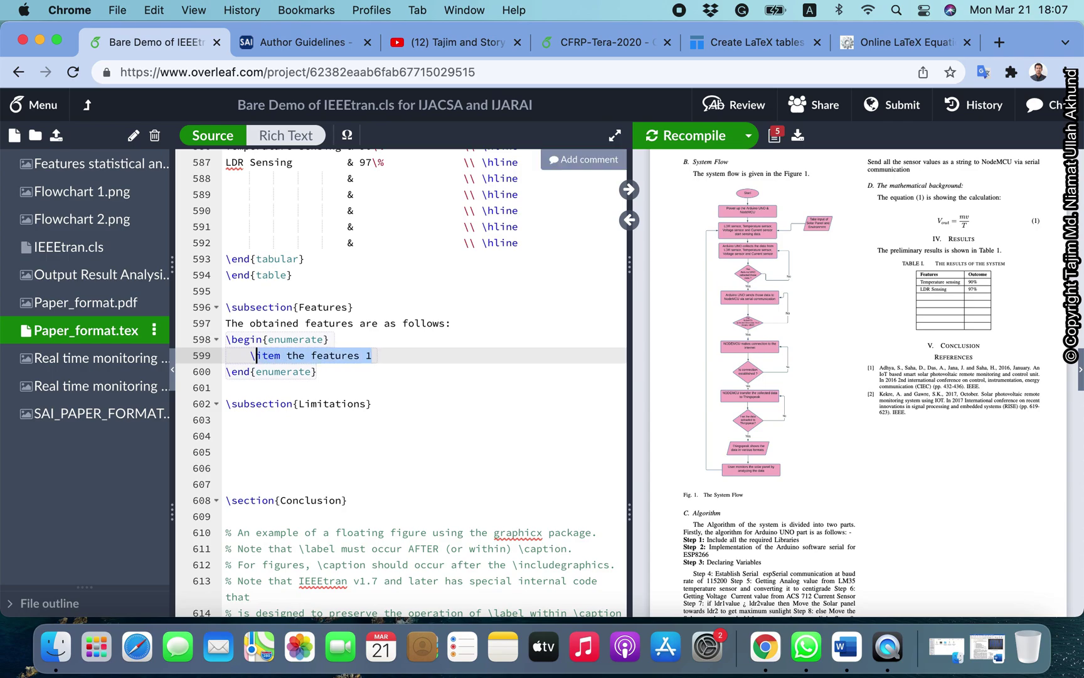
key(super+c)
Step: Duplicate the item into five 'the feature' entries and recompile the paper
click(395, 355)
key(Return)
key(super+v)
key(Return)
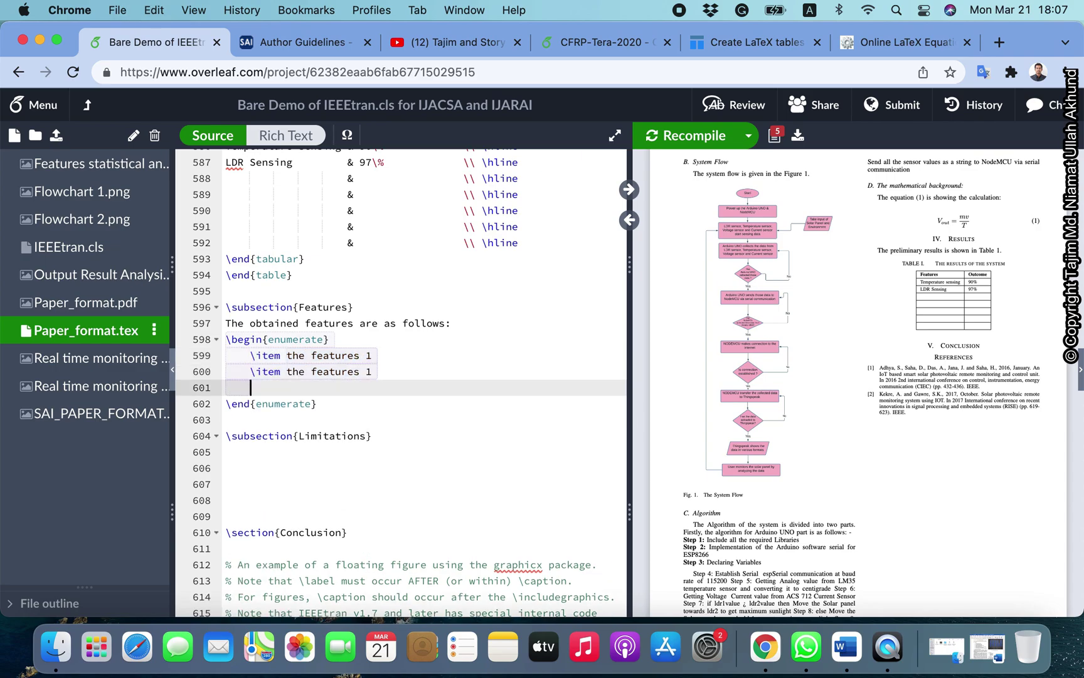
key(super+v)
key(Return)
key(super+v)
key(Return)
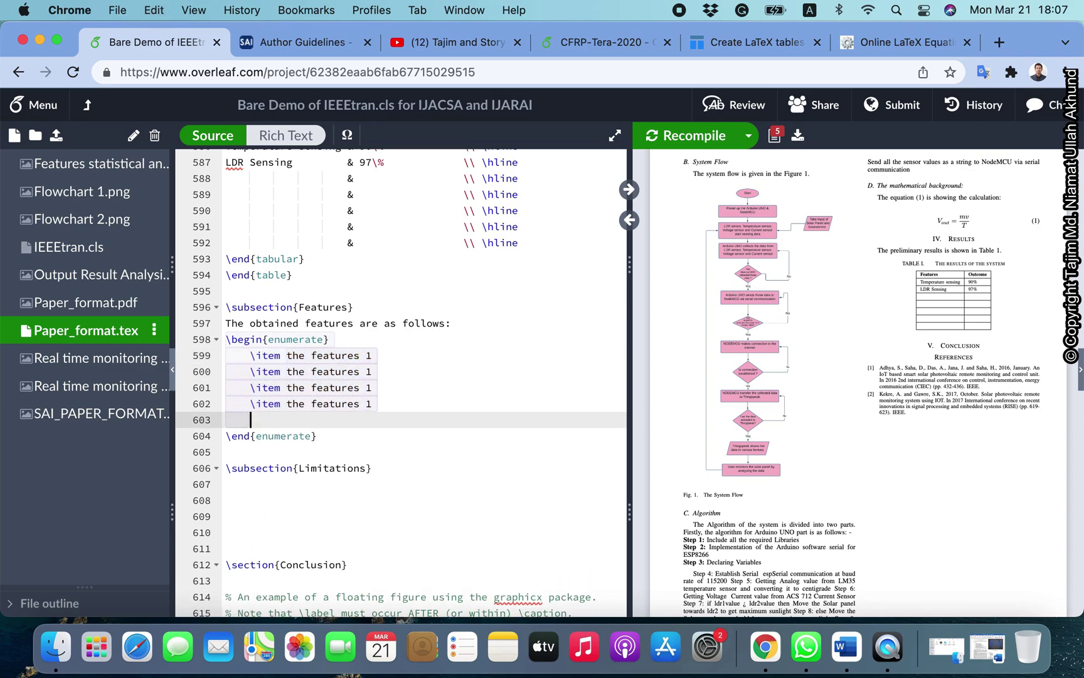
key(super+v)
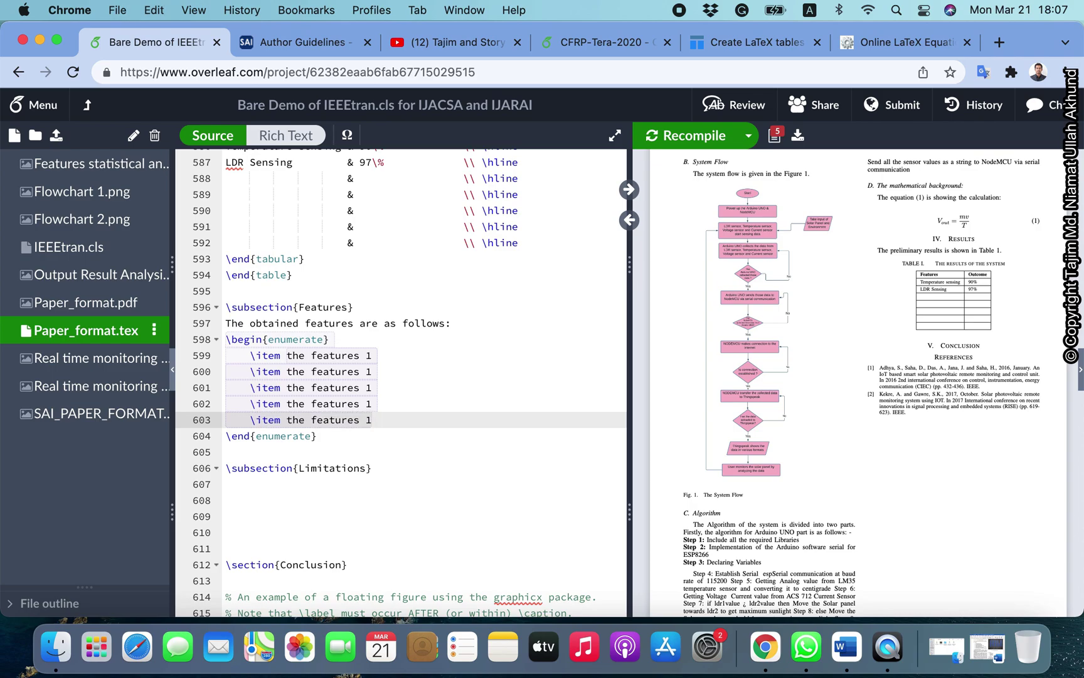
key(super+s)
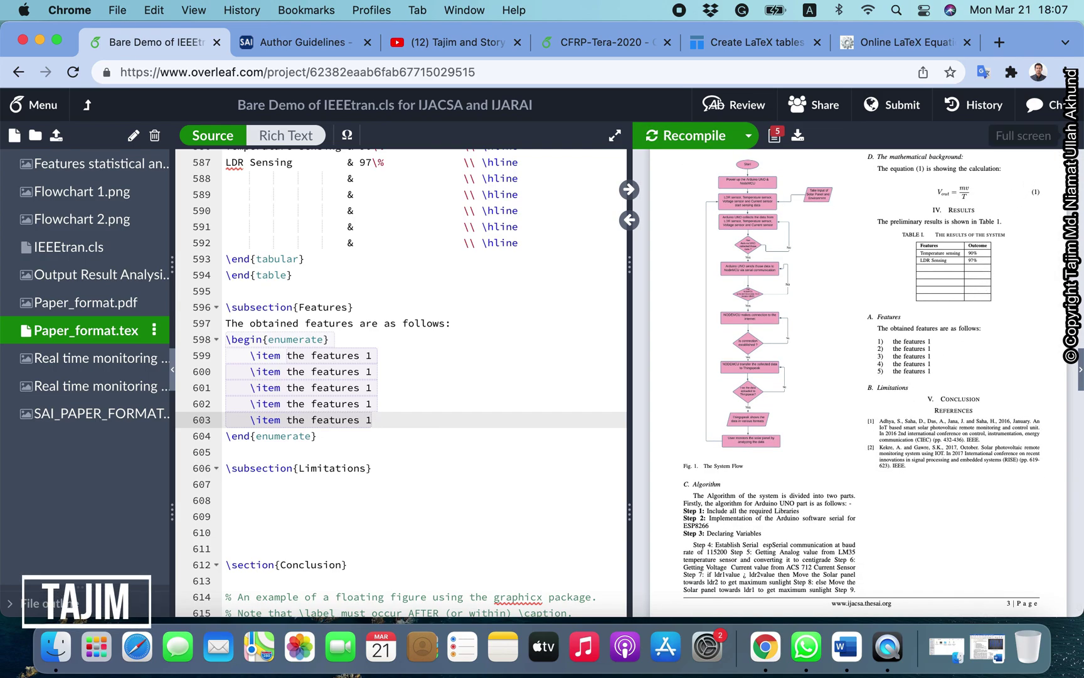
click(1064, 136)
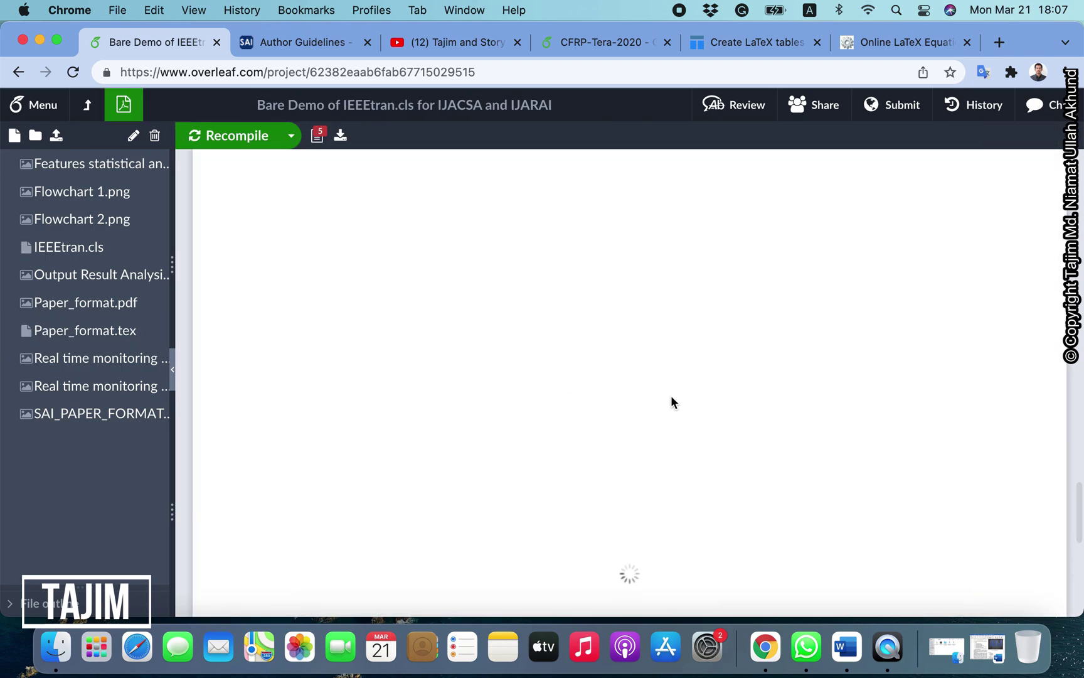
Step: Inspect the five numbered feature items in the full-page PDF, then restore split view and open a new tab
scroll(765, 439, down, 3)
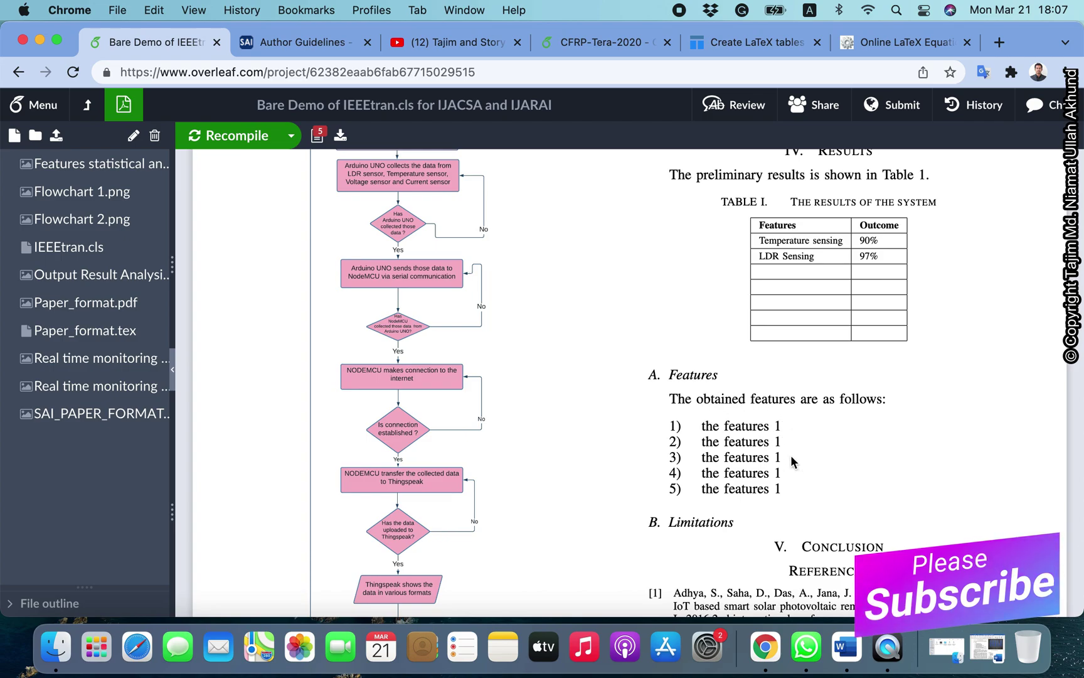
double_click(769, 486)
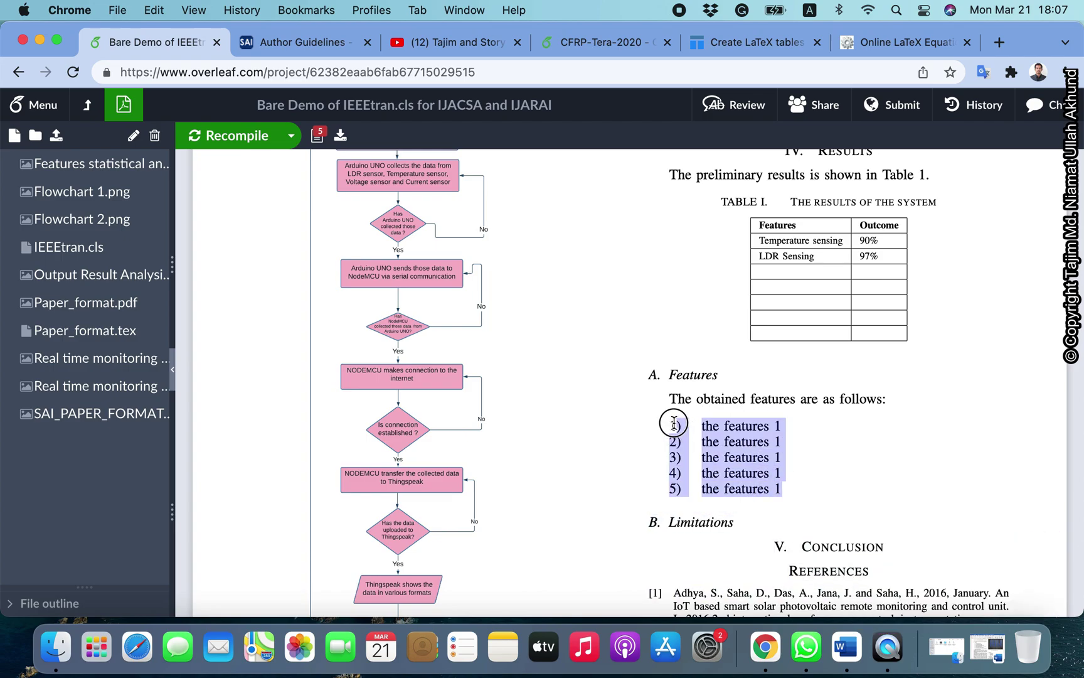
double_click(670, 418)
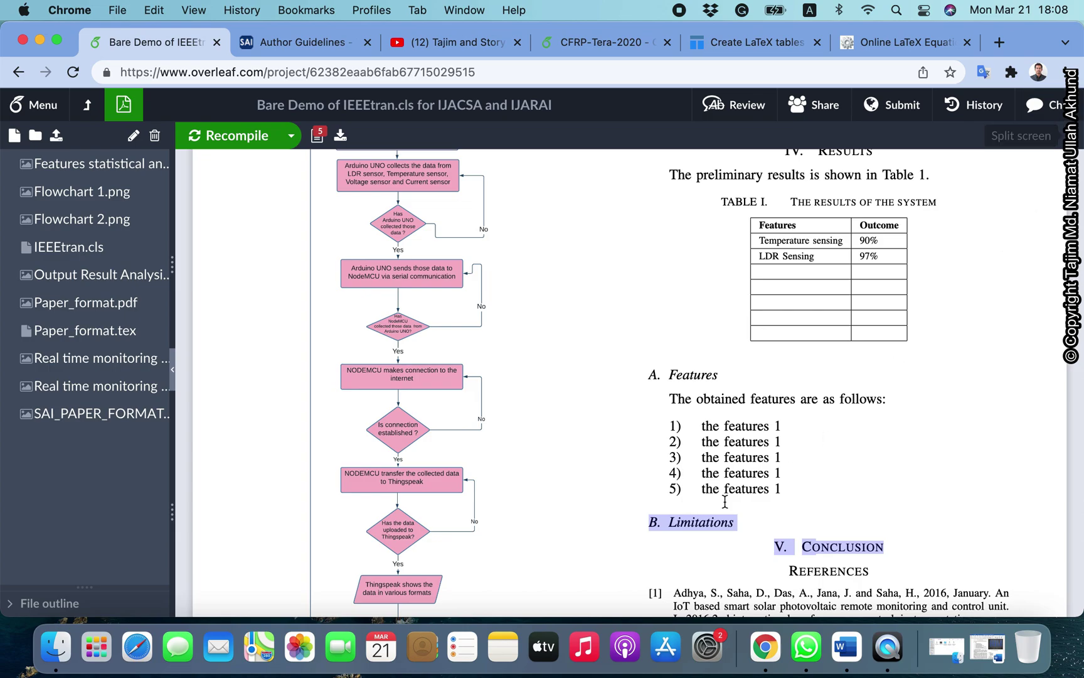
click(1058, 135)
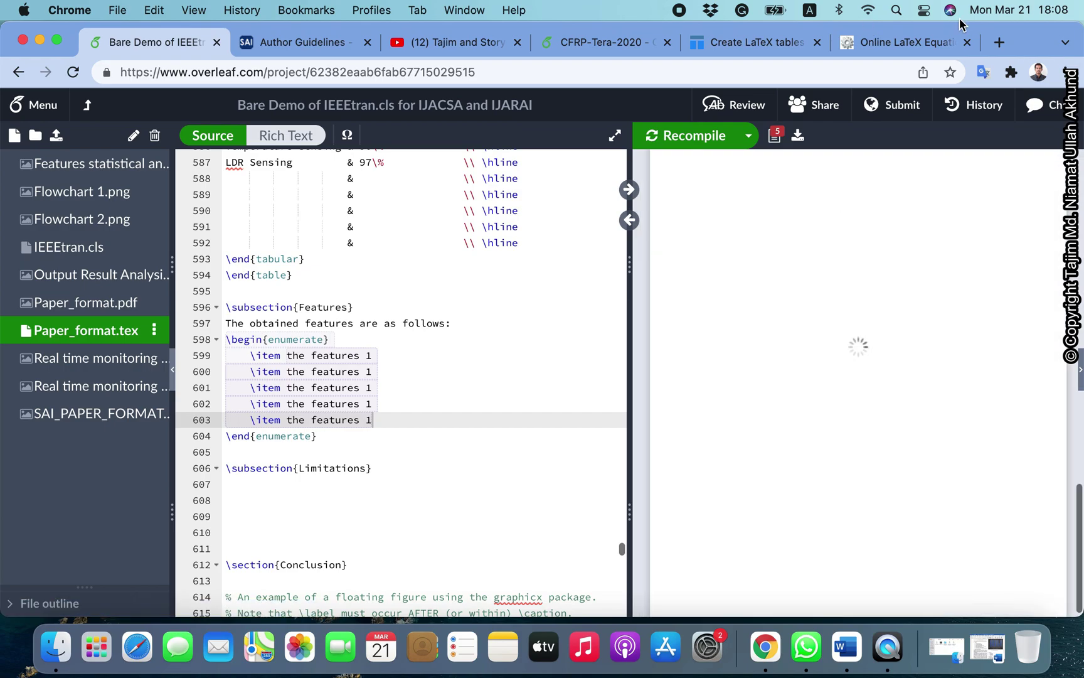
click(999, 44)
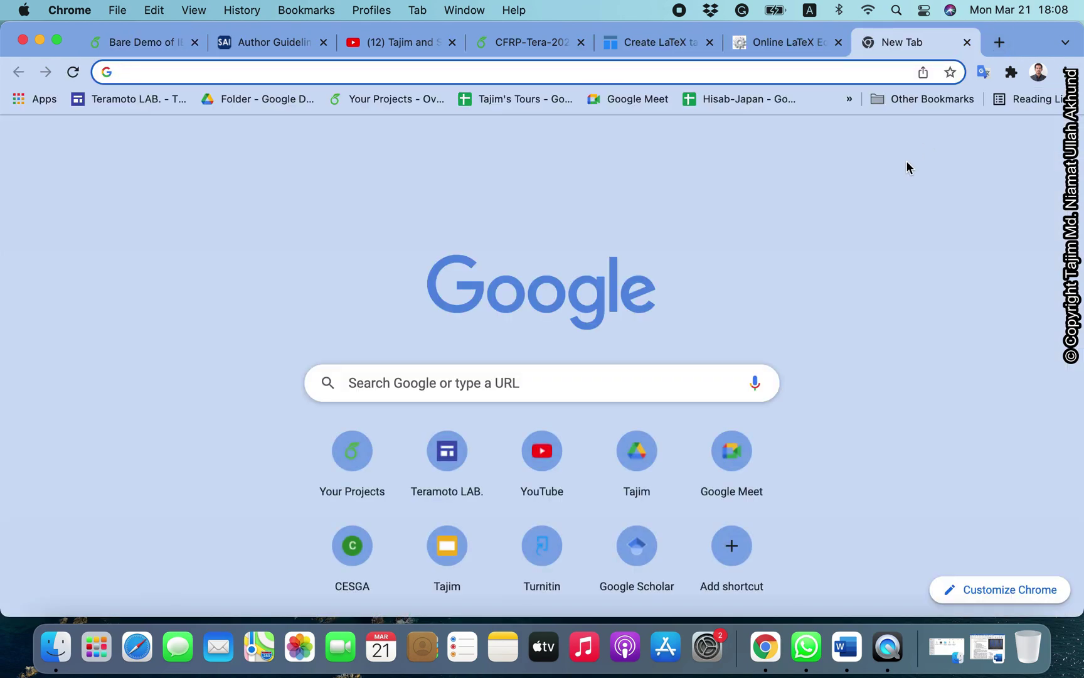
Step: Google 'lists in latex' and open the 'Lists - Overleaf' result in a new tab
text(lists )
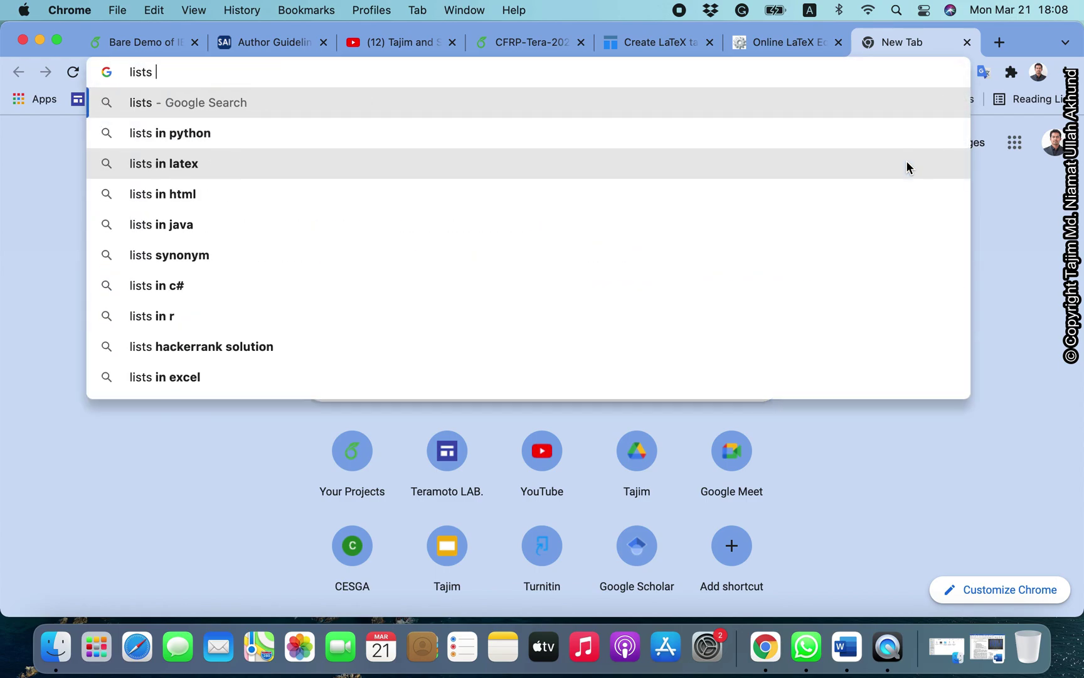
text(in latex)
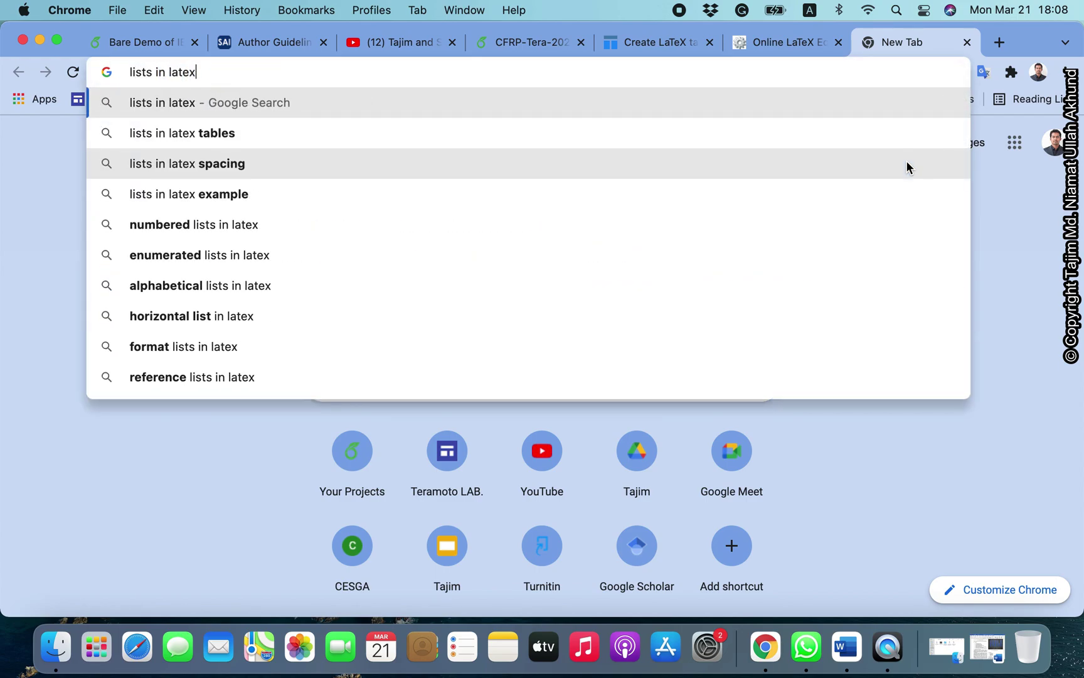
key(Return)
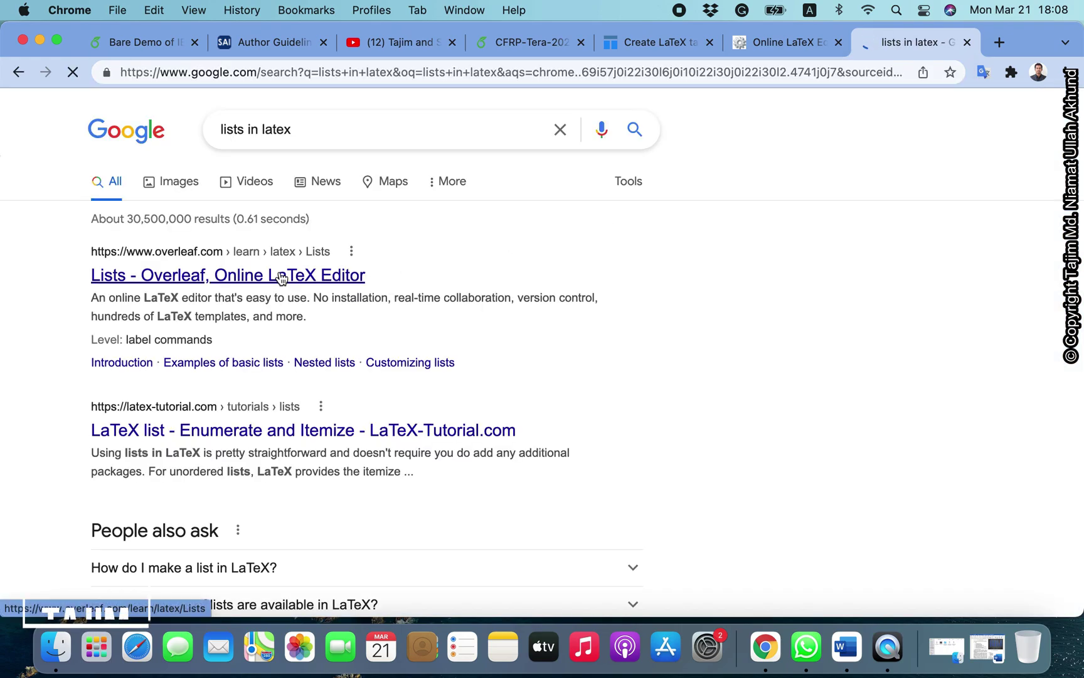
super+click(281, 277)
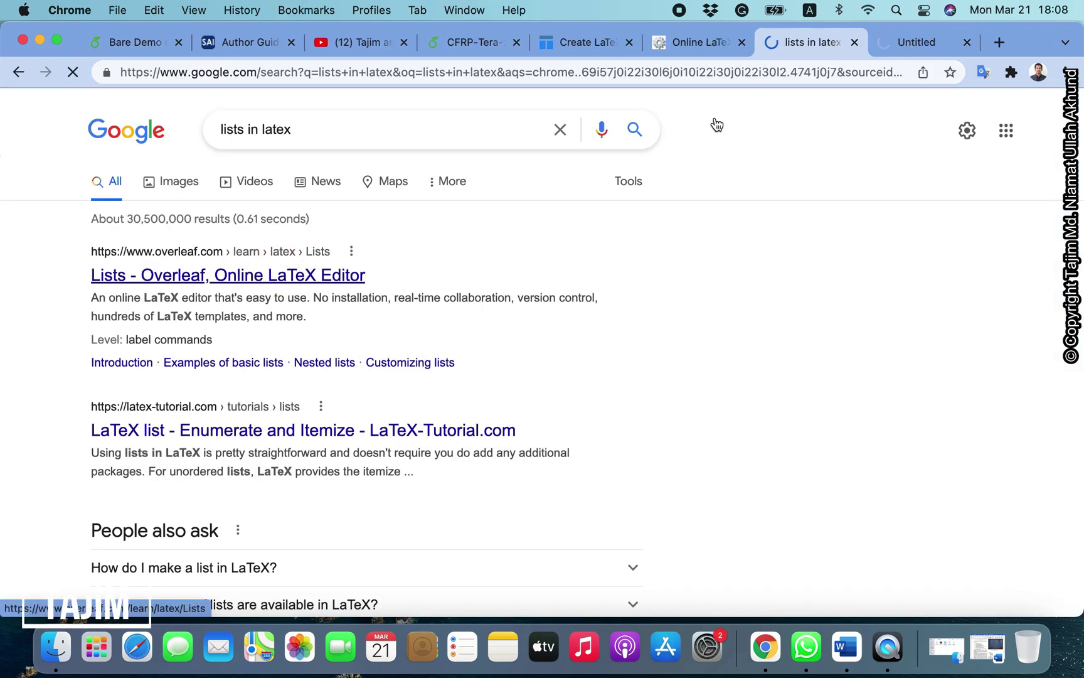
click(902, 49)
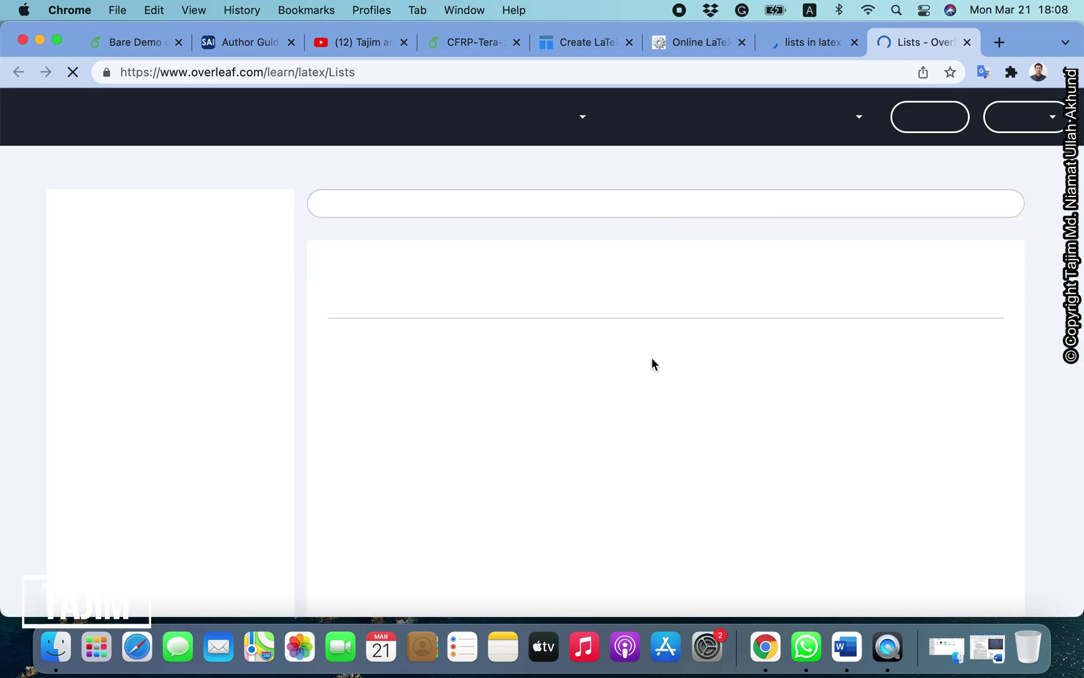
Step: Scroll down the Overleaf Lists guide through its list examples
scroll(647, 368, down, 3)
scroll(647, 368, down, 5)
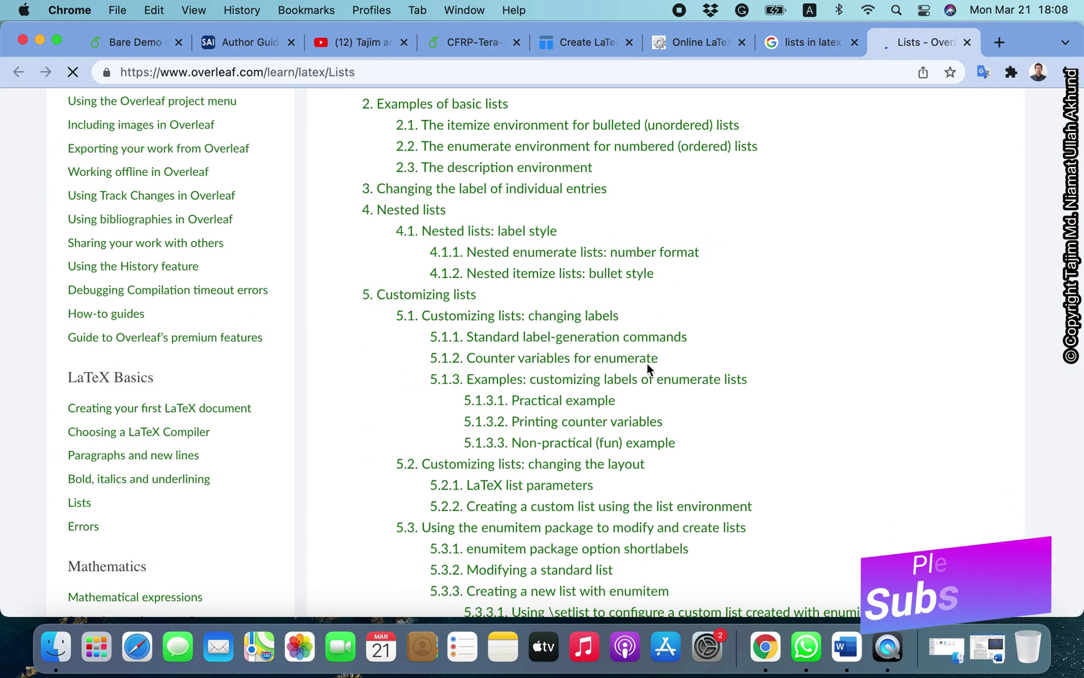
scroll(647, 367, down, 1)
scroll(647, 367, down, 10)
scroll(649, 369, down, 5)
scroll(649, 369, down, 3)
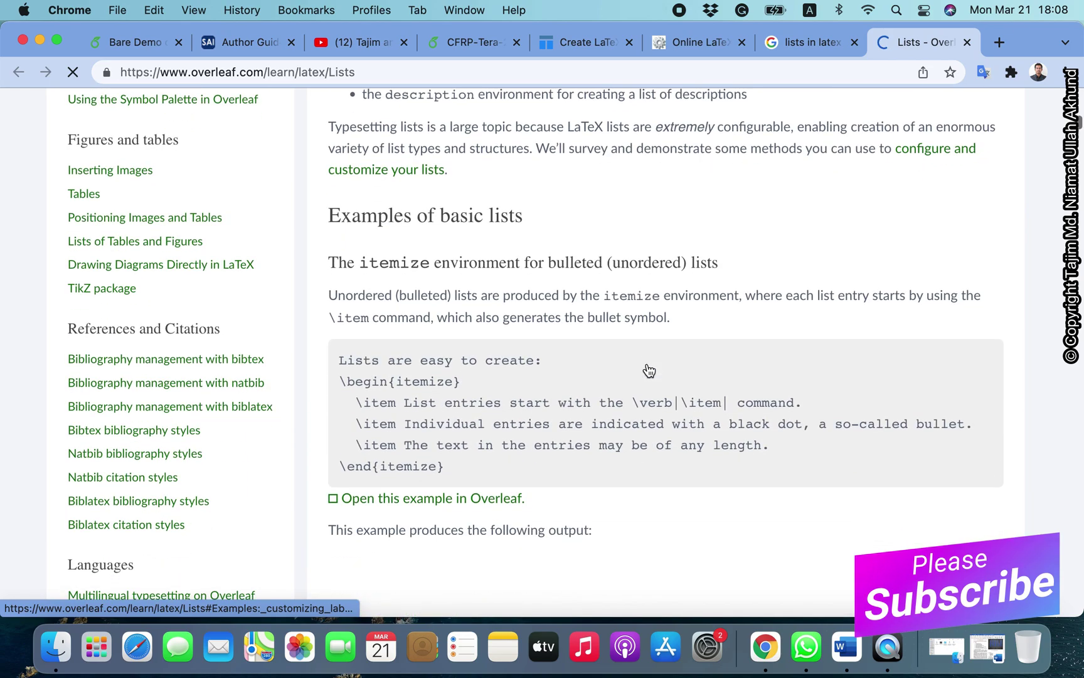
scroll(649, 369, down, 5)
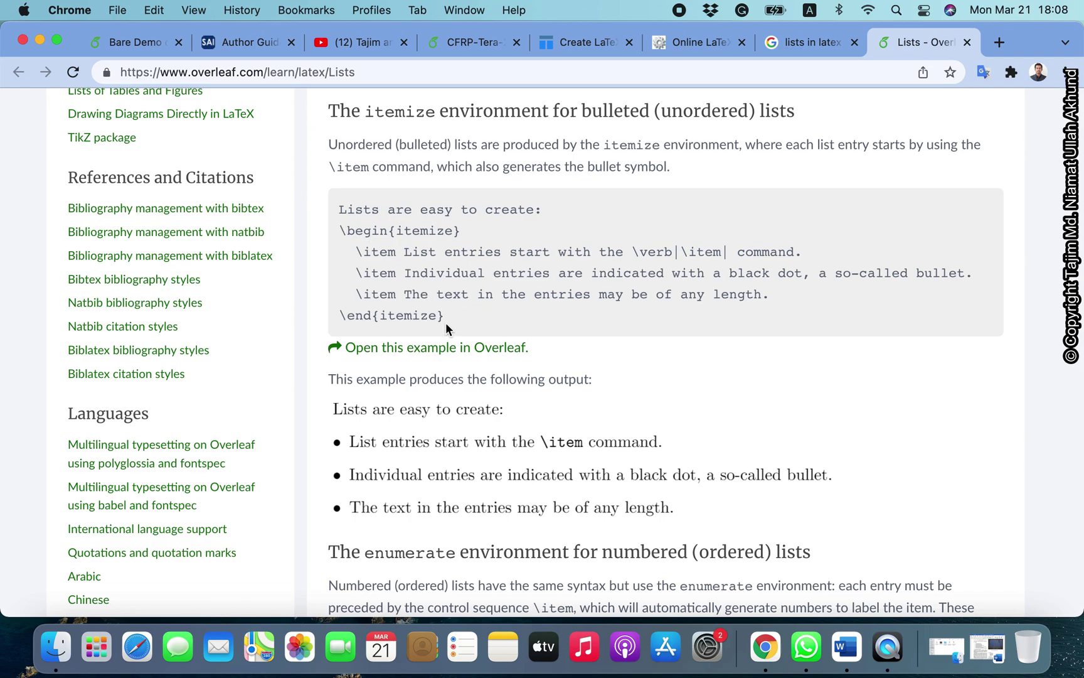
scroll(446, 323, down, 1)
scroll(432, 455, down, 1)
scroll(389, 414, down, 4)
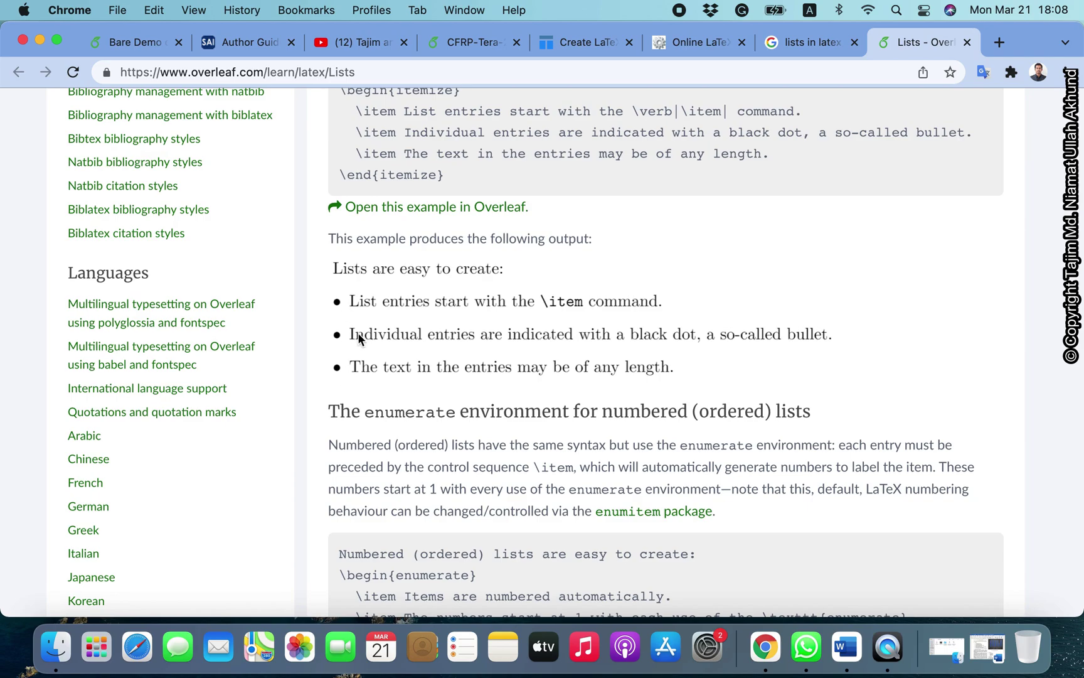
scroll(359, 339, down, 5)
scroll(358, 336, down, 1)
scroll(389, 320, down, 2)
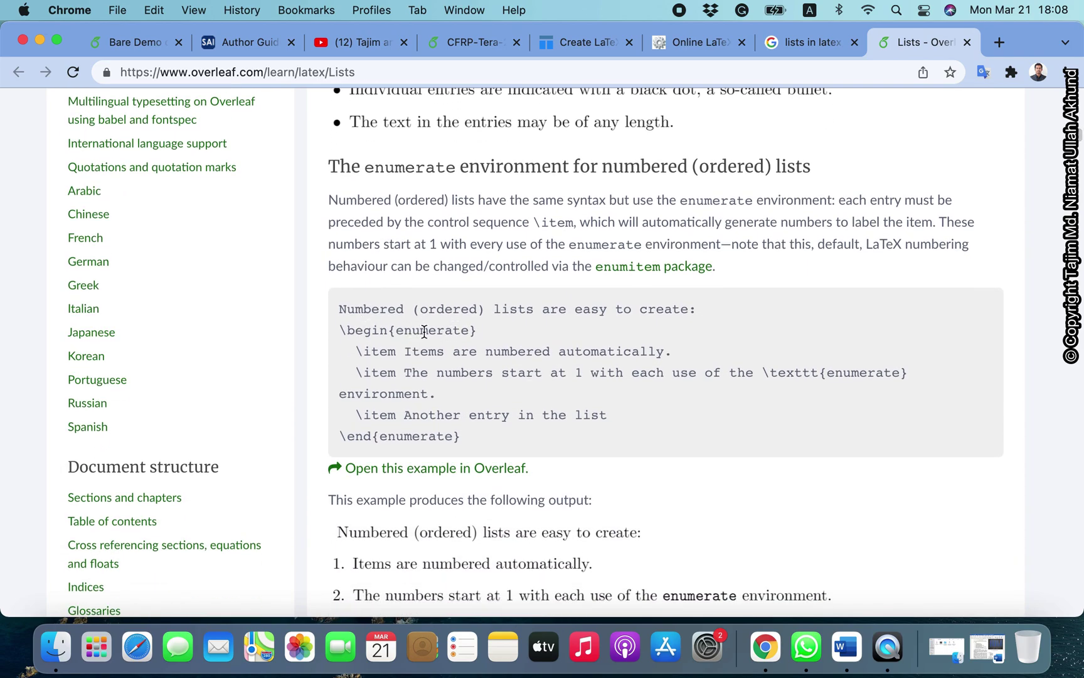
scroll(401, 345, down, 5)
scroll(374, 363, down, 1)
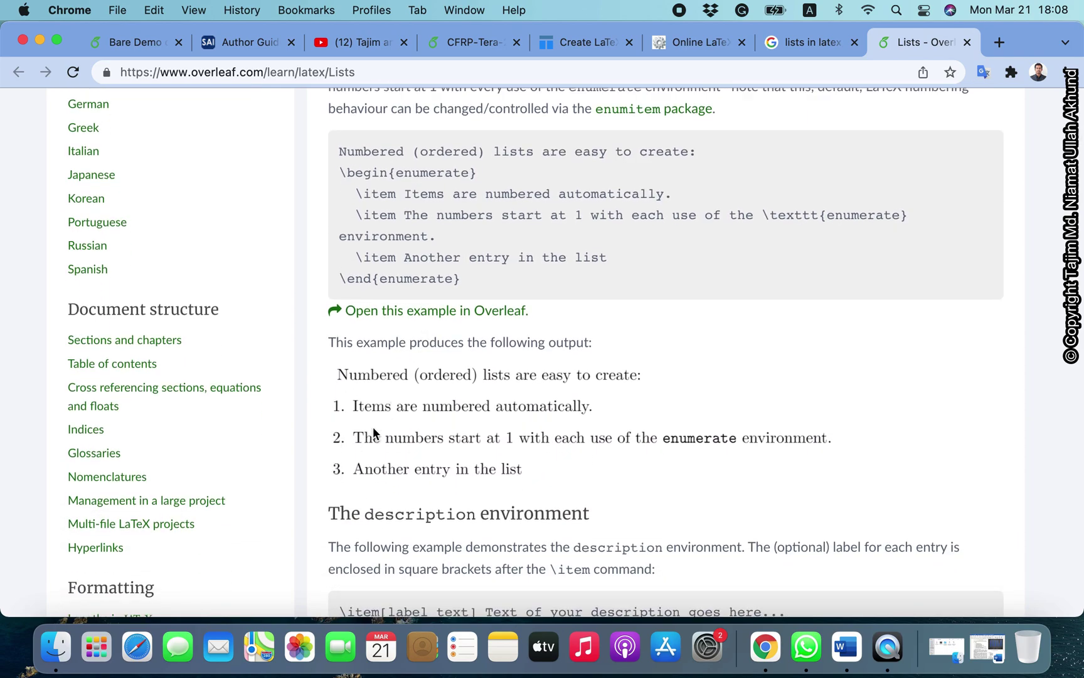
scroll(374, 429, up, 1)
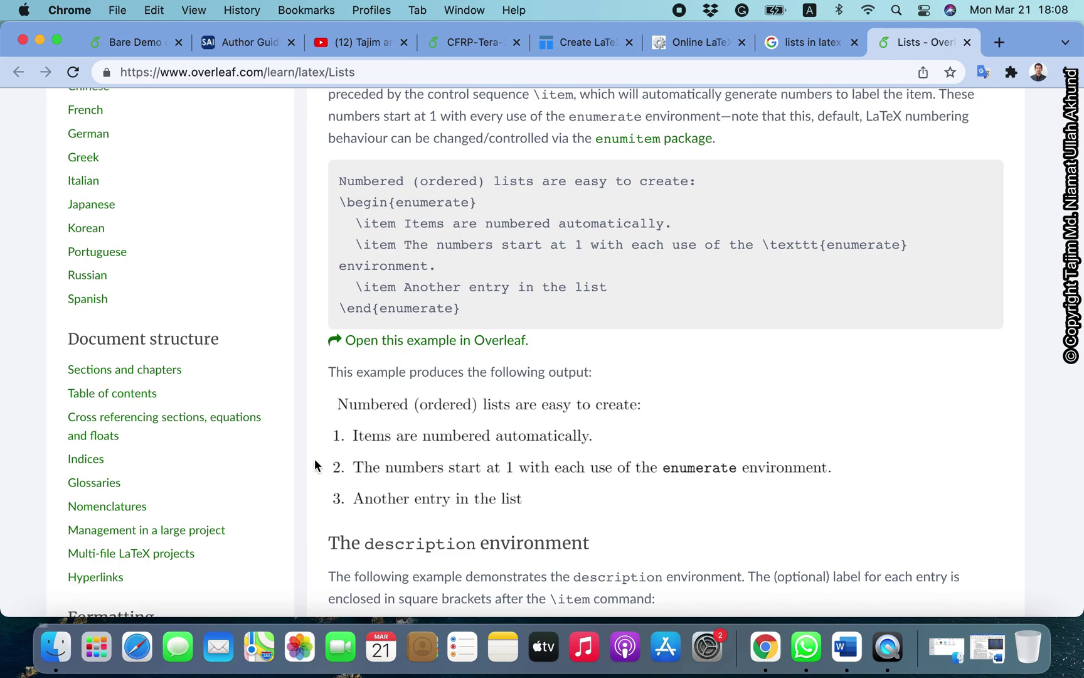
scroll(400, 463, down, 6)
scroll(400, 465, down, 1)
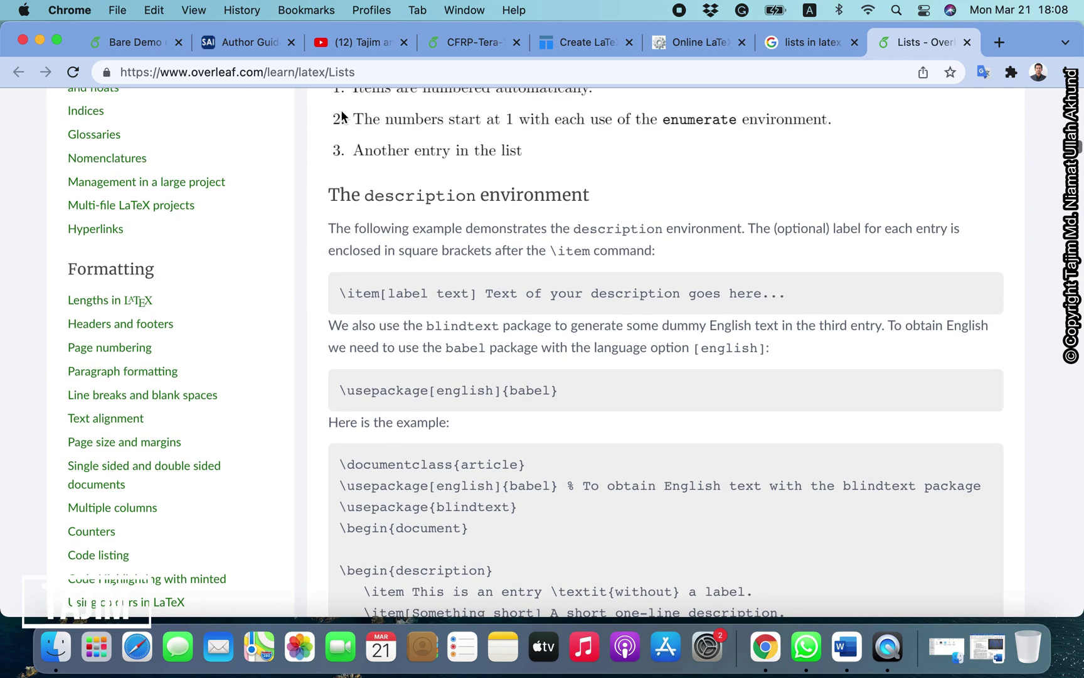
scroll(365, 285, down, 1)
scroll(364, 285, down, 6)
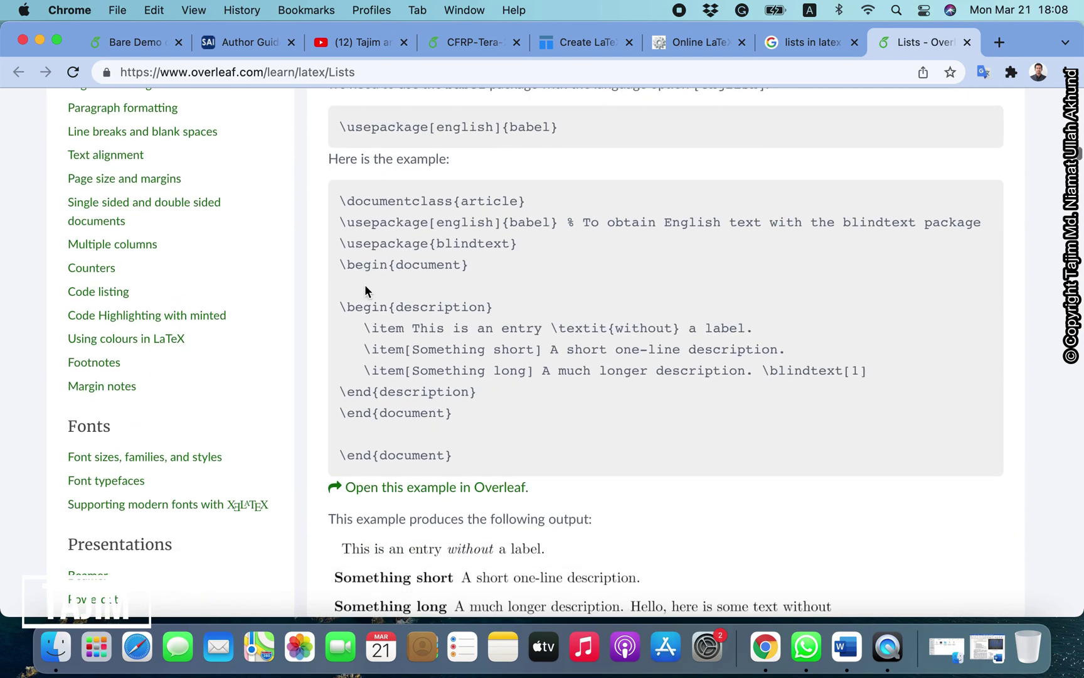
scroll(364, 468, down, 3)
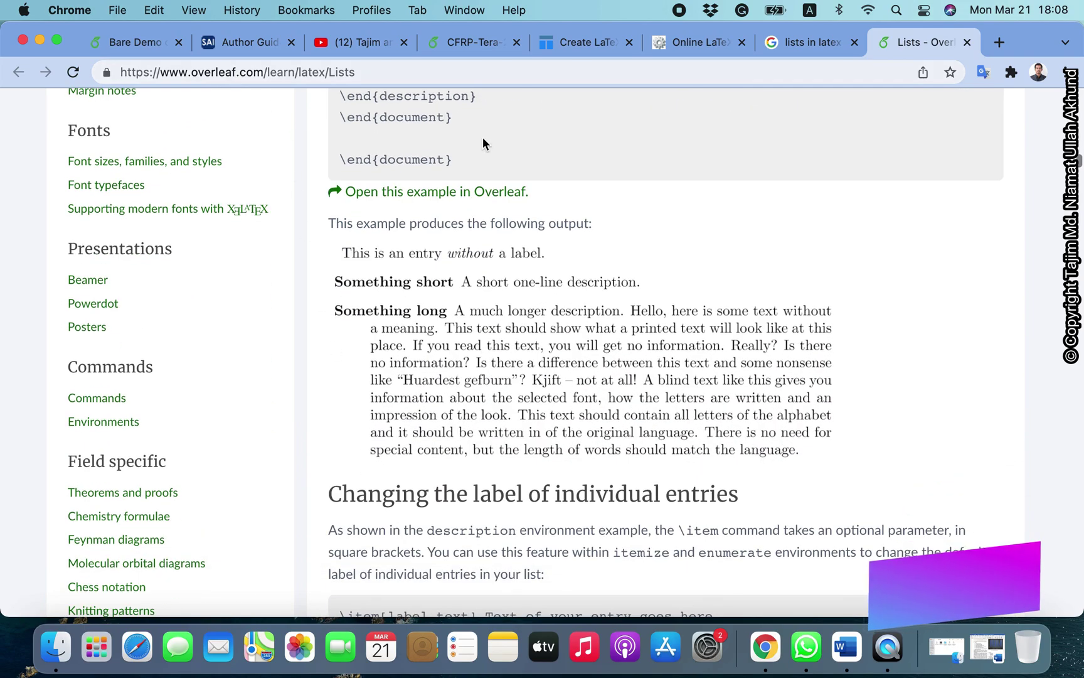
Step: Revisit the itemize bulleted-list example, then return to the IEEE paper project
click(375, 72)
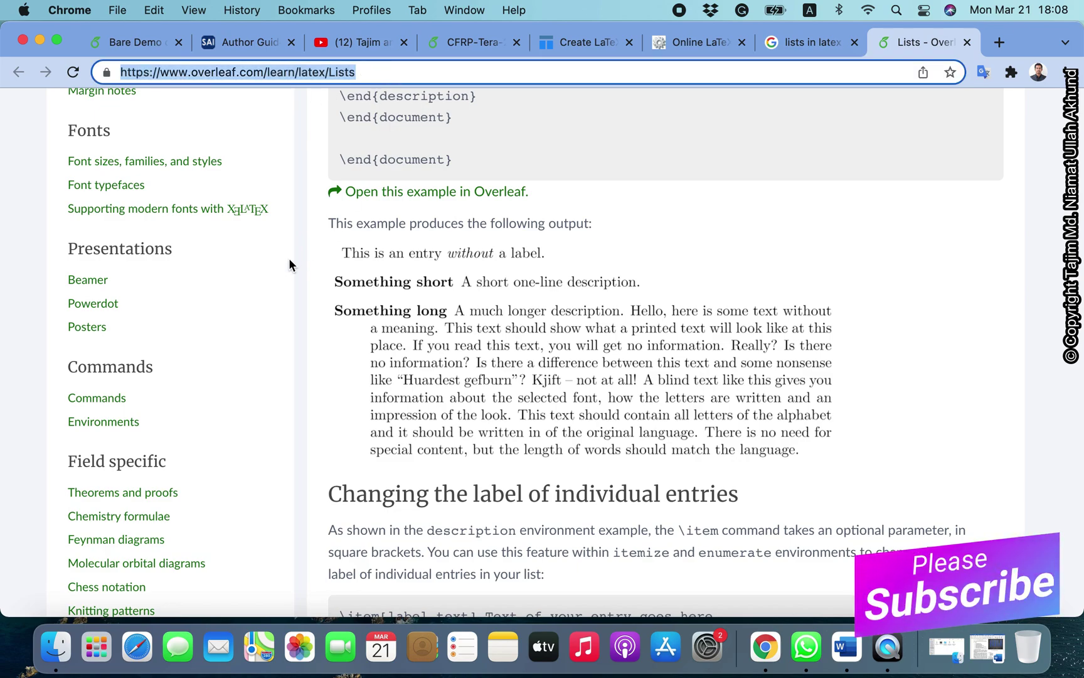
scroll(505, 438, down, 6)
scroll(505, 438, down, 3)
scroll(506, 438, down, 10)
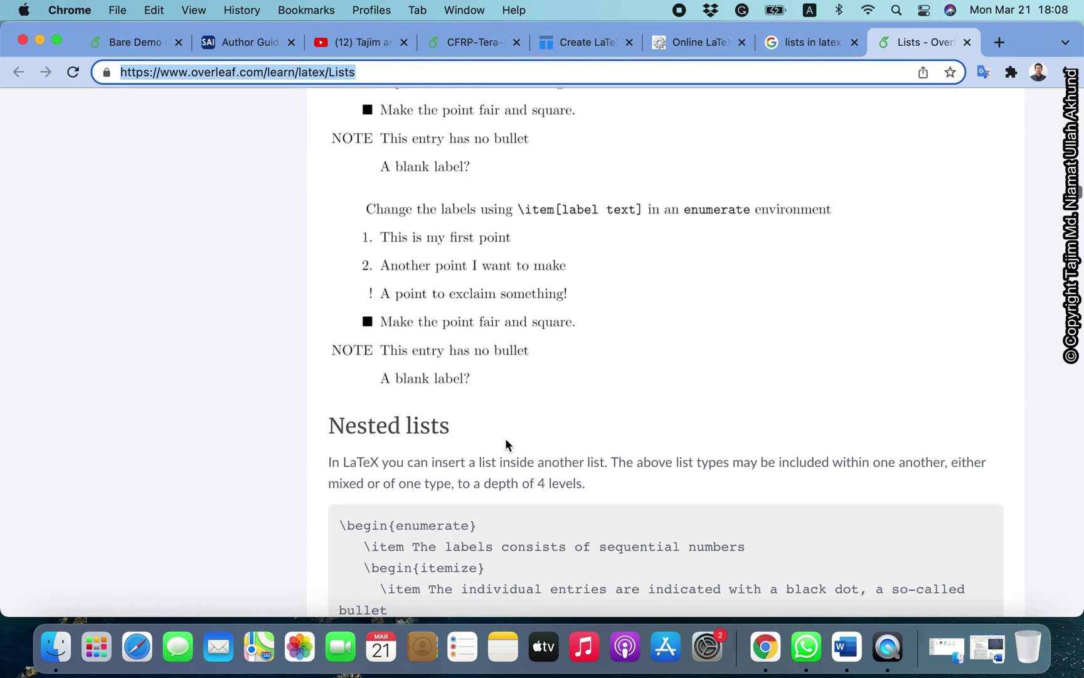
scroll(505, 438, up, 4)
scroll(506, 443, up, 20)
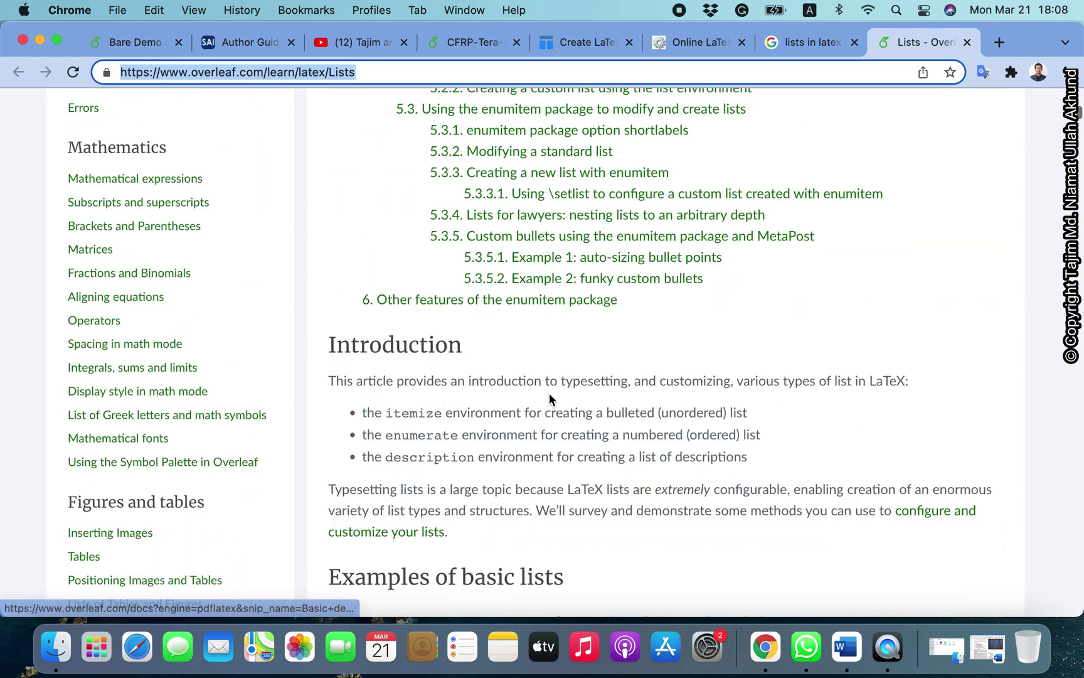
scroll(549, 394, down, 10)
scroll(550, 393, down, 1)
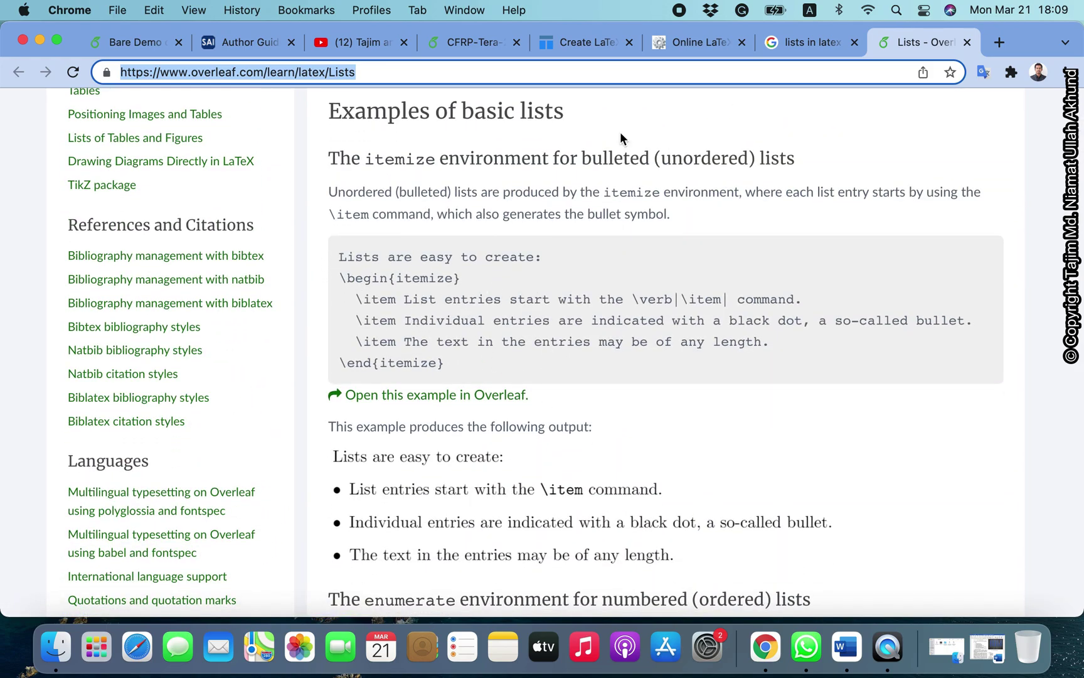
click(119, 38)
Step: End the Limitations intro with 'follows:' and start a \begin list environment on the next line
click(307, 489)
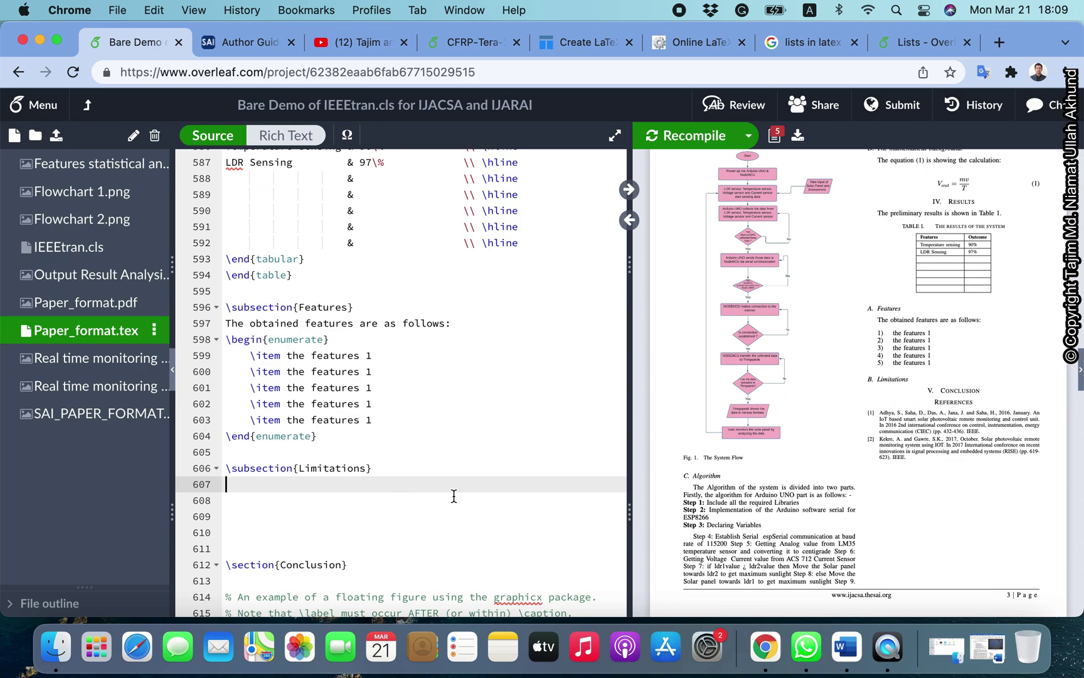
text(\)
key(BackSpace)
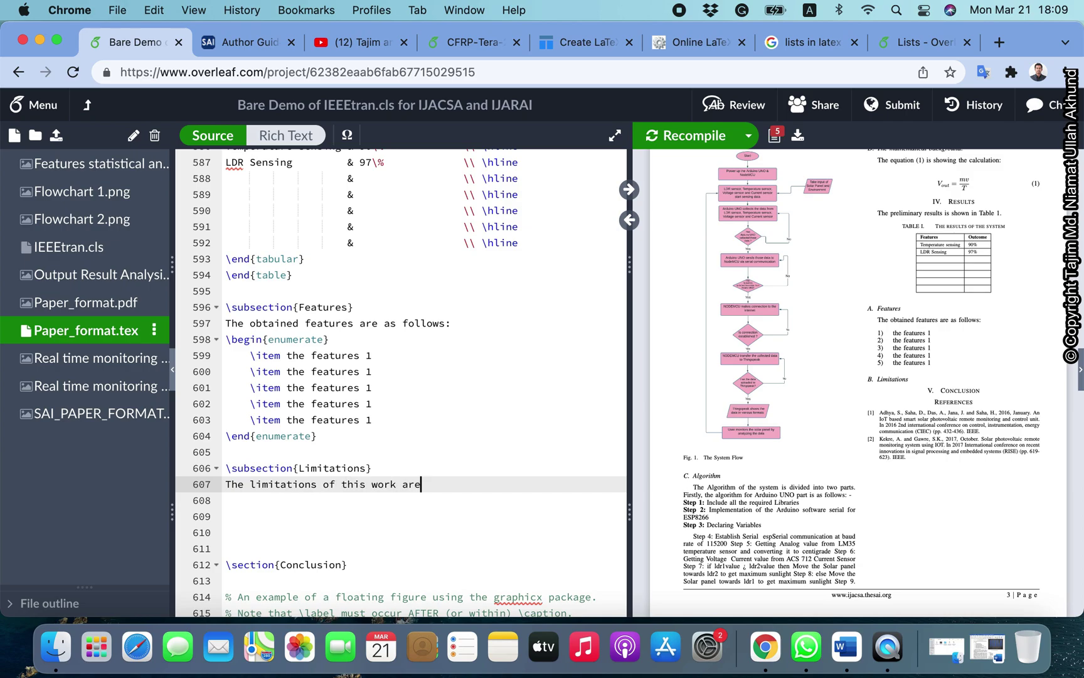
text( as foll)
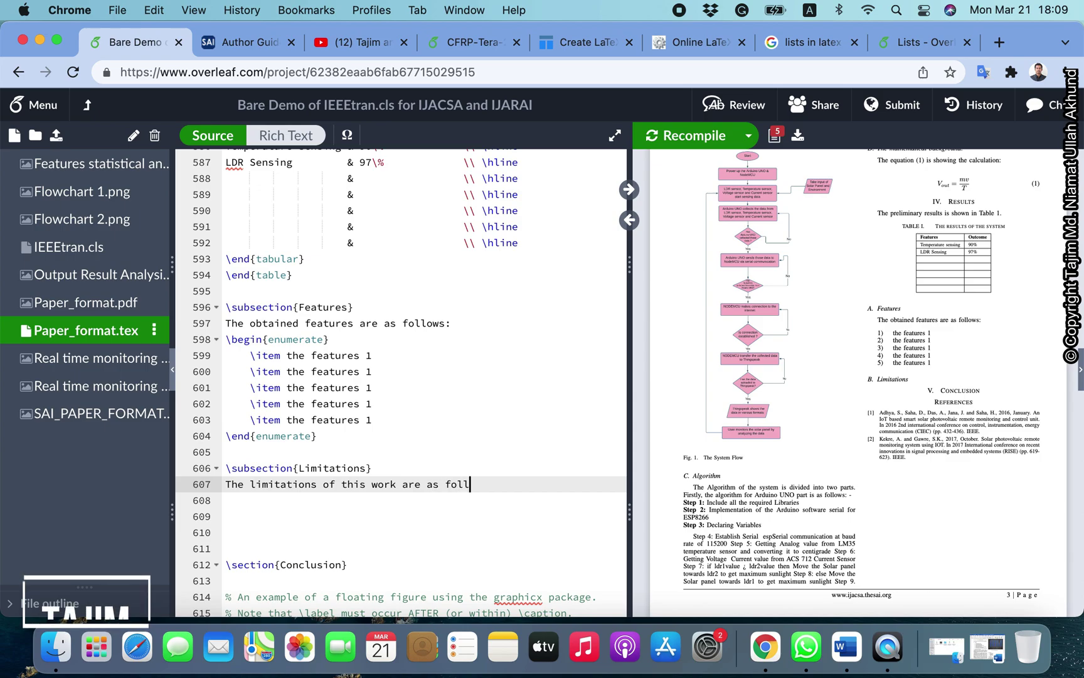
text(ows:)
key(Return)
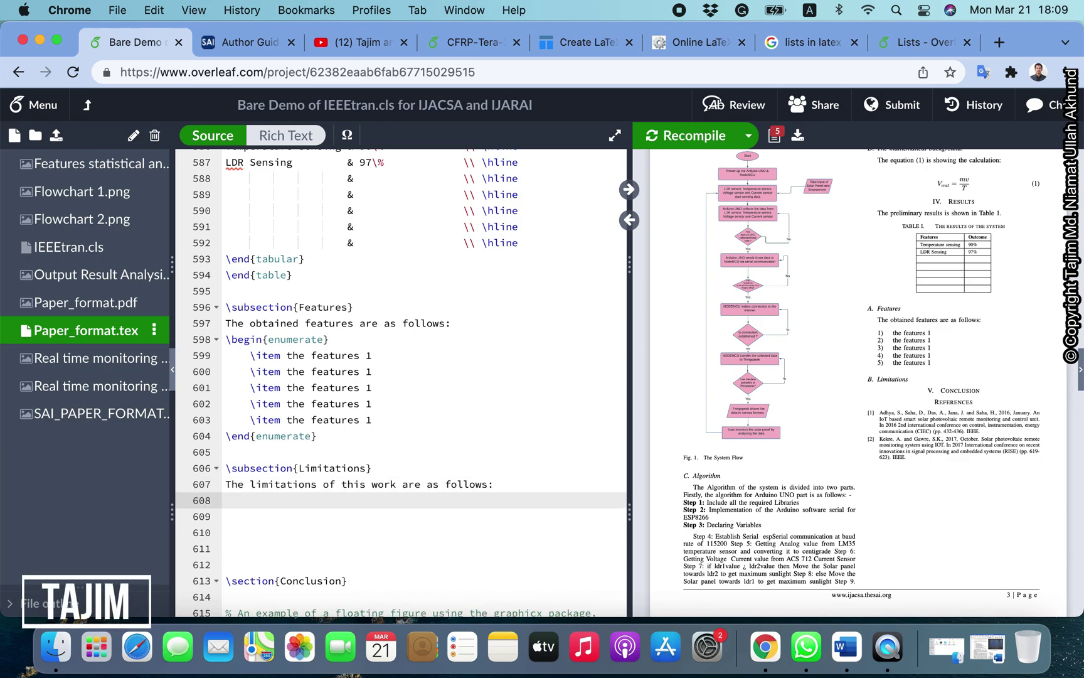
text(\begi)
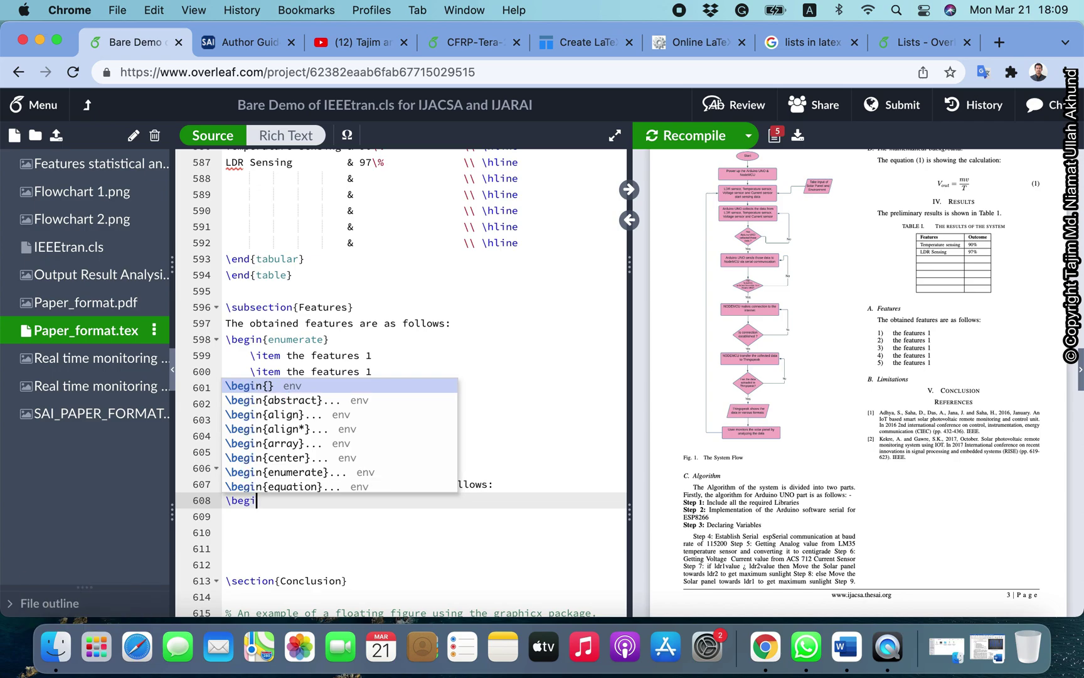
text(n{i)
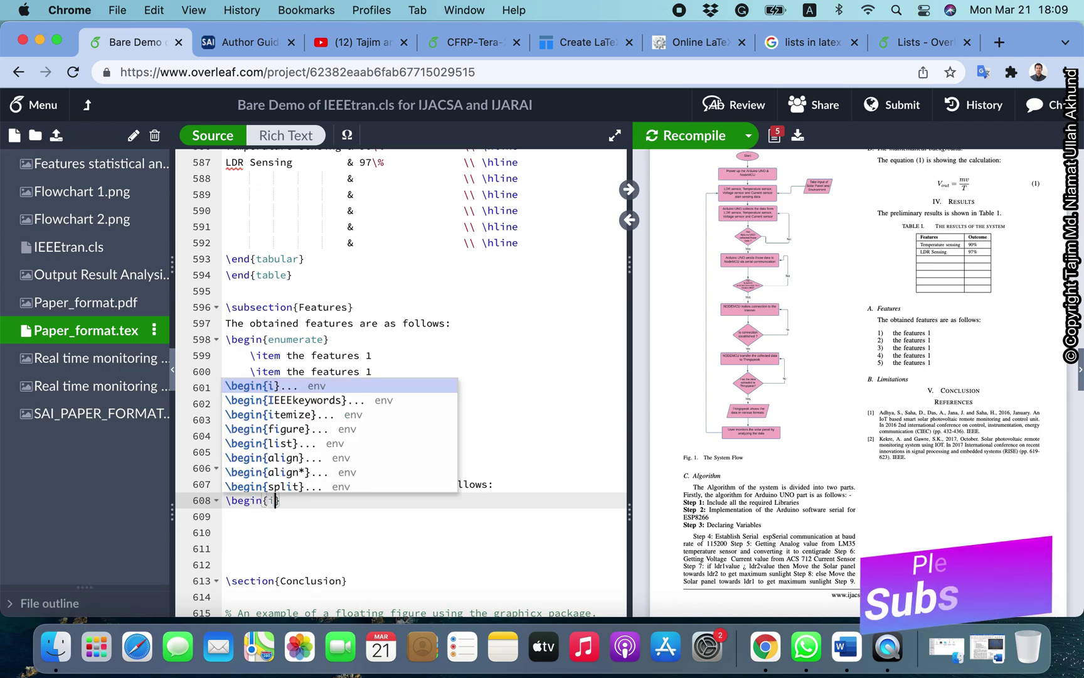
text(tem)
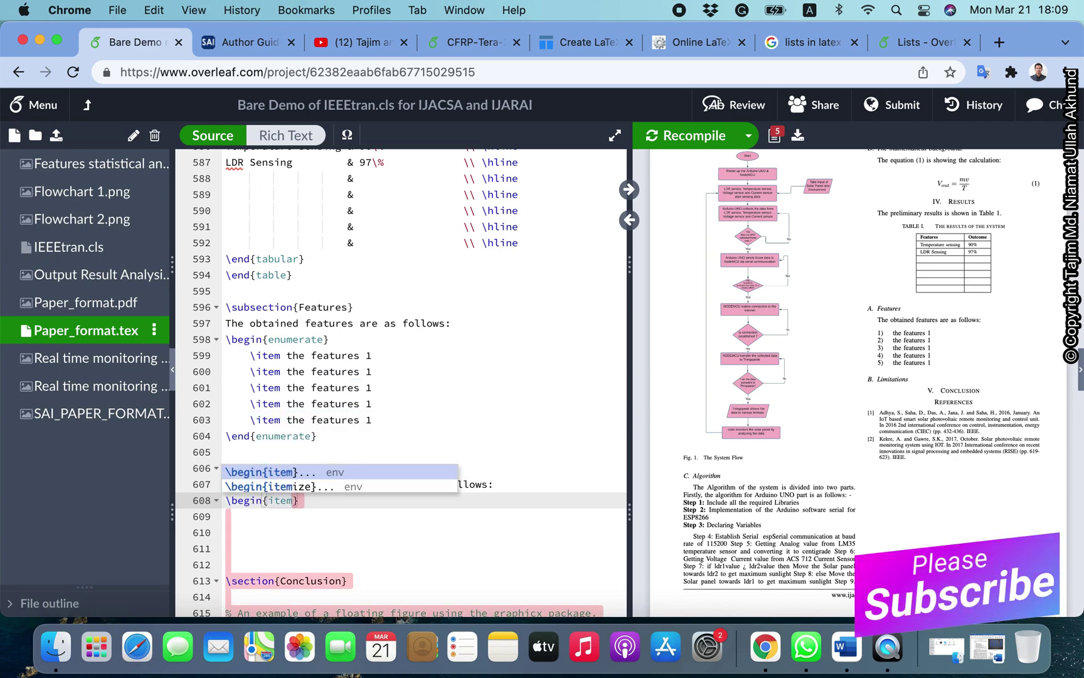
Step: Insert an itemize list of six '\item limitation 1' entries and recompile the preview
key(Down)
key(Return)
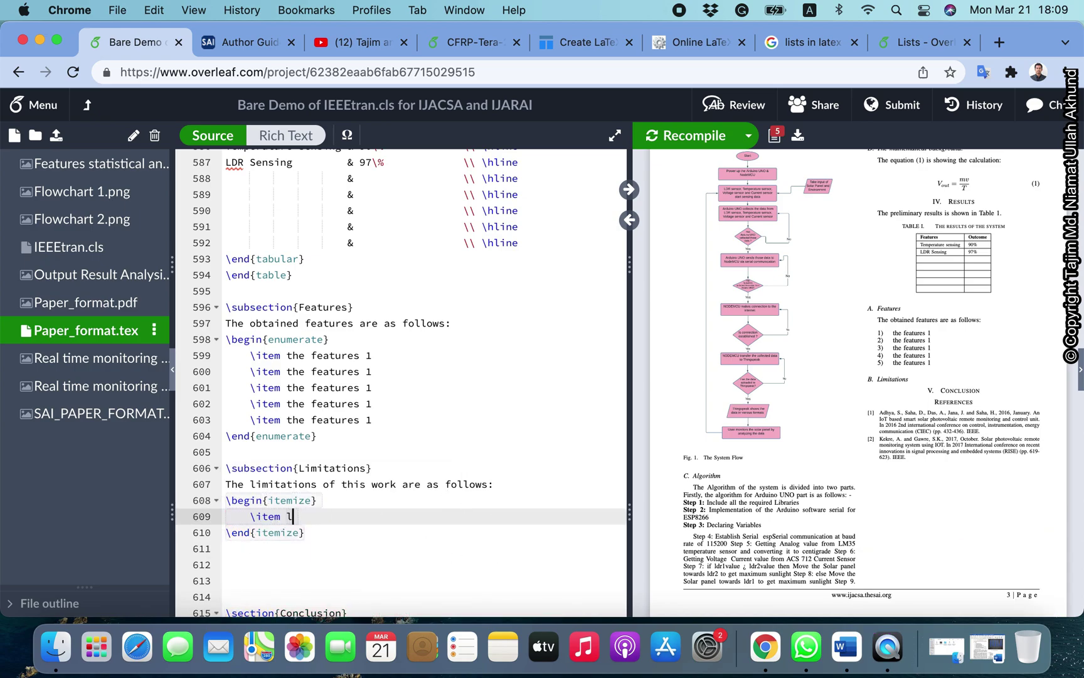
text(imitation 1)
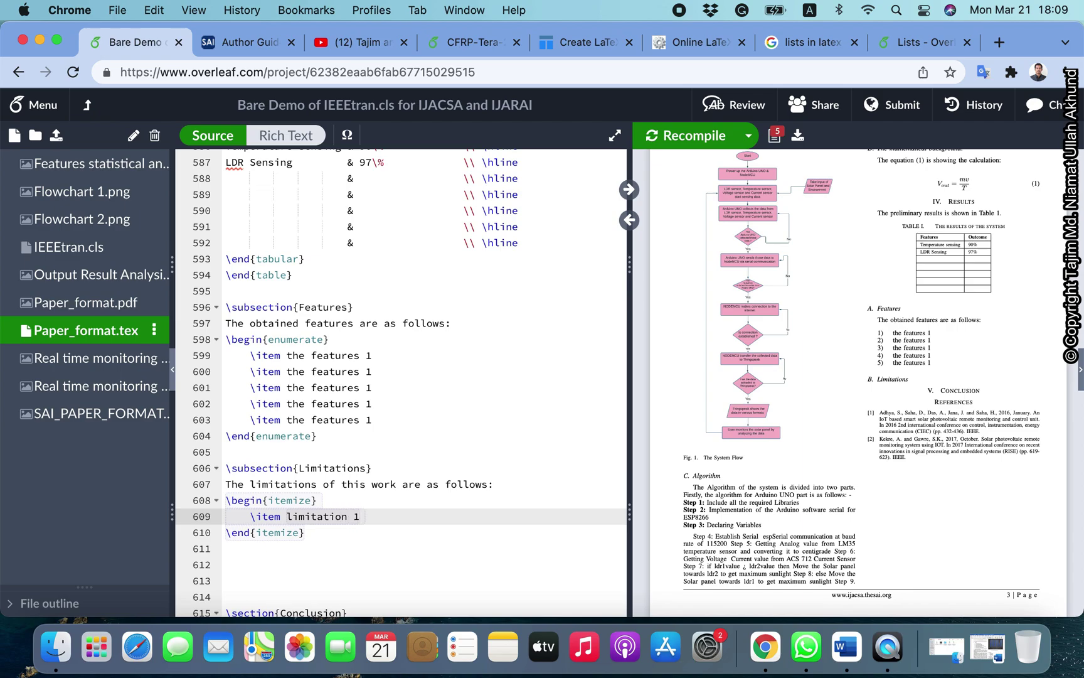
key(shift+Up)
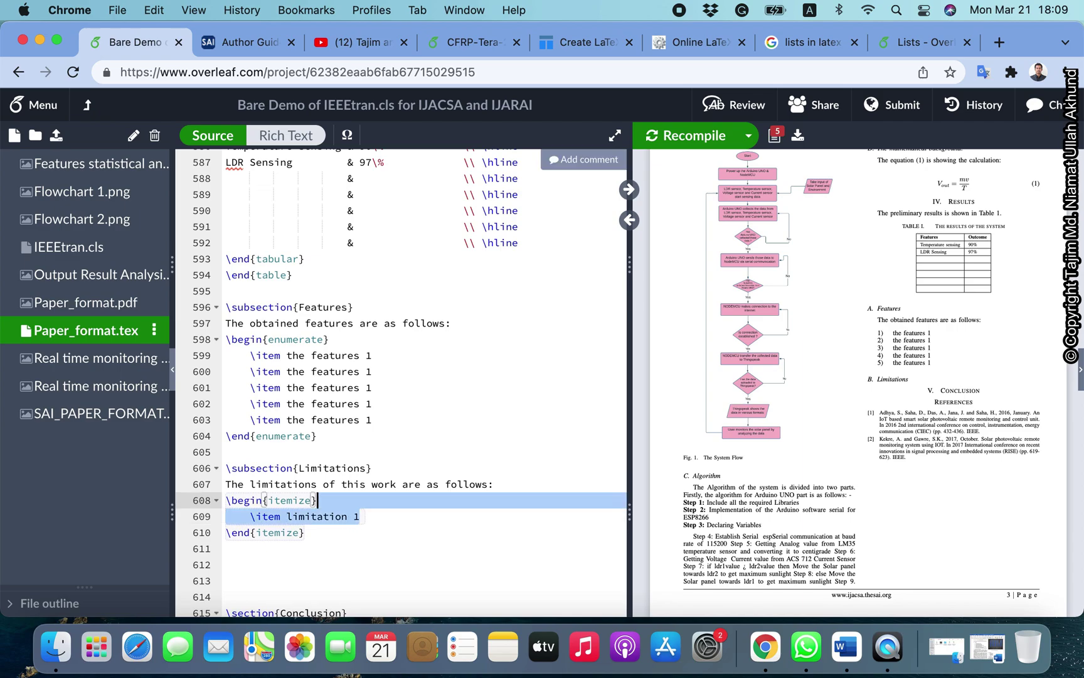
key(super+c)
key(super+v)
key(super+v)
key(super+v)
key(super+v)
key(super+v)
key(super+v)
key(super+Return)
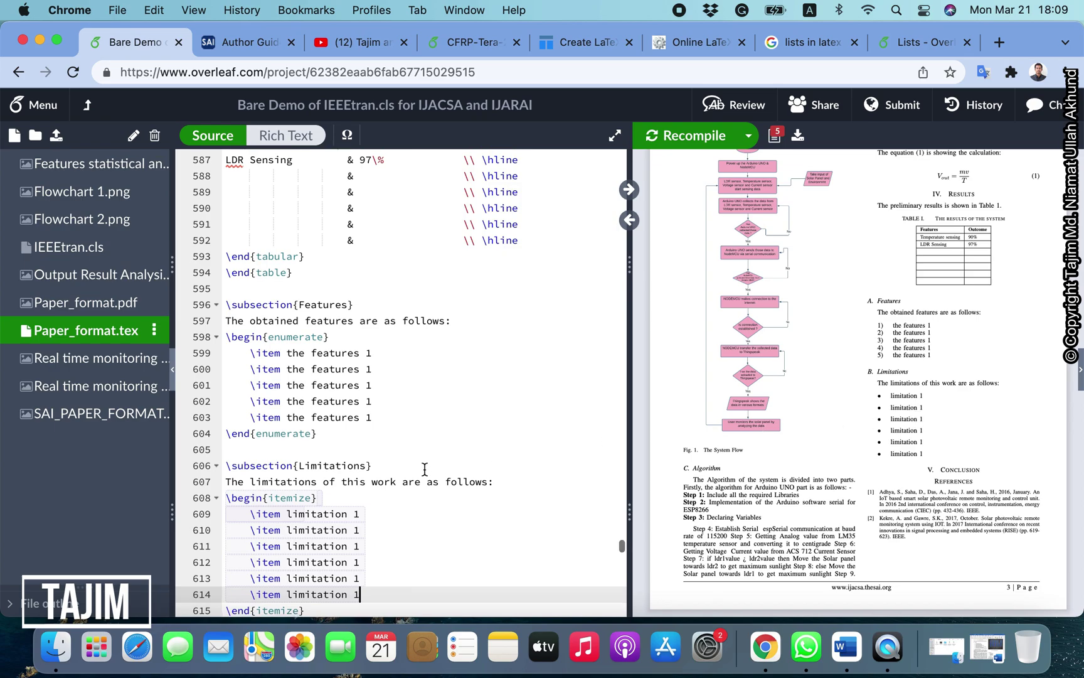
Step: Open the project's Share settings, focus the collaborator email field, then bring Word forward
scroll(428, 486, down, 5)
click(367, 356)
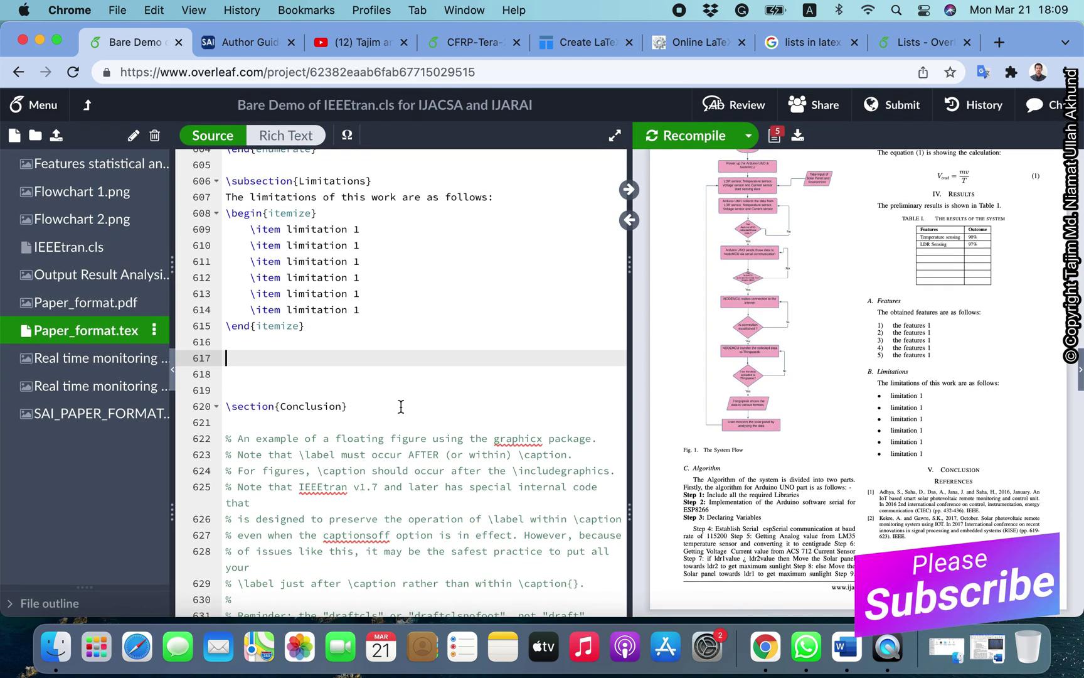
scroll(974, 344, up, 20)
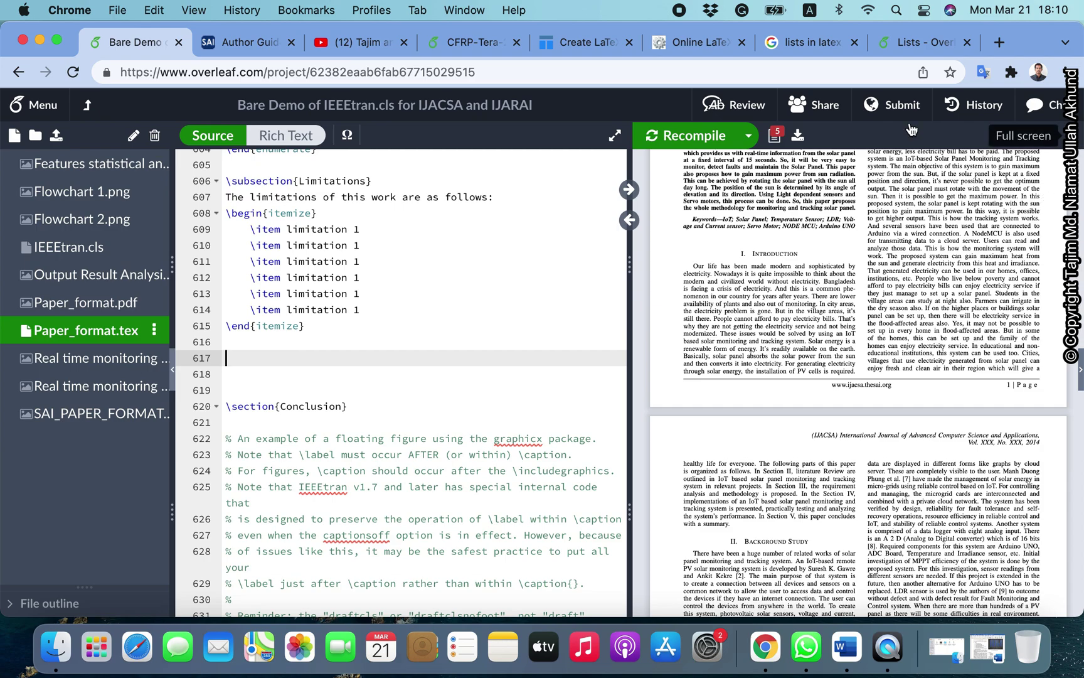
click(819, 106)
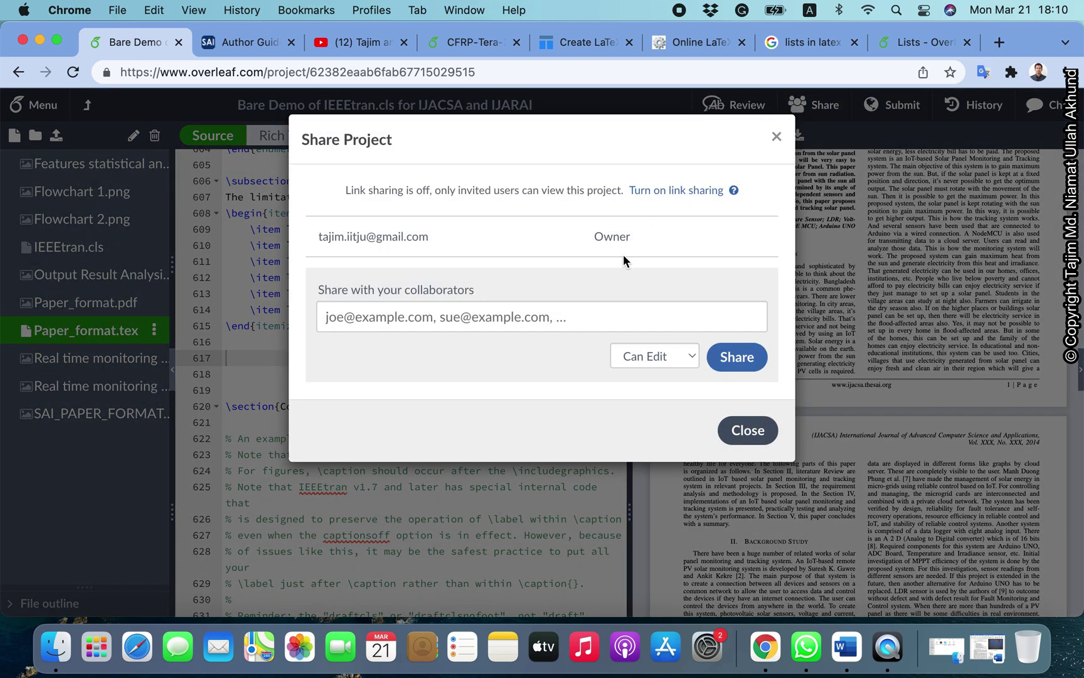
click(413, 320)
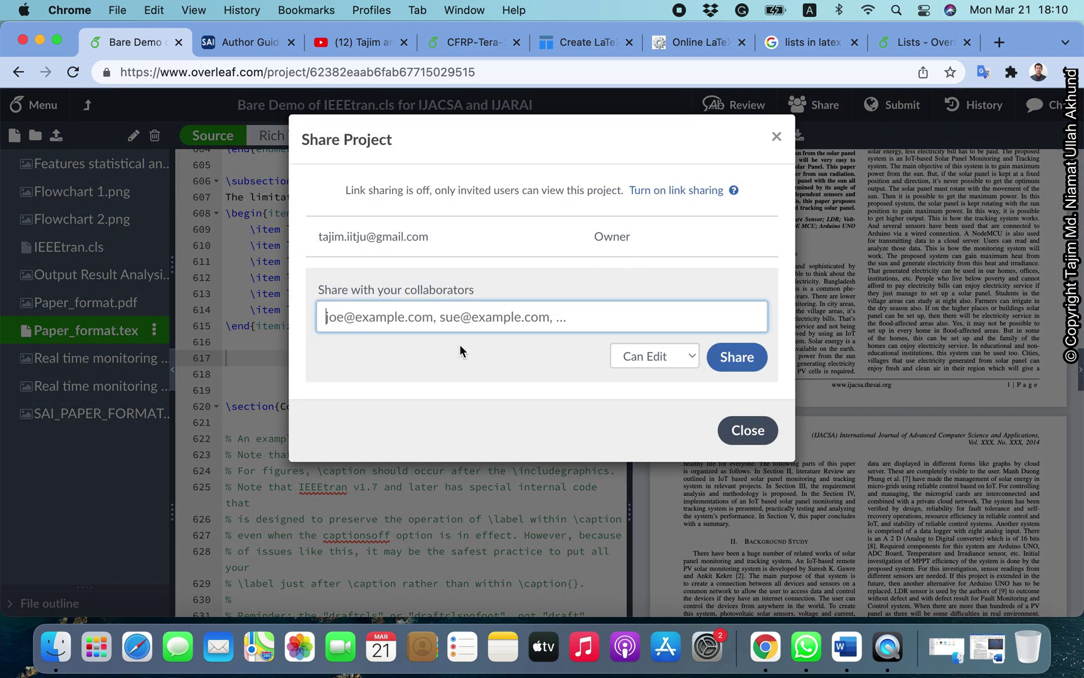
click(846, 647)
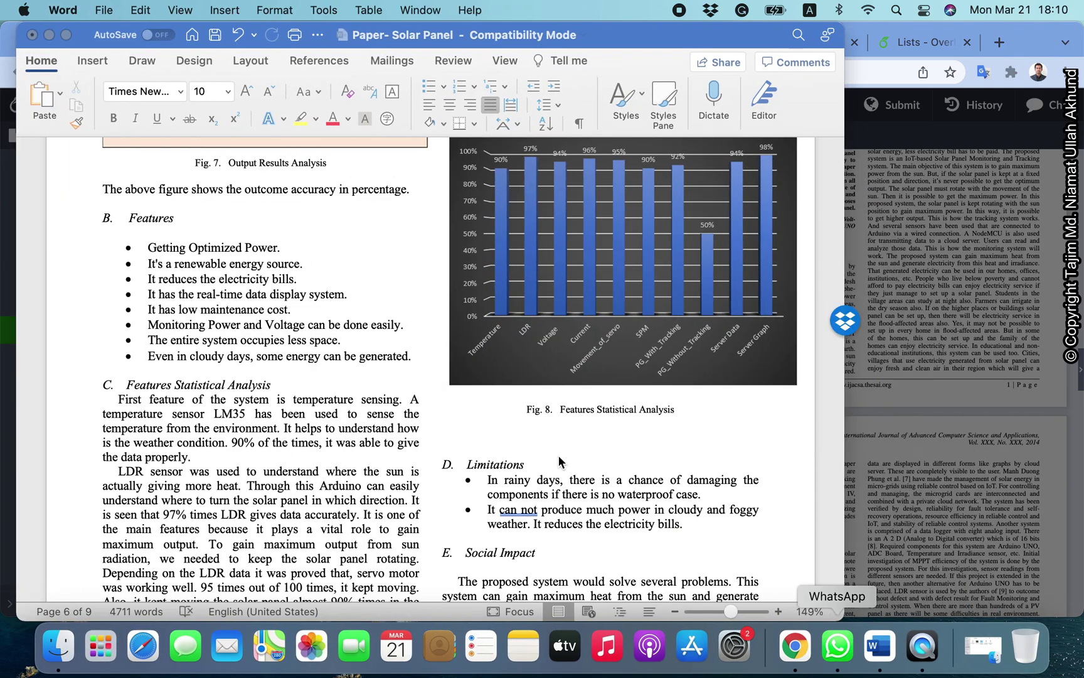
Step: Copy the first author's email from the Word paper's title block, then minimize Word
scroll(542, 433, up, 20)
scroll(542, 433, up, 5)
scroll(543, 433, up, 5)
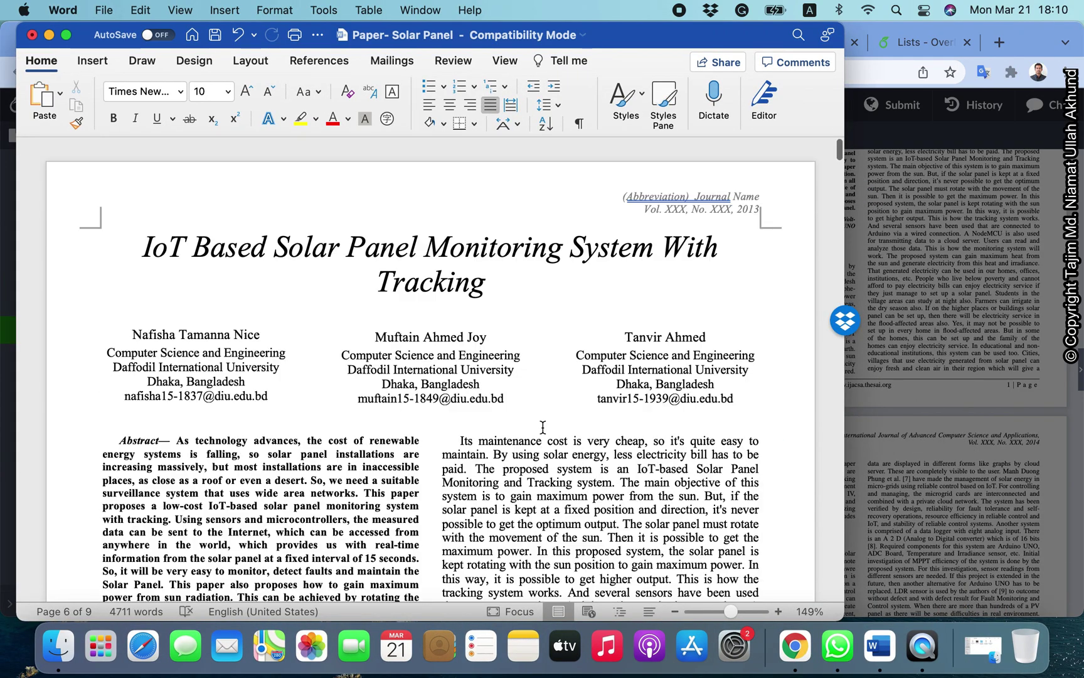
scroll(543, 427, down, 1)
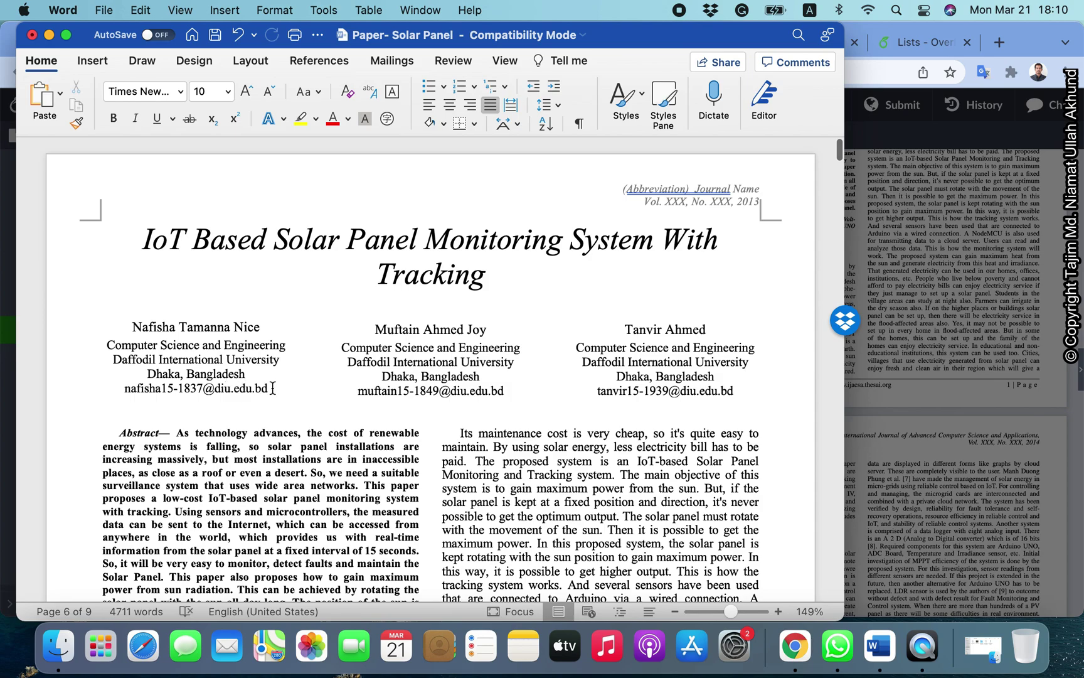
drag(273, 388, 124, 388)
key(super+c)
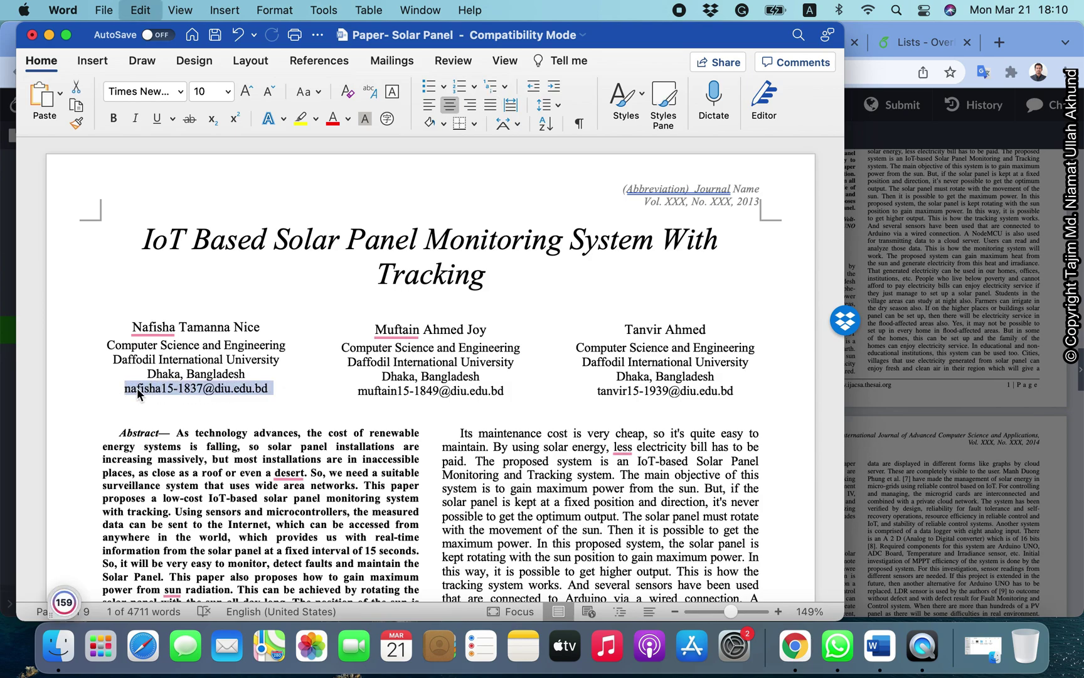
click(53, 38)
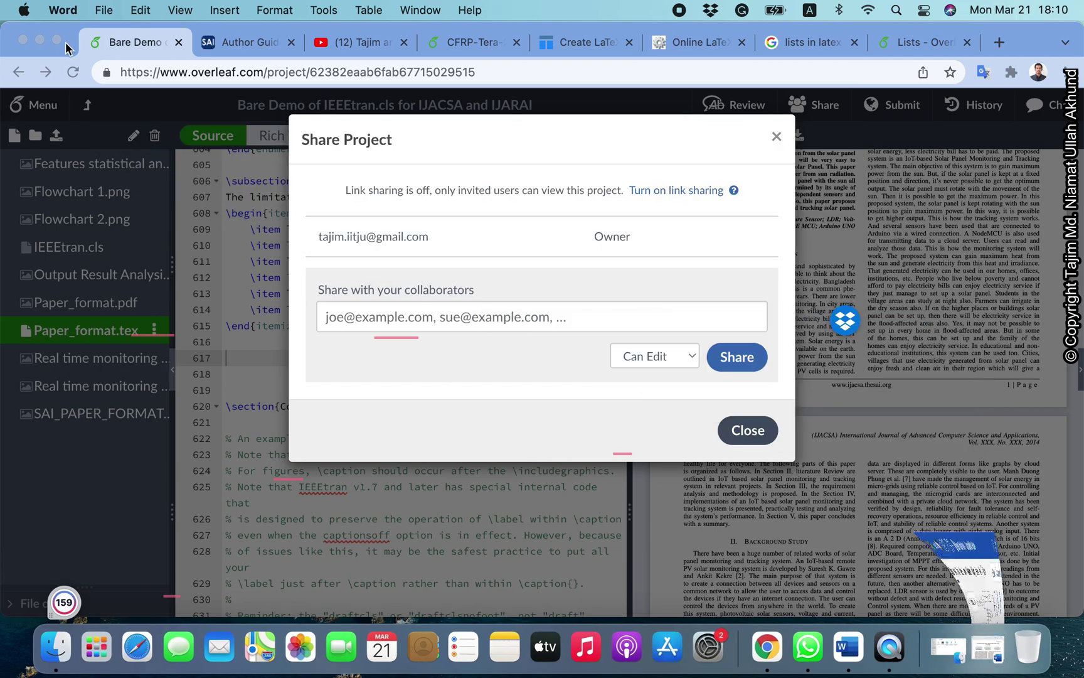
Step: Invite the pasted first-author email with Can Edit permission, then switch to the CFRP-Tera-2020 tab
click(401, 316)
key(super+v)
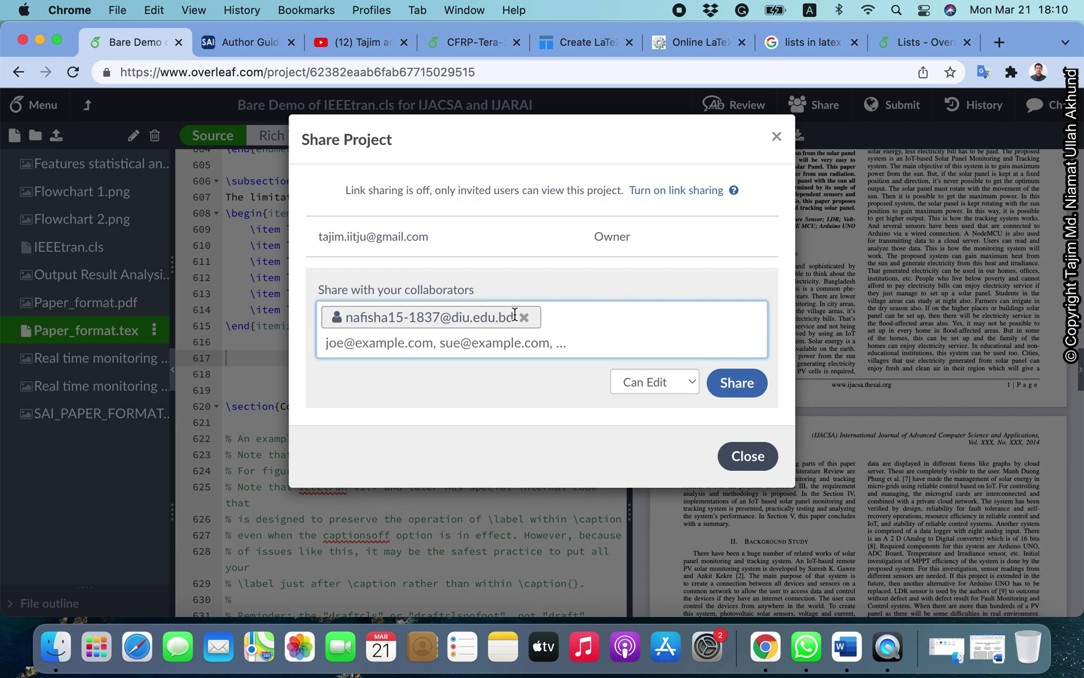
click(662, 383)
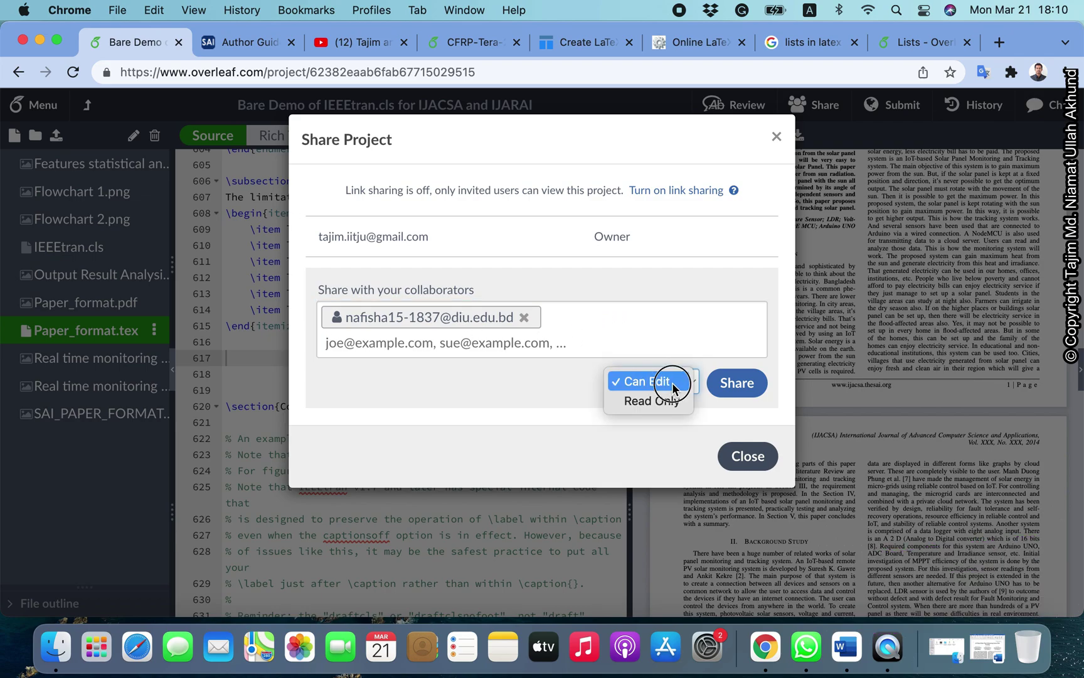
click(691, 382)
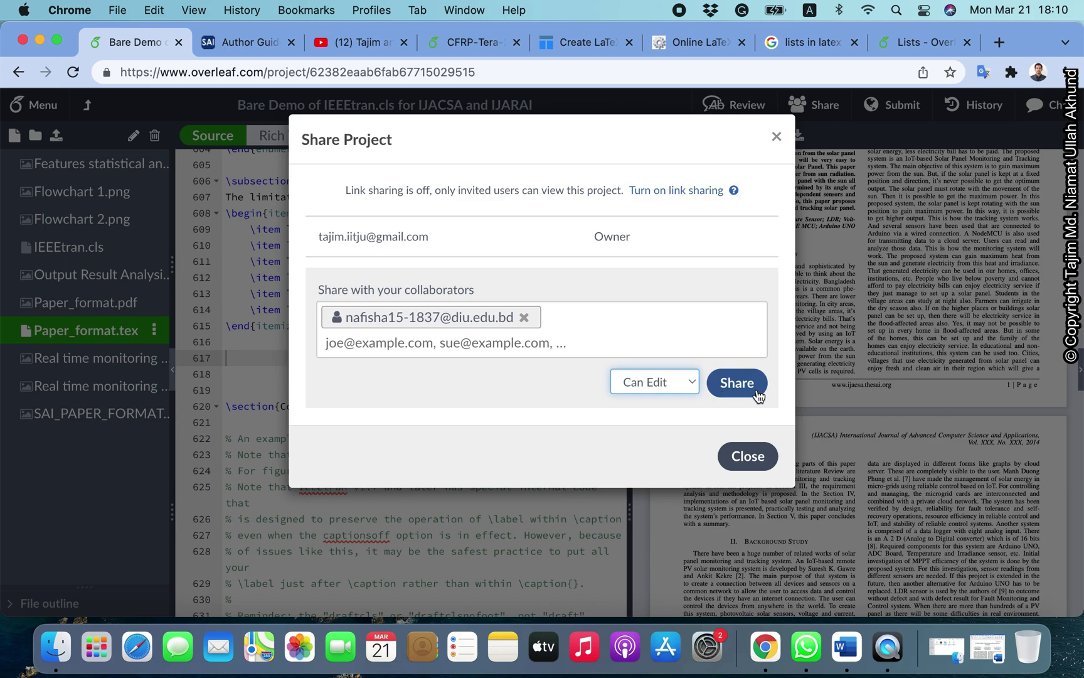
click(747, 389)
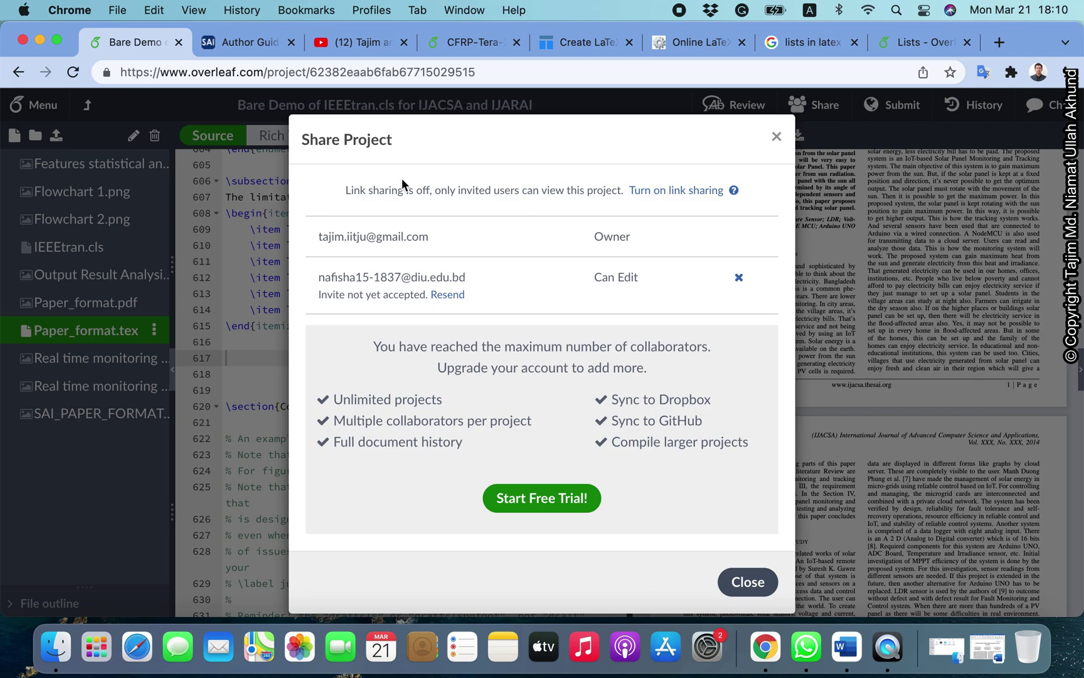
click(465, 42)
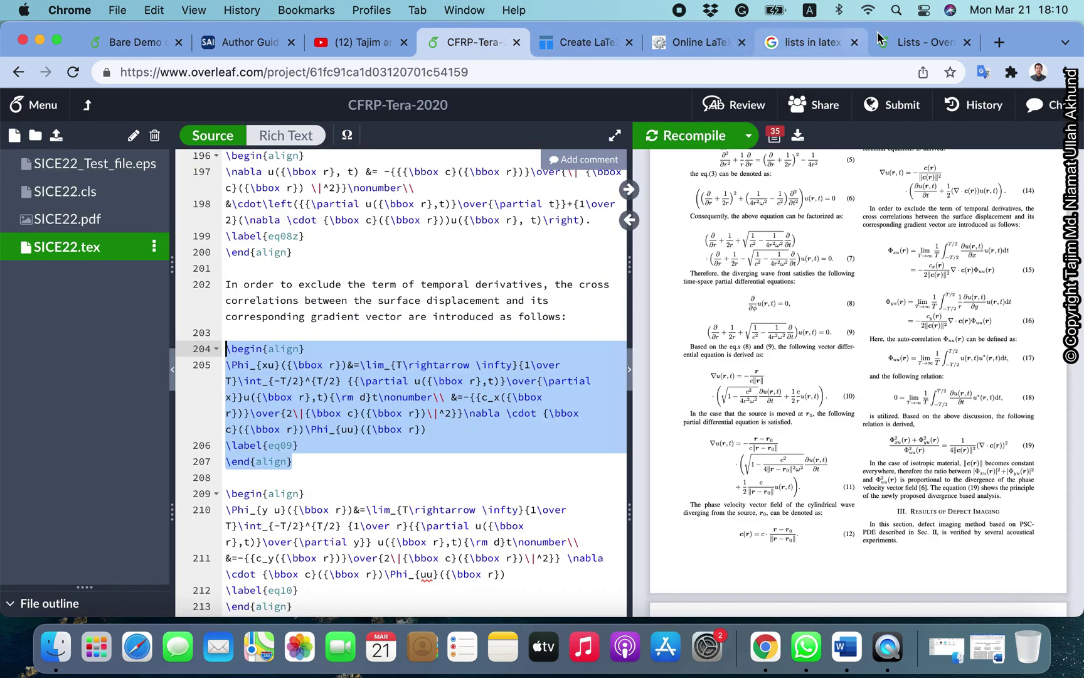
Step: Visit the LaTeX lists docs, a bookmarked Google spreadsheet and the Overleaf projects list, then return to the paper
click(911, 40)
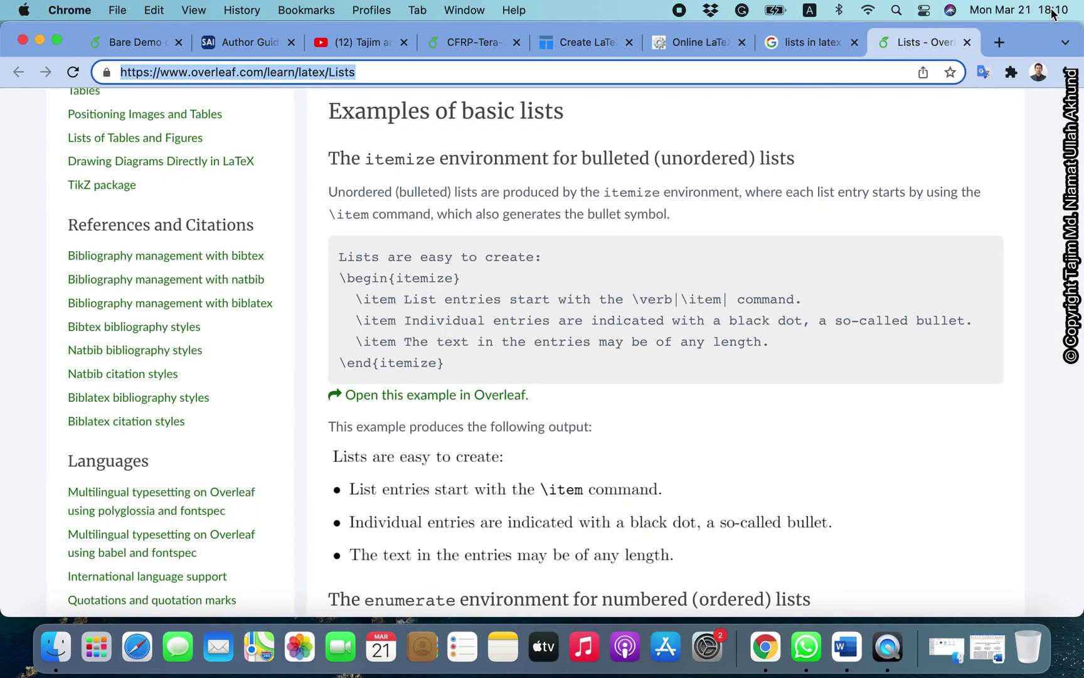
click(1000, 42)
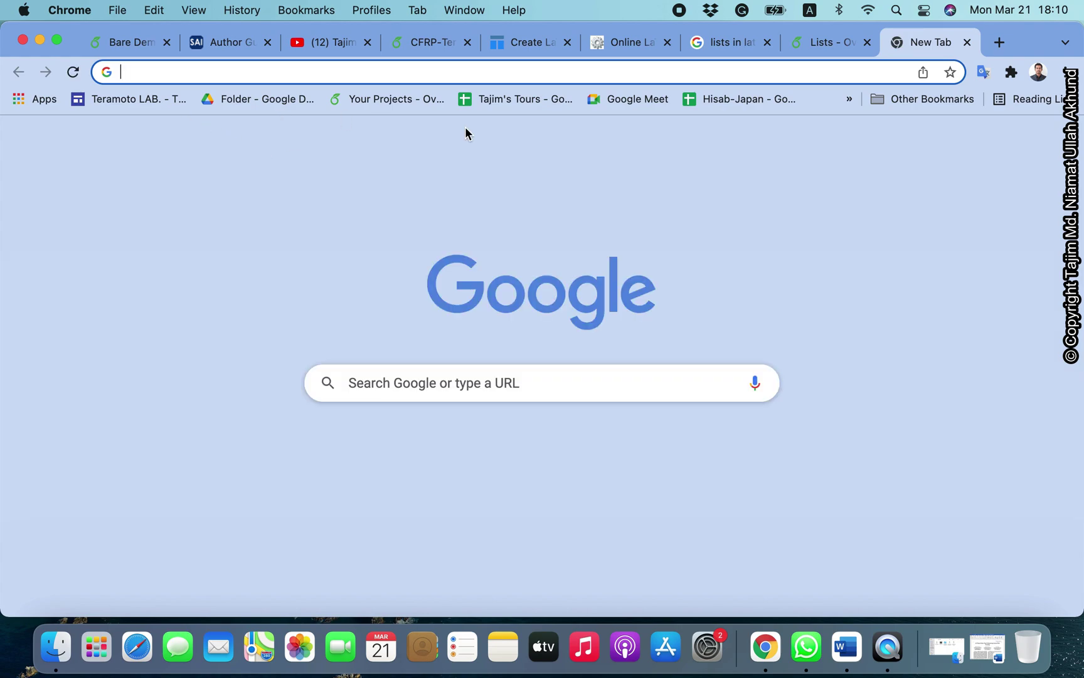
click(496, 100)
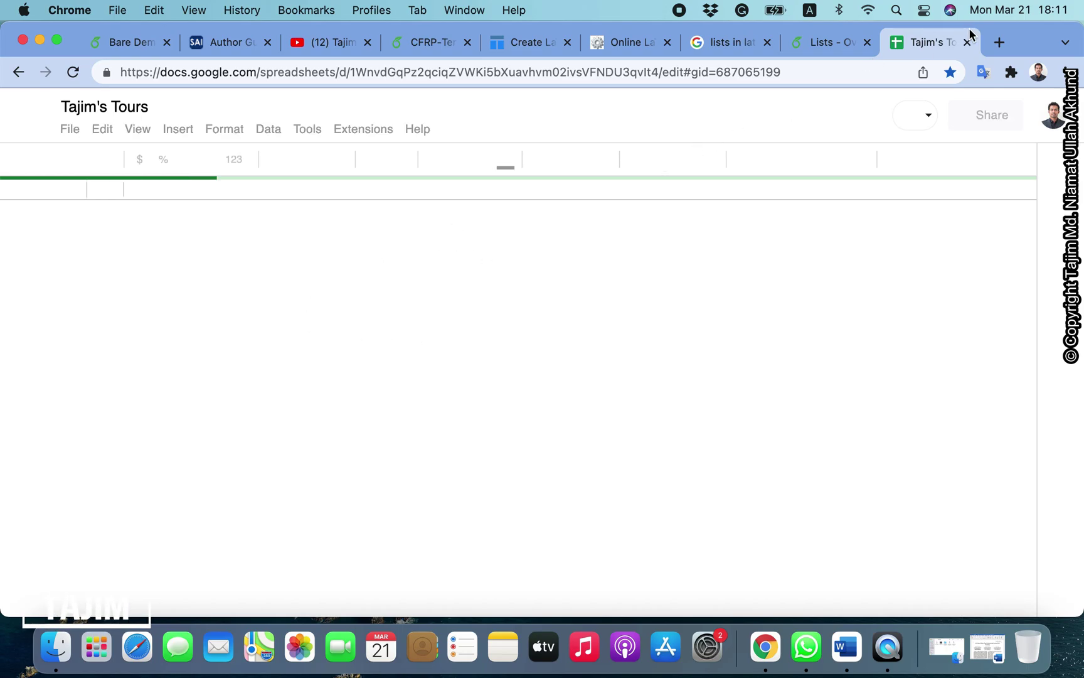
click(999, 43)
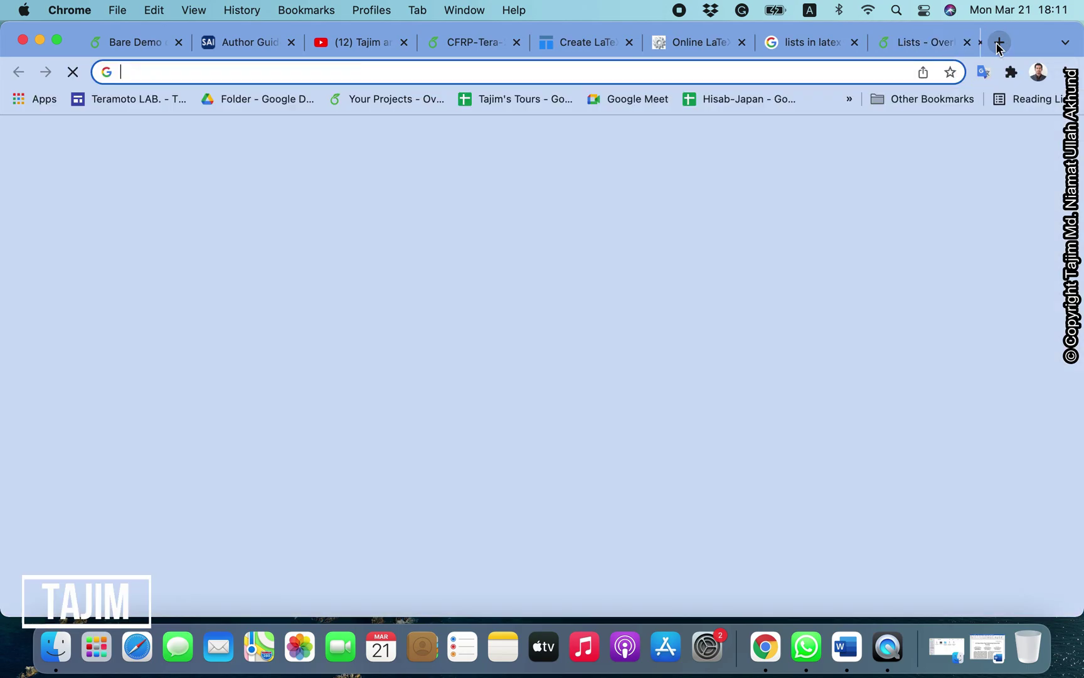
click(396, 100)
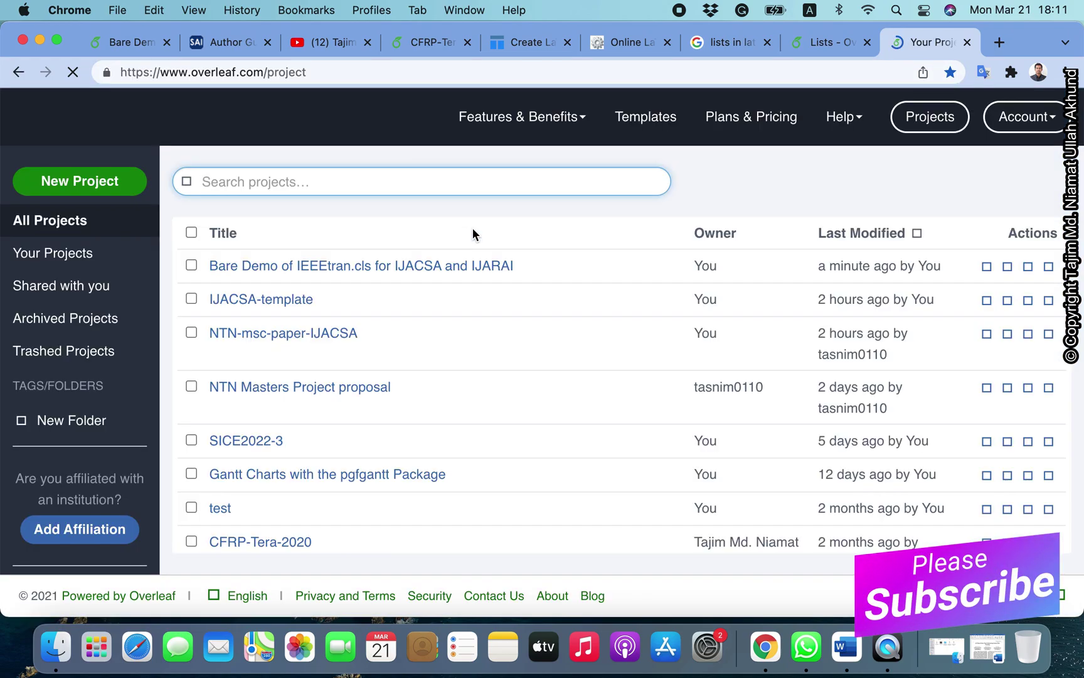
scroll(272, 375, down, 2)
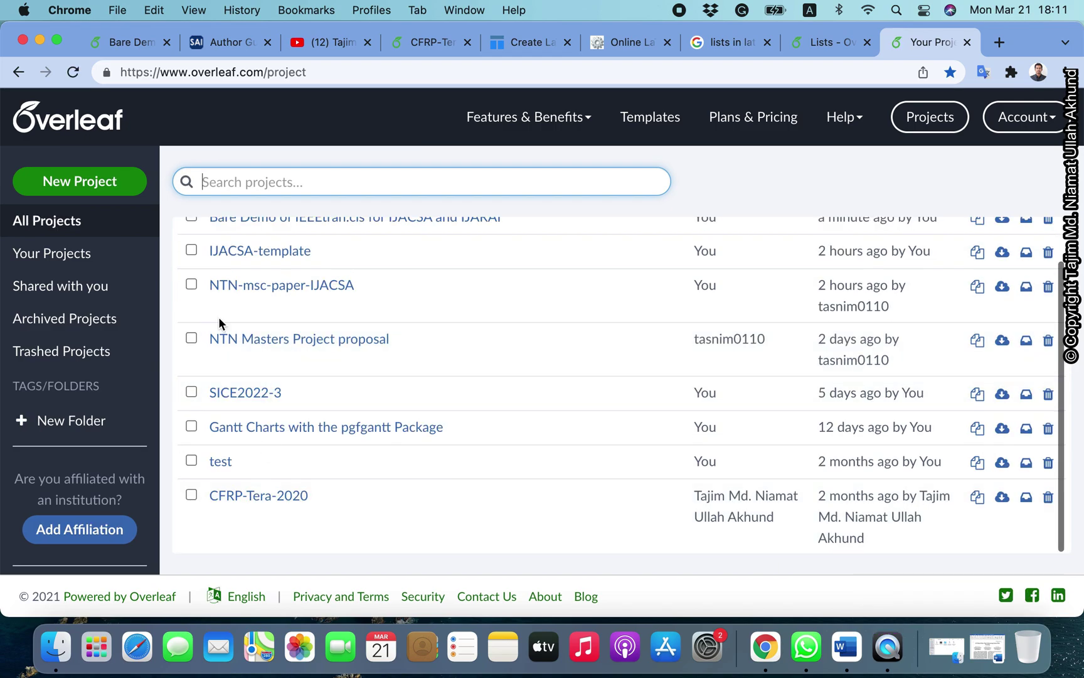
scroll(274, 296, up, 2)
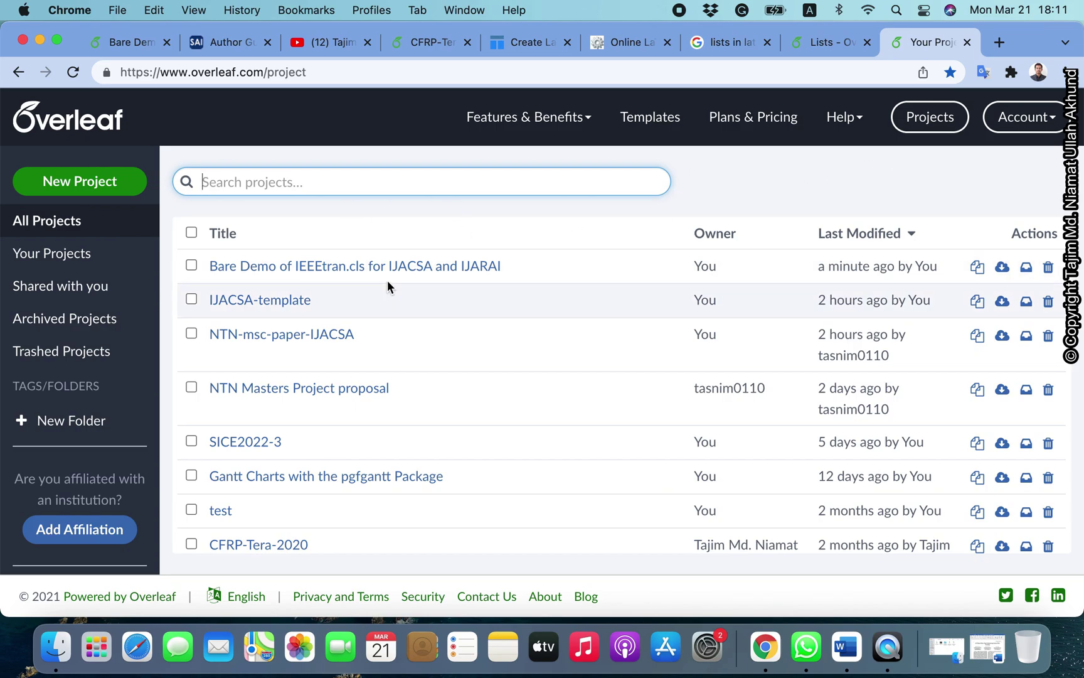
click(126, 42)
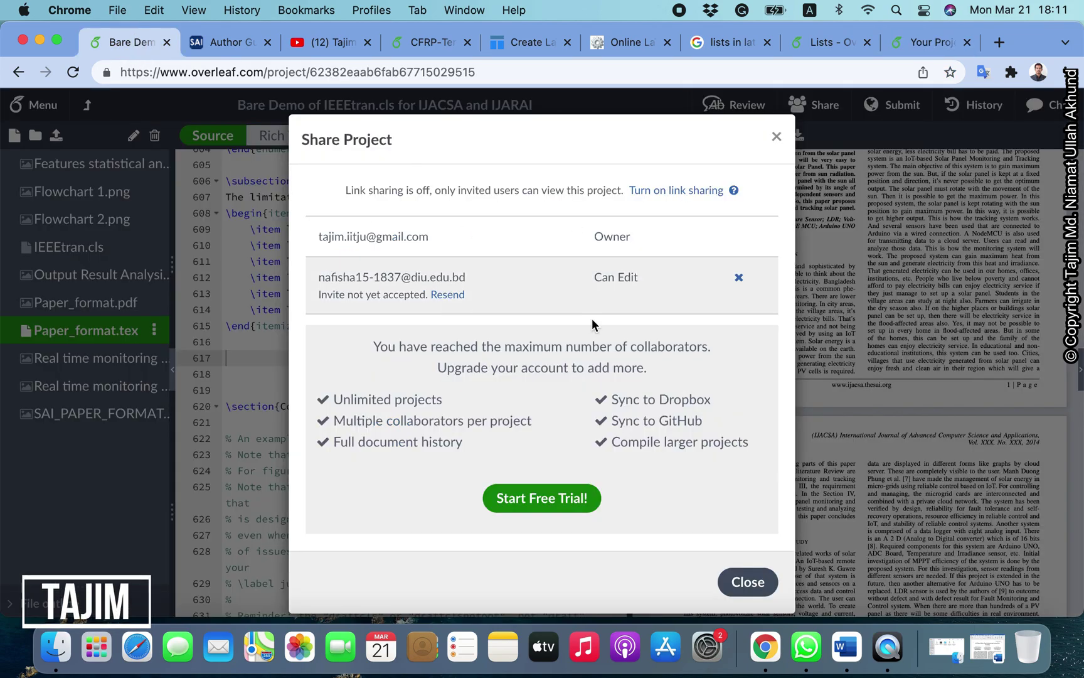
Step: Close the Share dialog and rename the project to 'Solar-monitoring-IJACSA'
click(776, 138)
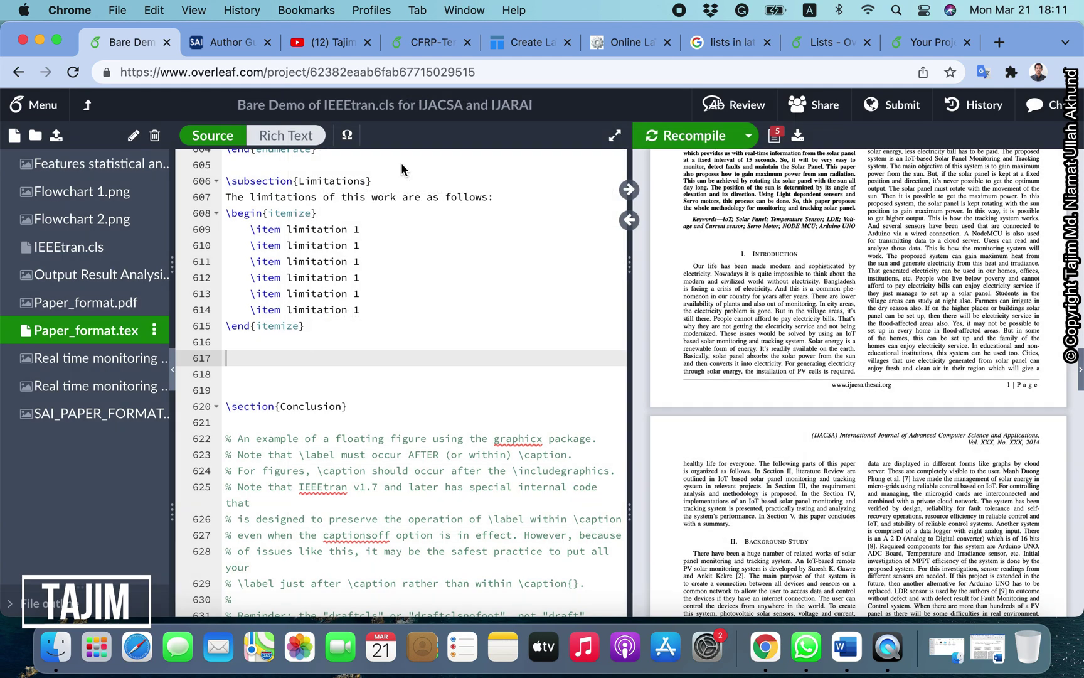
mouse_move(385, 105)
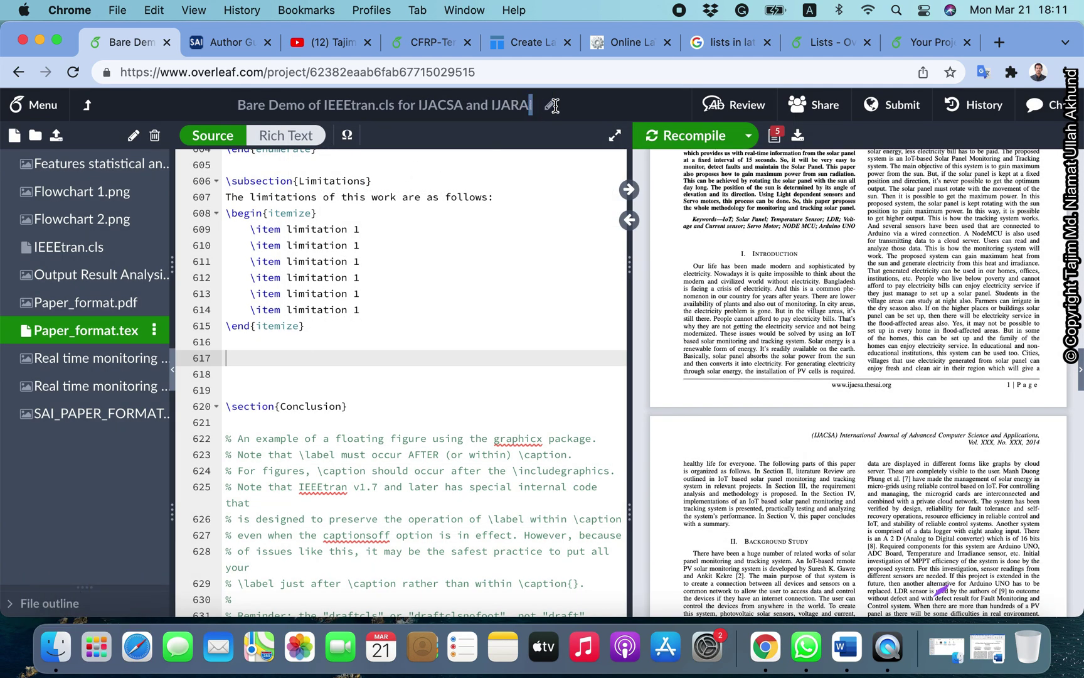
click(551, 105)
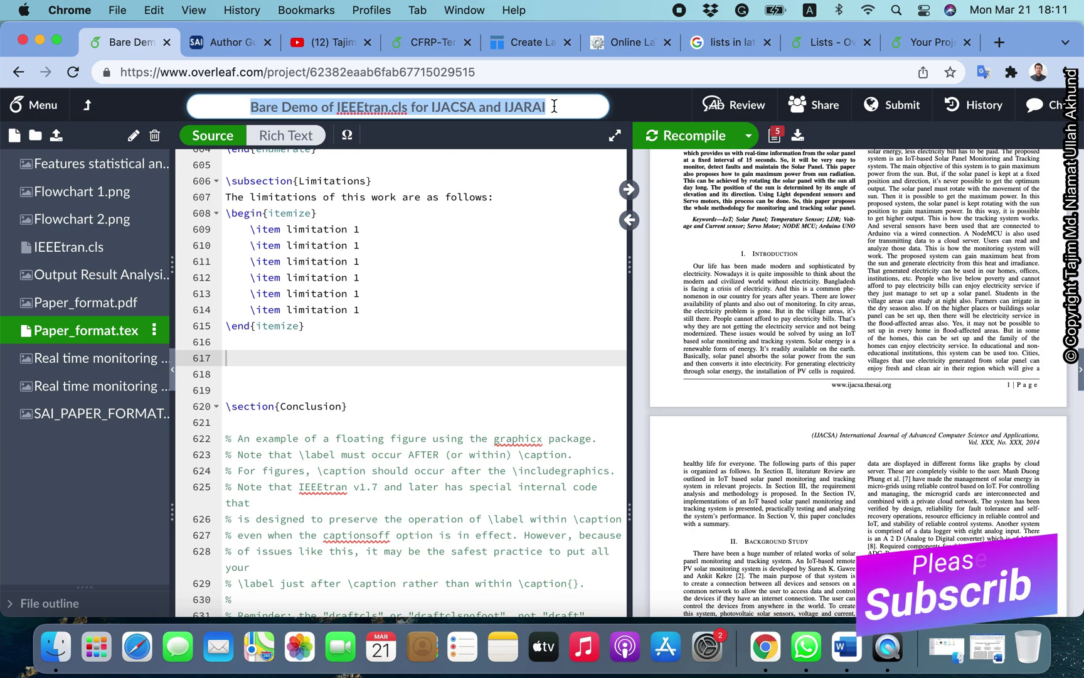
text(Solar-)
text(mo)
text(nito)
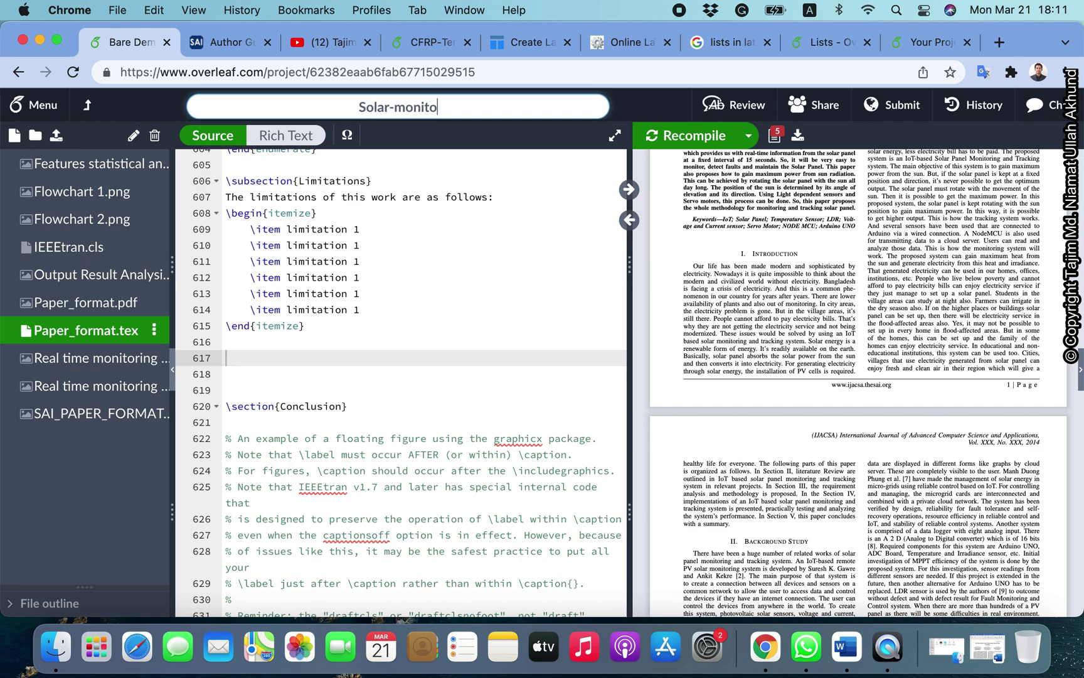
text(ring-)
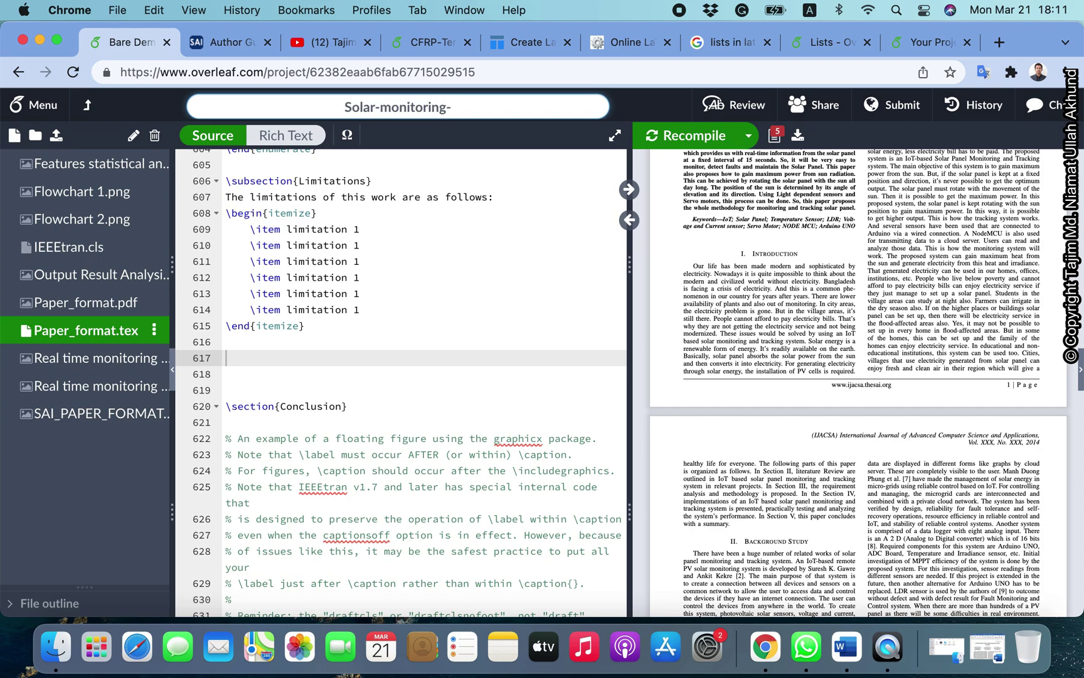
text(IJACSA)
key(Return)
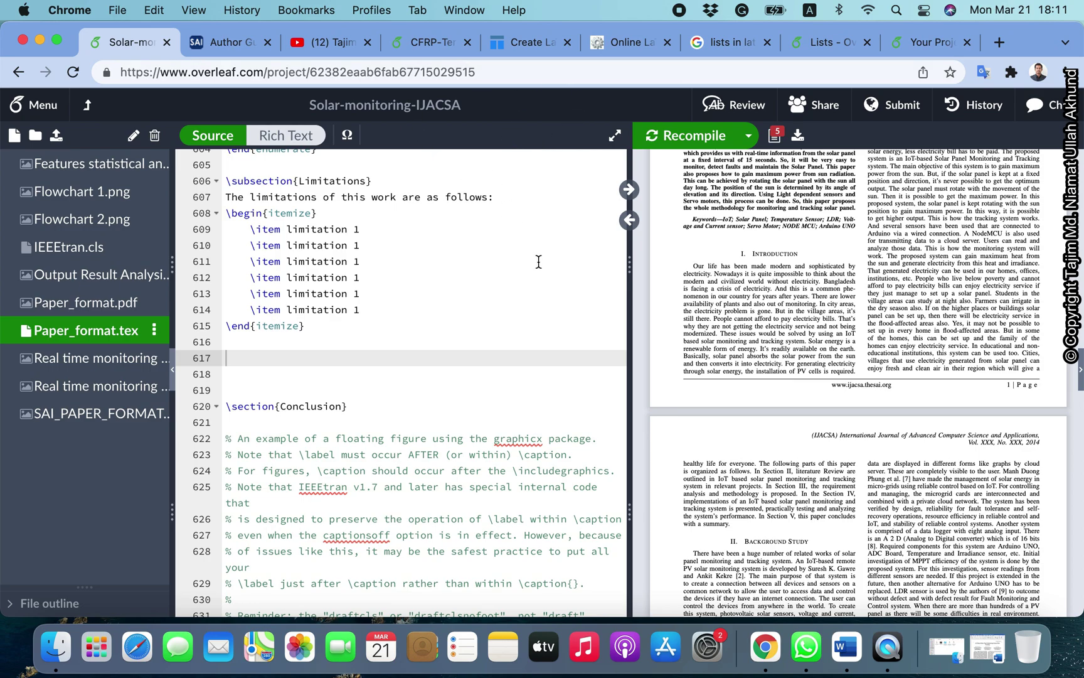
Step: Download the compiled paper as Solar_monitoring_IJACSA.pdf and minimize Chrome
click(798, 135)
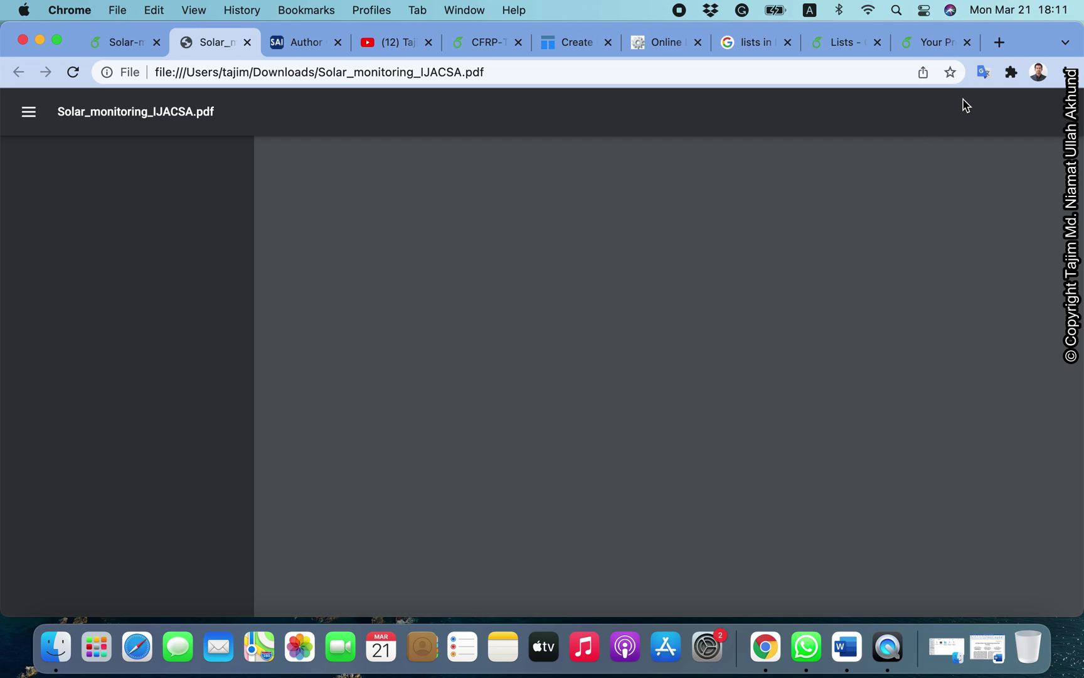
click(39, 39)
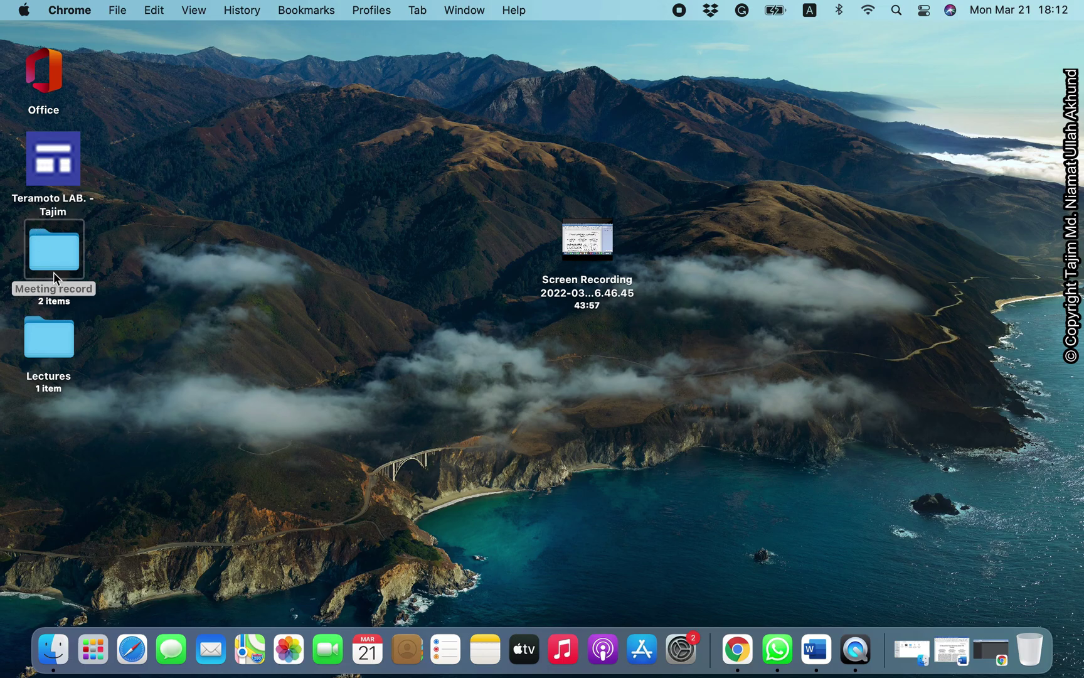
Step: Open Finder from the Meeting record folder and launch Solar_monitoring_IJACSA.pdf from Downloads
click(55, 247)
double_click(55, 247)
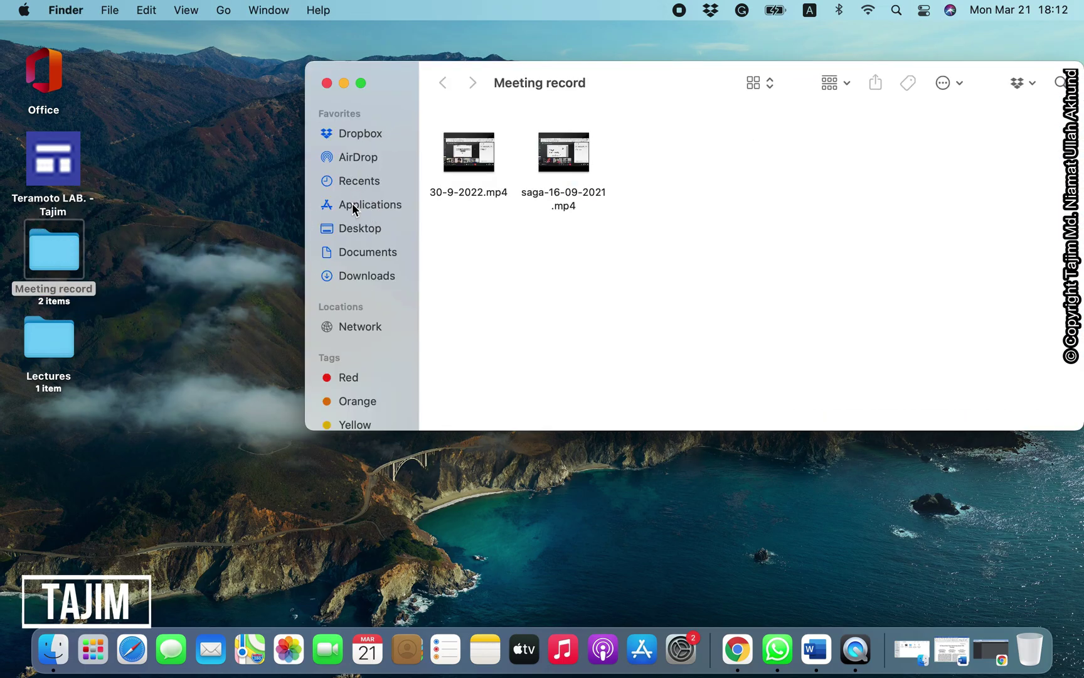
click(362, 277)
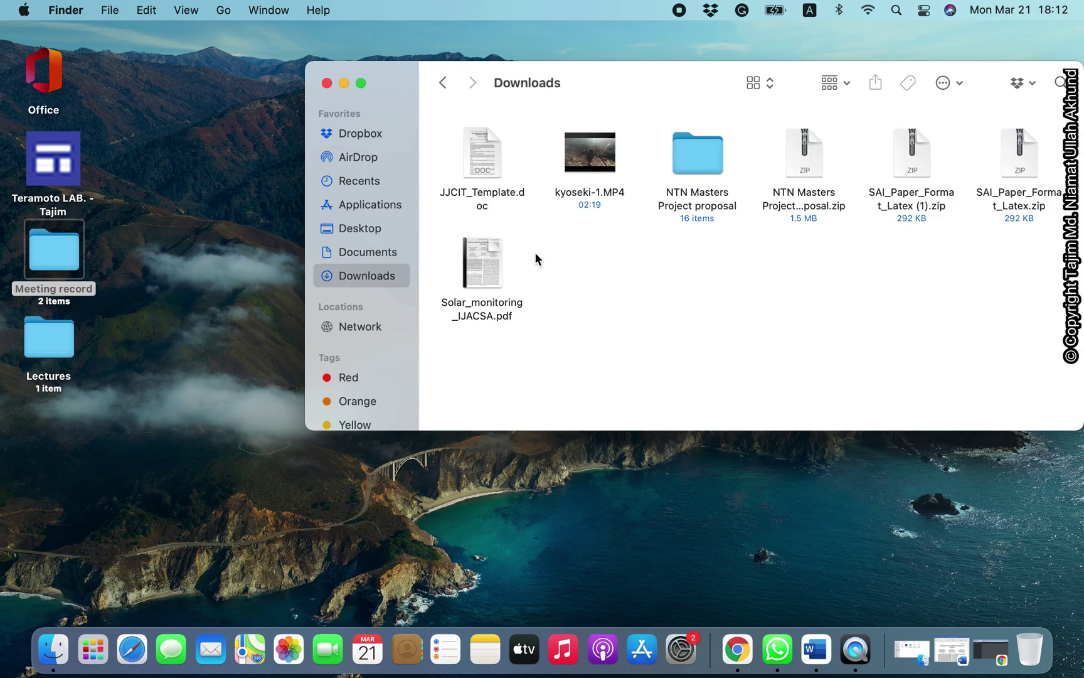
double_click(489, 275)
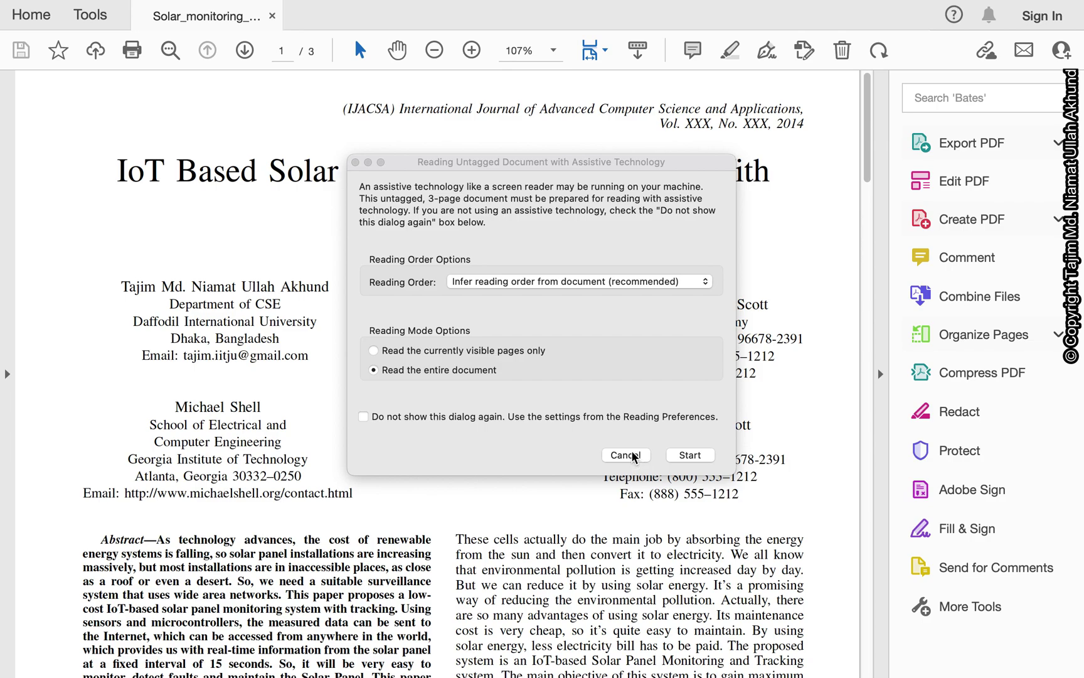
Step: Dismiss the assistive reading prompt, collapse the Tools pane, and scroll down through the paper
click(634, 456)
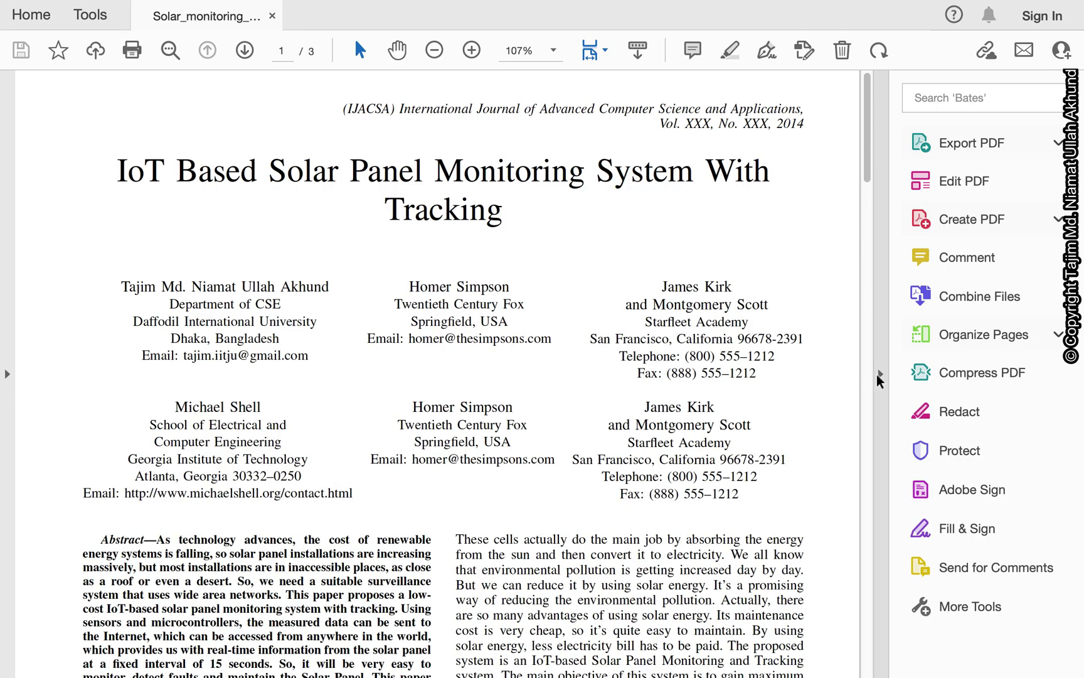
click(881, 374)
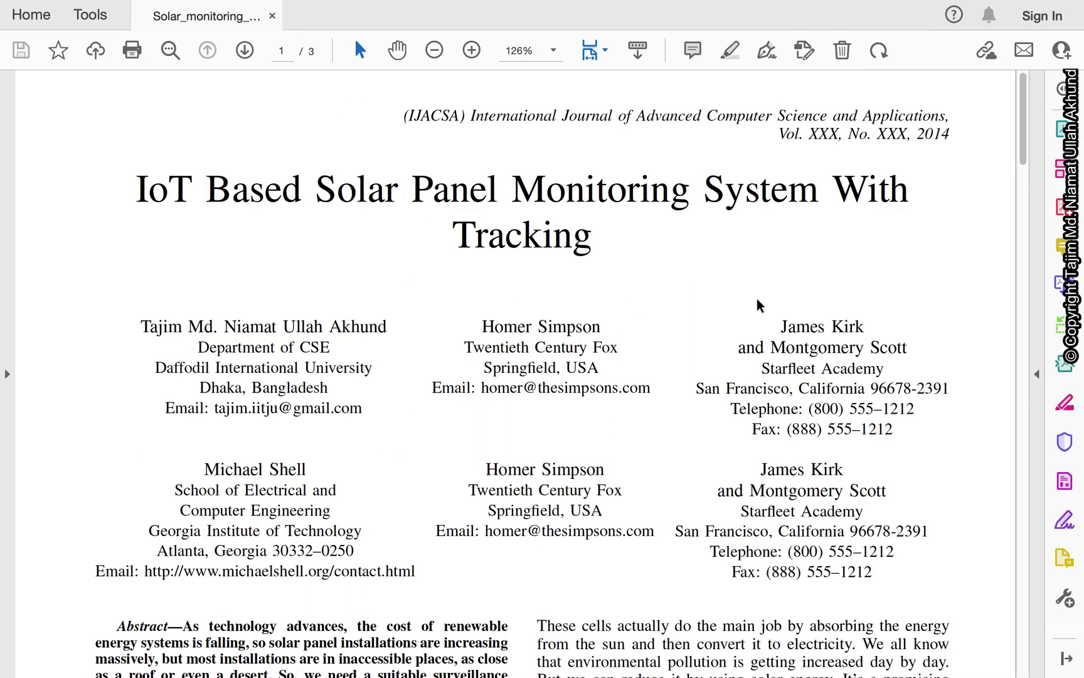
scroll(712, 248, down, 5)
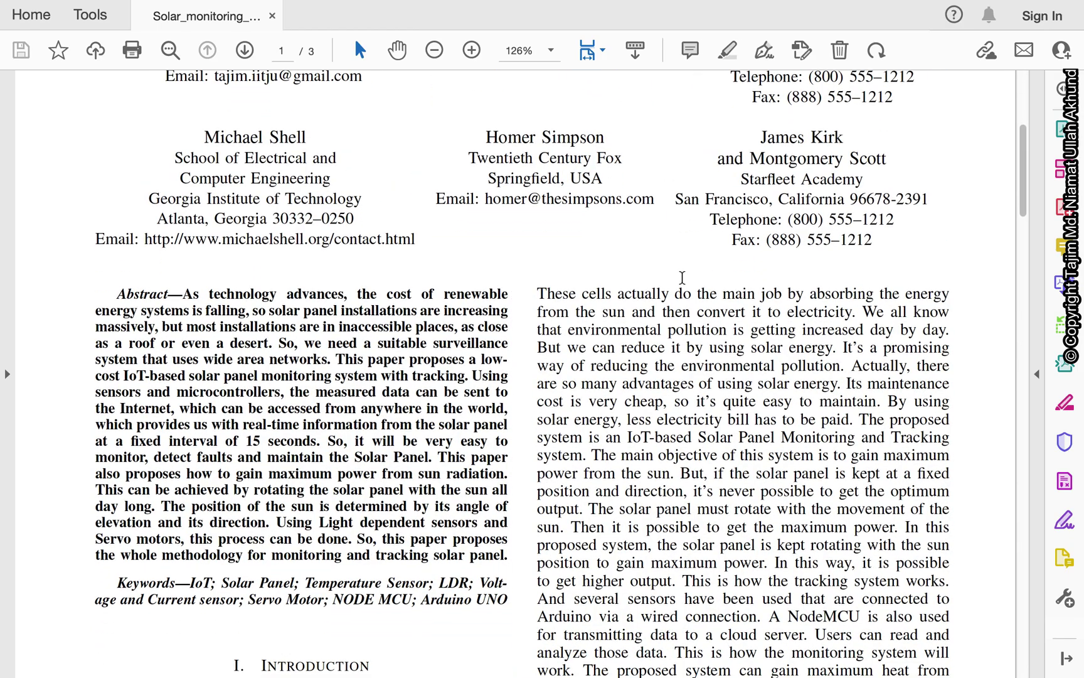
scroll(682, 276, down, 1)
scroll(682, 277, down, 3)
scroll(682, 278, down, 2)
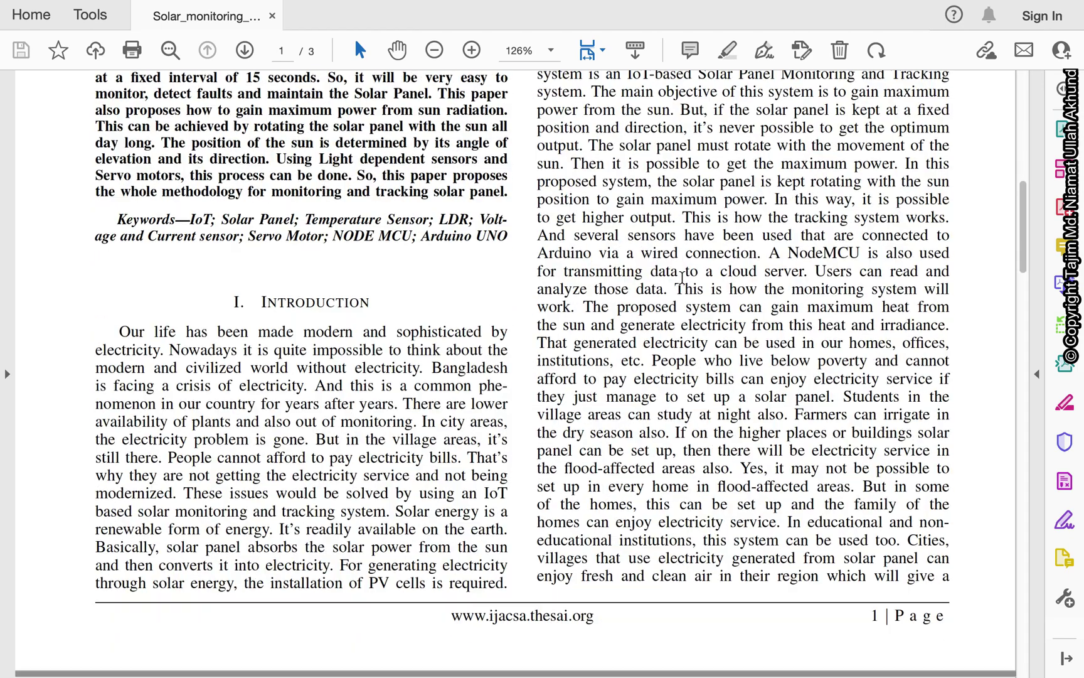
scroll(682, 277, down, 1)
scroll(682, 277, down, 3)
scroll(682, 277, down, 4)
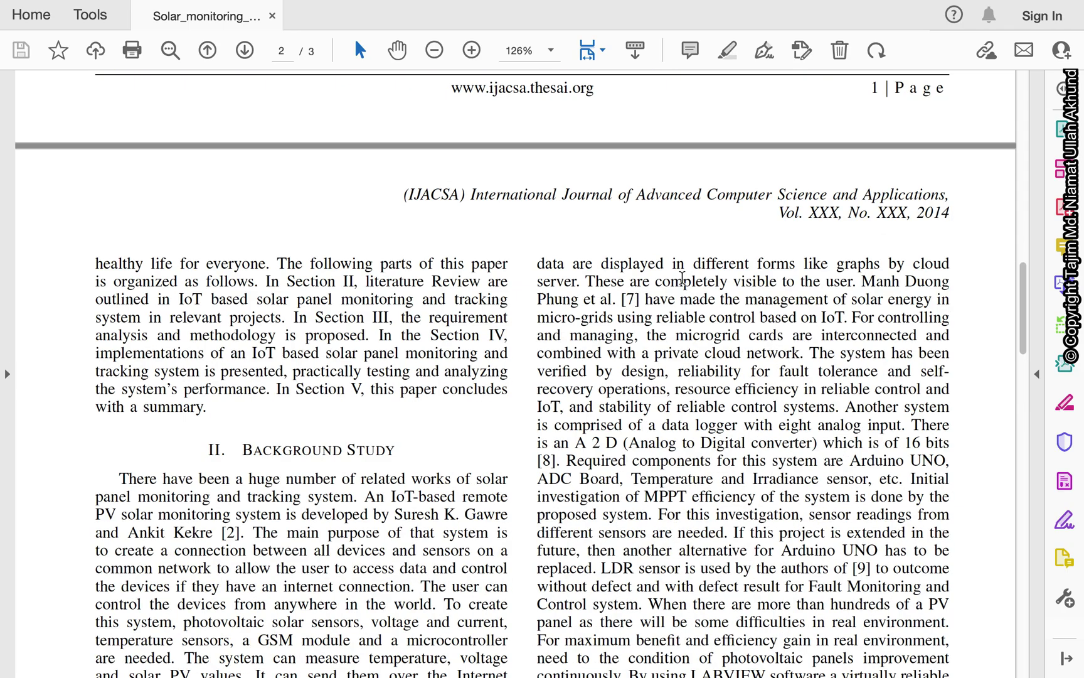
scroll(683, 277, down, 5)
scroll(682, 277, down, 2)
scroll(682, 277, down, 3)
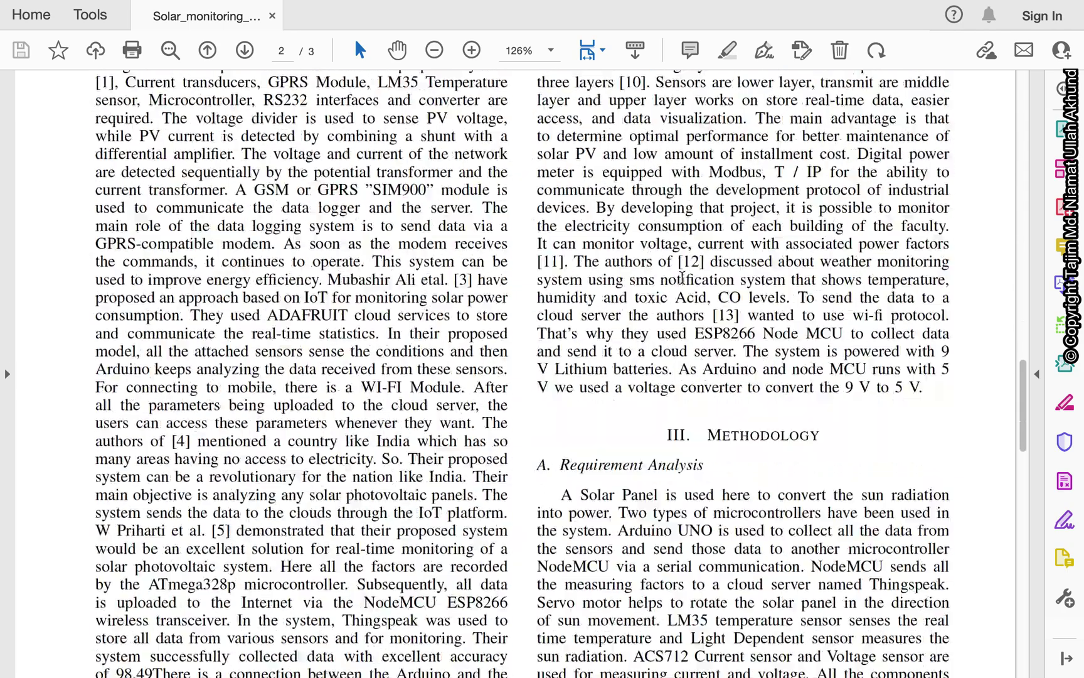
scroll(682, 277, down, 3)
scroll(682, 277, down, 1)
scroll(683, 276, down, 3)
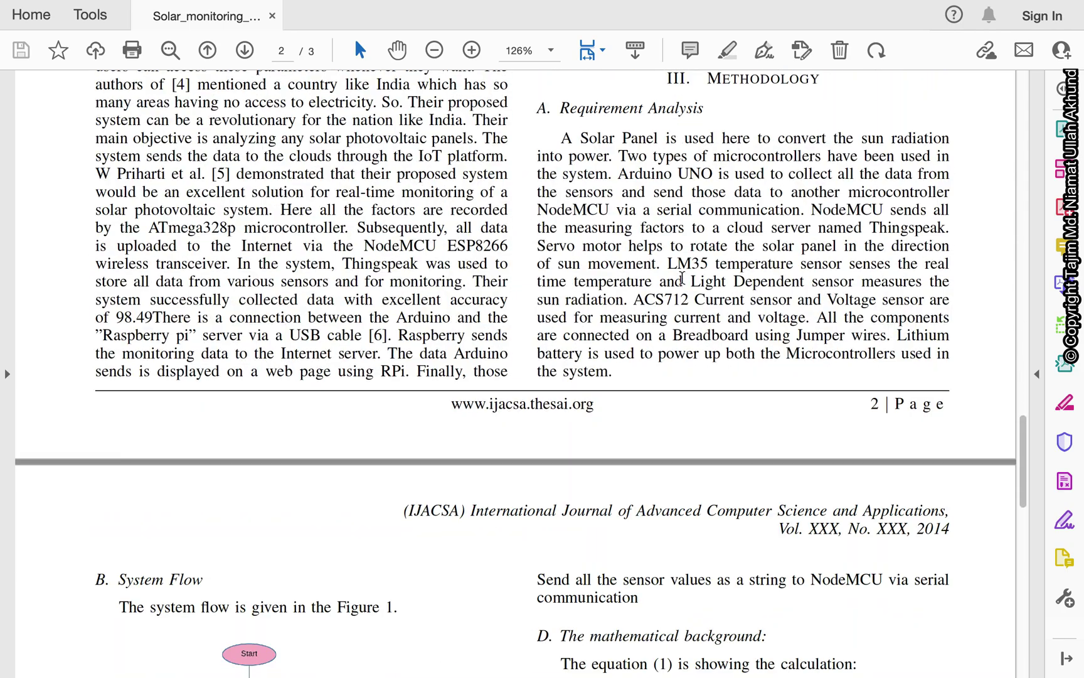
scroll(682, 276, down, 4)
scroll(685, 286, down, 4)
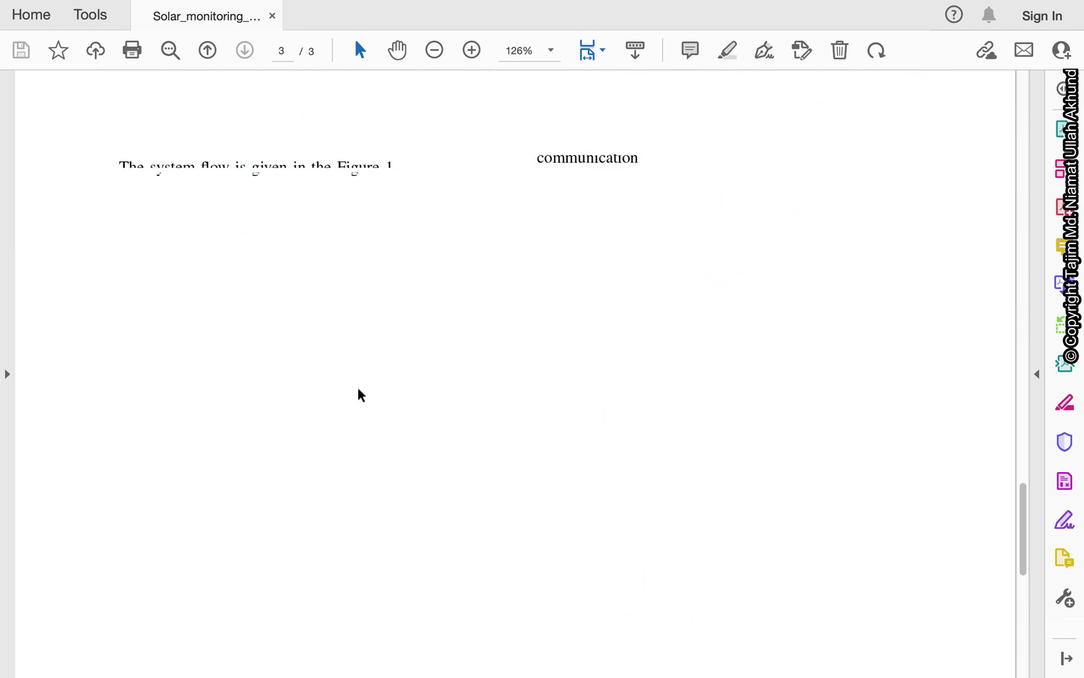
scroll(359, 395, down, 2)
scroll(359, 395, down, 2)
scroll(357, 391, down, 3)
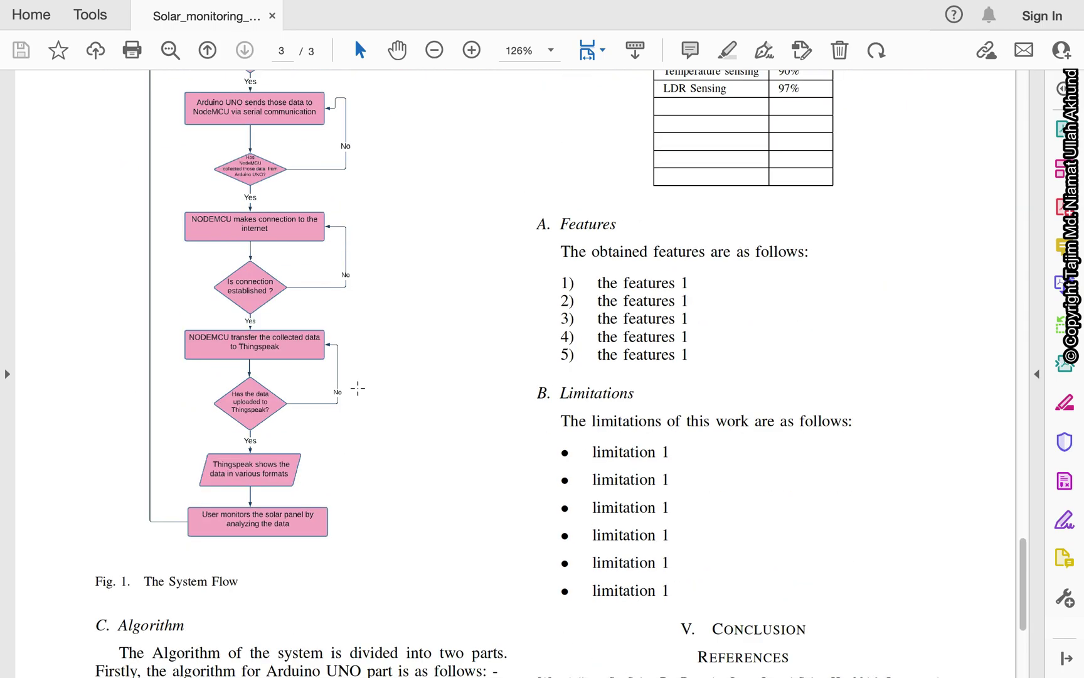
Step: Scroll back and forth to recheck the pages, then close the PDF
scroll(356, 388, up, 2)
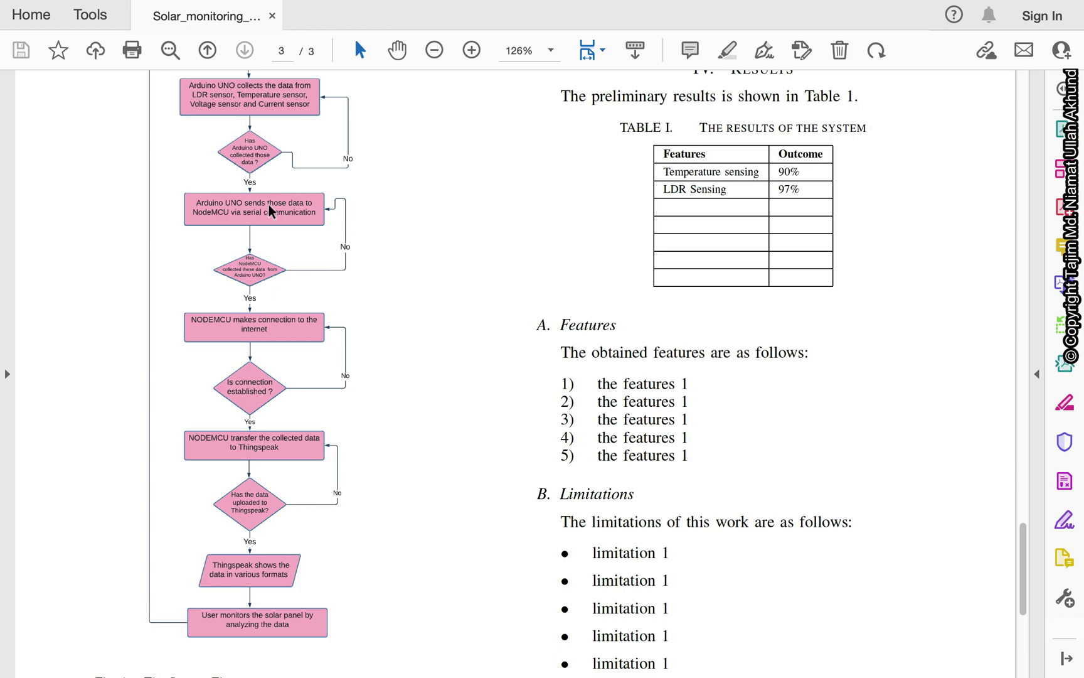
scroll(300, 257, down, 3)
scroll(299, 259, down, 3)
scroll(299, 259, down, 2)
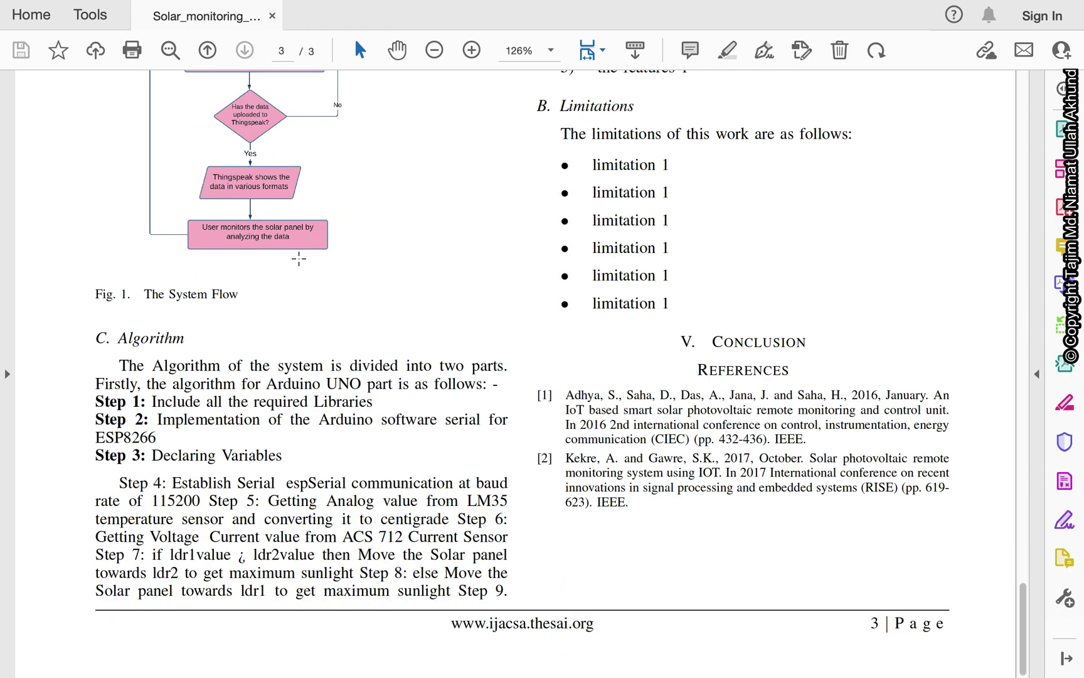
scroll(259, 350, up, 1)
scroll(260, 352, up, 5)
scroll(260, 350, up, 9)
scroll(259, 348, up, 1)
scroll(259, 348, up, 6)
scroll(259, 349, up, 7)
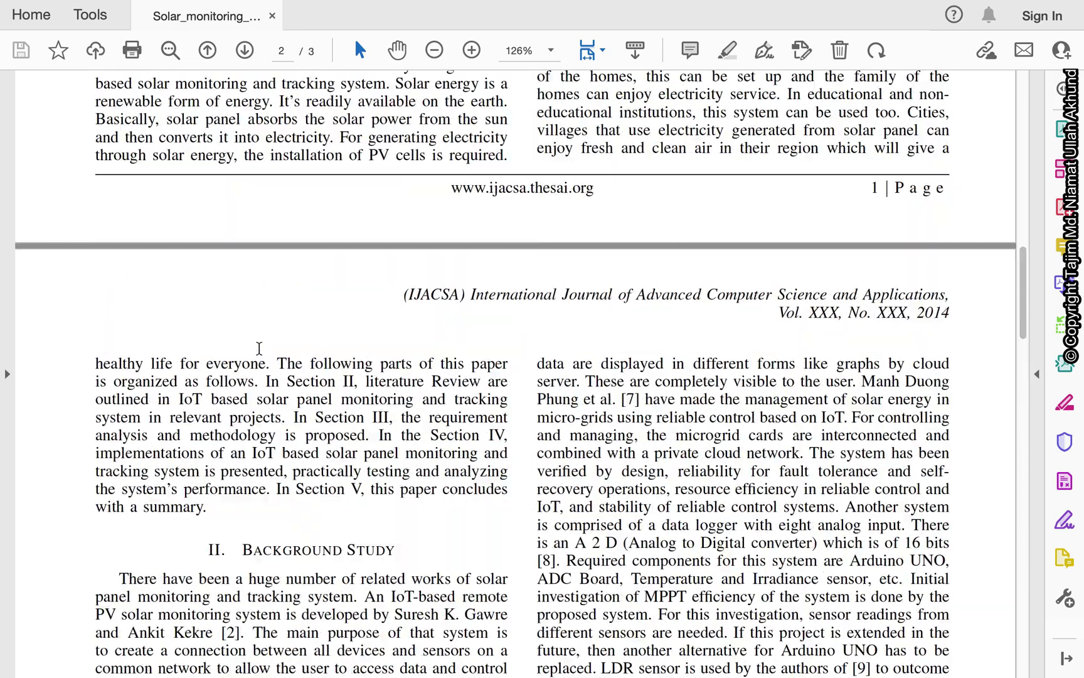
scroll(259, 348, up, 10)
scroll(260, 349, up, 12)
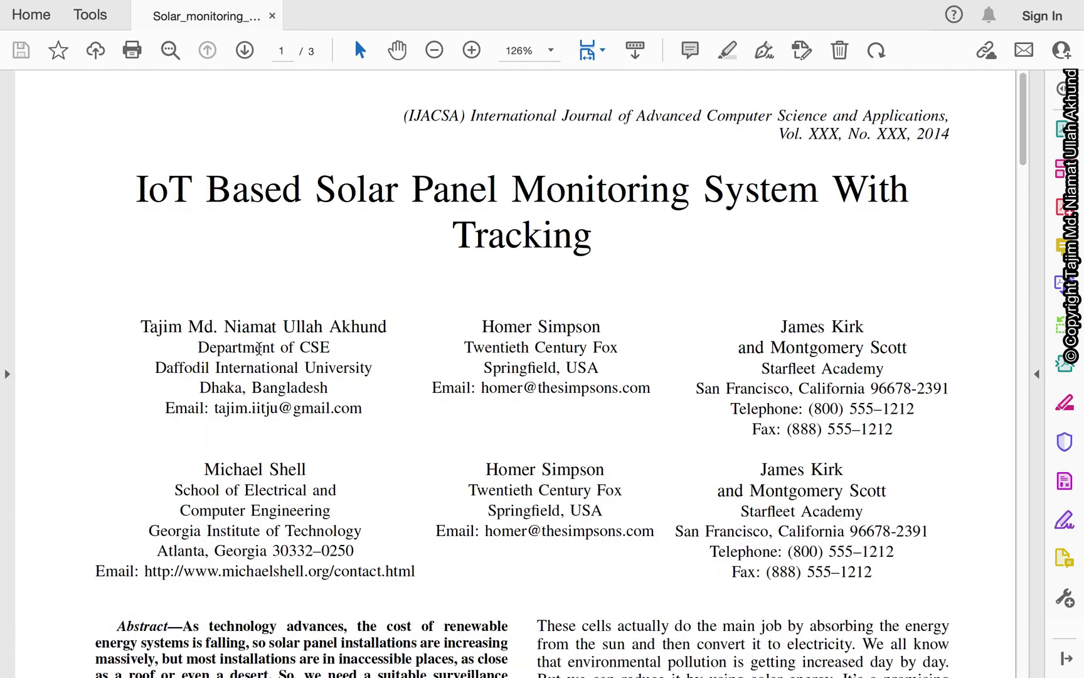
scroll(397, 332, down, 1)
scroll(408, 336, down, 6)
scroll(408, 332, down, 4)
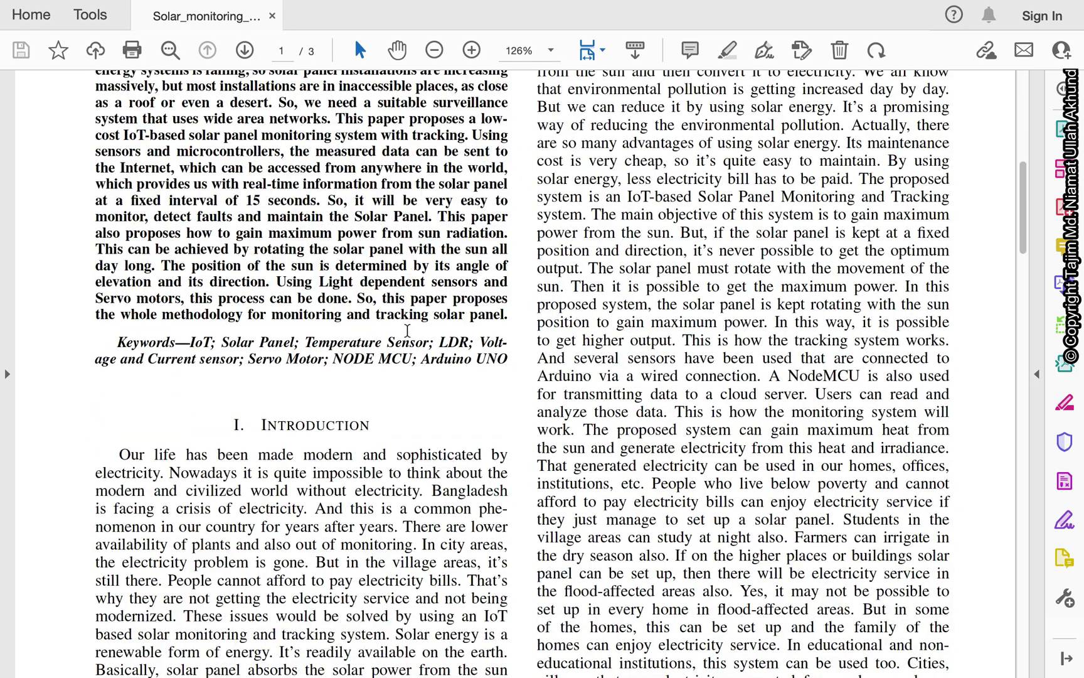
scroll(408, 331, down, 1)
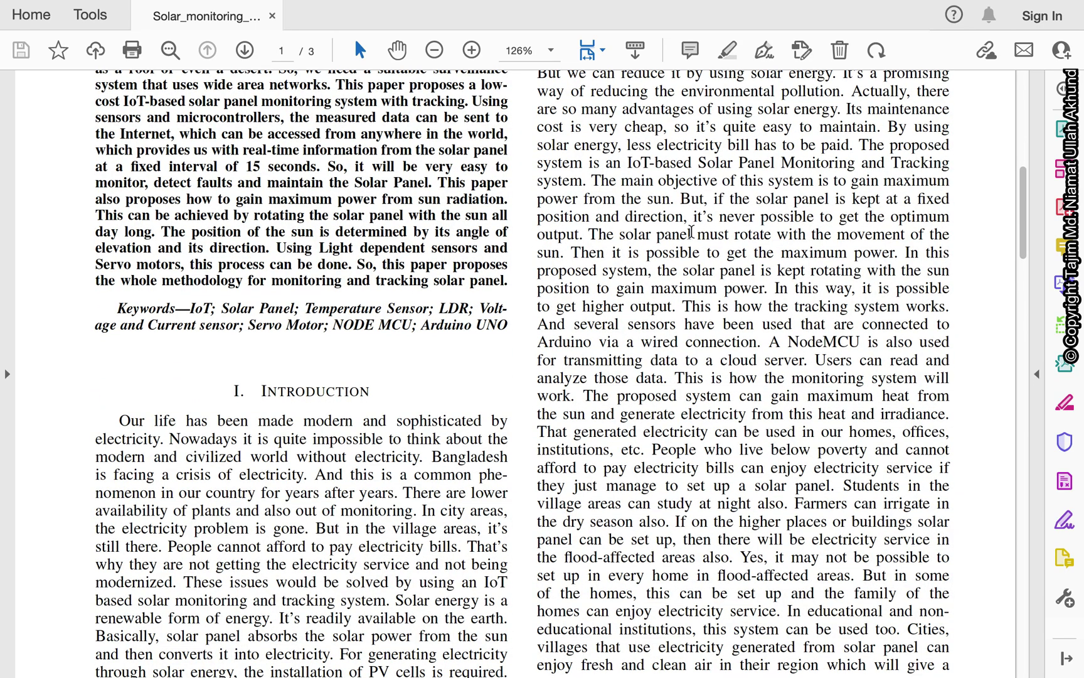
key(ctrl+super+f)
click(186, 36)
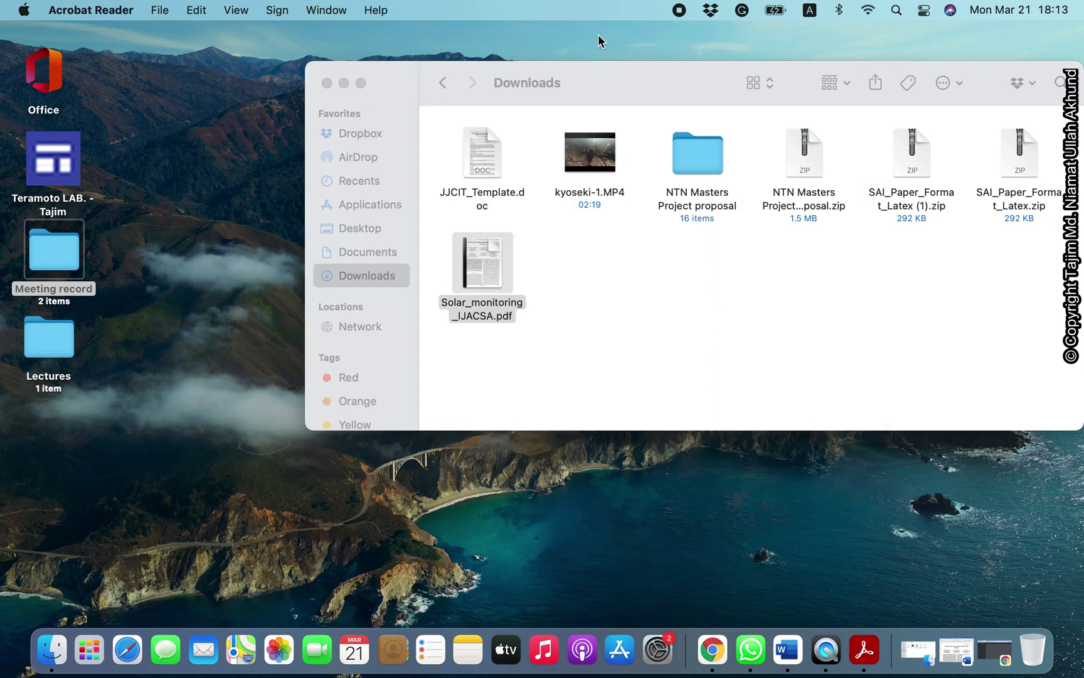